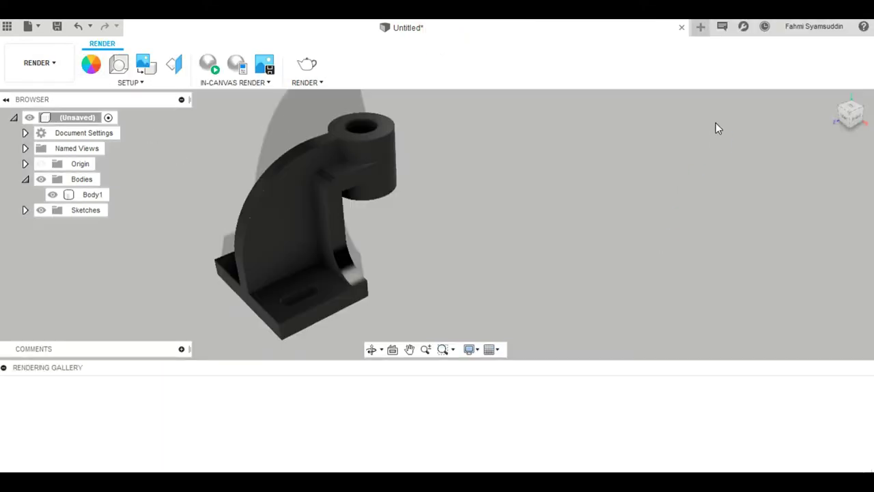
- Recolour the bracket's material to cyan (RGB 0,230,255) and start an in-canvas render
key(a)
double_click(628, 257)
click(464, 219)
click(531, 199)
mouse_move(533, 200)
mouse_down()
mouse_move(491, 200)
mouse_move(589, 199)
mouse_move(523, 199)
mouse_up()
drag(575, 315, 502, 315)
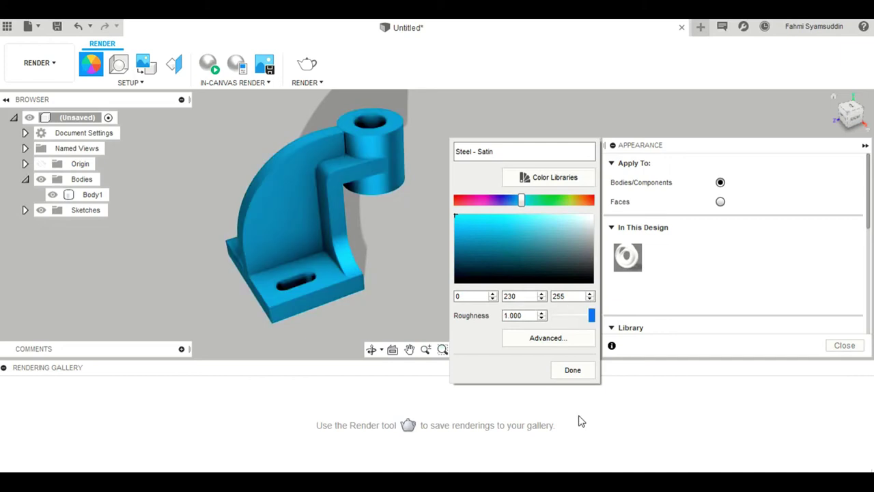
click(572, 369)
click(857, 347)
click(211, 65)
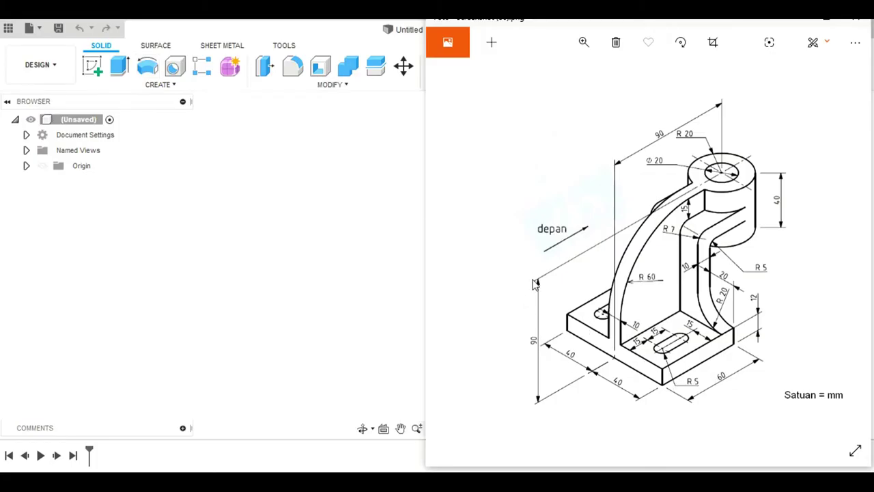
- Start a new sketch on the right-side origin plane
click(332, 226)
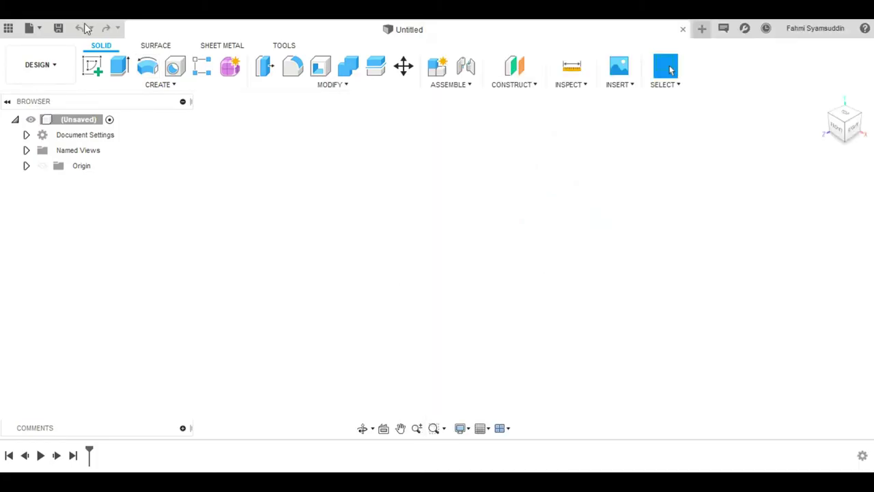
click(92, 65)
click(417, 254)
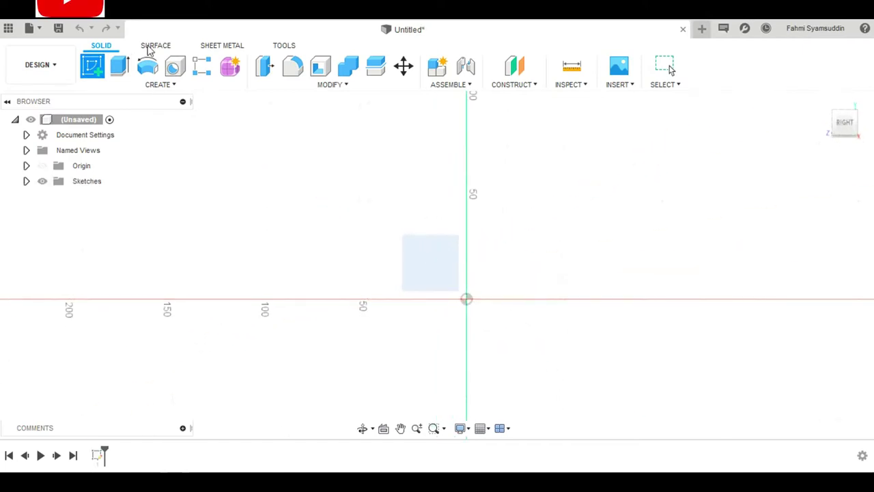
- Draw a 90 × 60 mm rectangle cornered at the origin, then begin another at its bottom-left corner
click(92, 65)
click(466, 298)
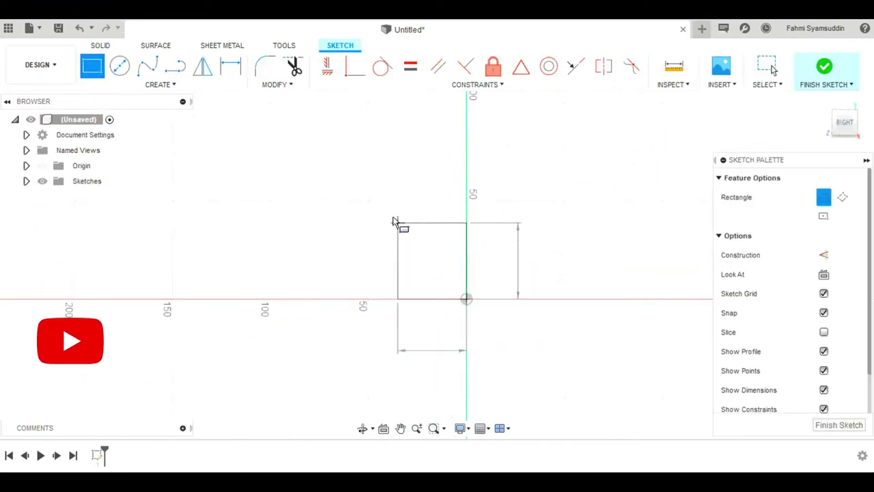
text(90)
key(Tab)
text(60)
key(Tab)
key(Return)
key(Escape)
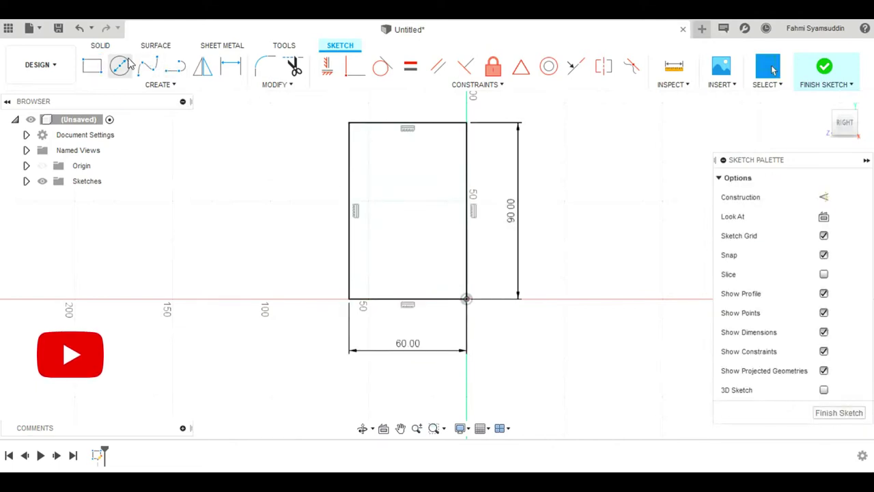
click(92, 65)
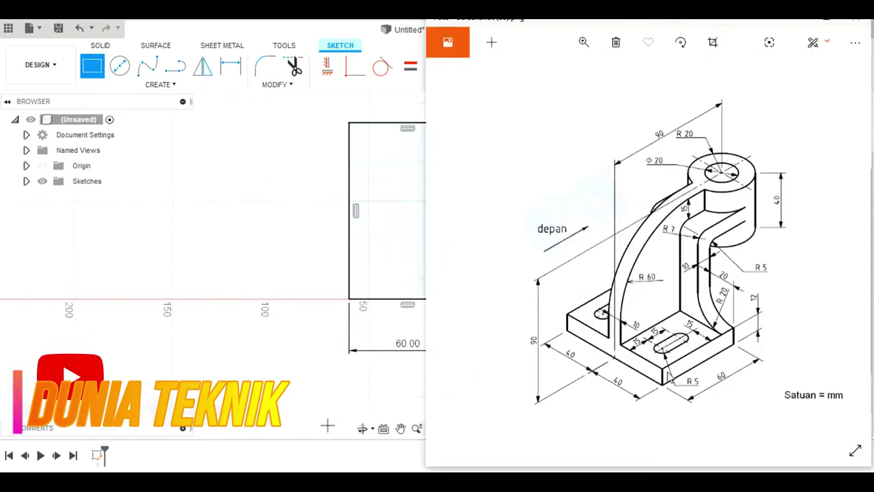
click(349, 299)
- Complete the 12 mm-tall, 60 mm-wide base strip across the rectangle's bottom
key(Tab)
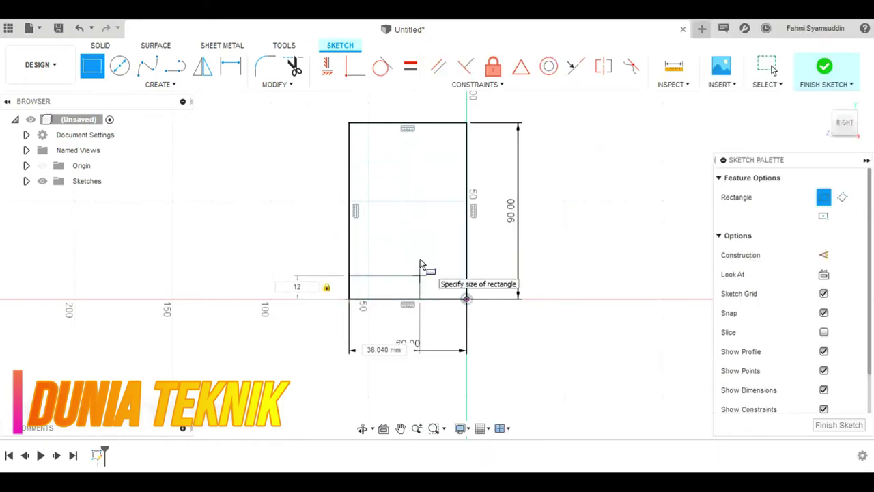
click(466, 276)
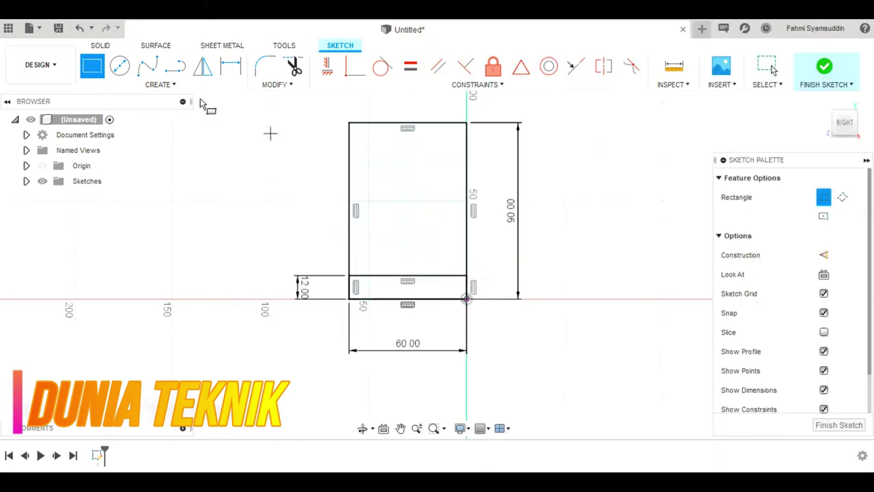
click(174, 64)
click(466, 276)
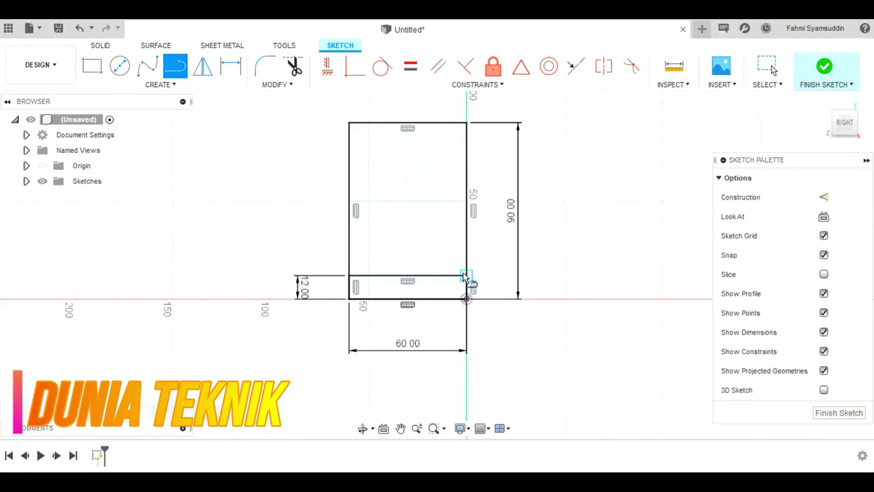
key(Escape)
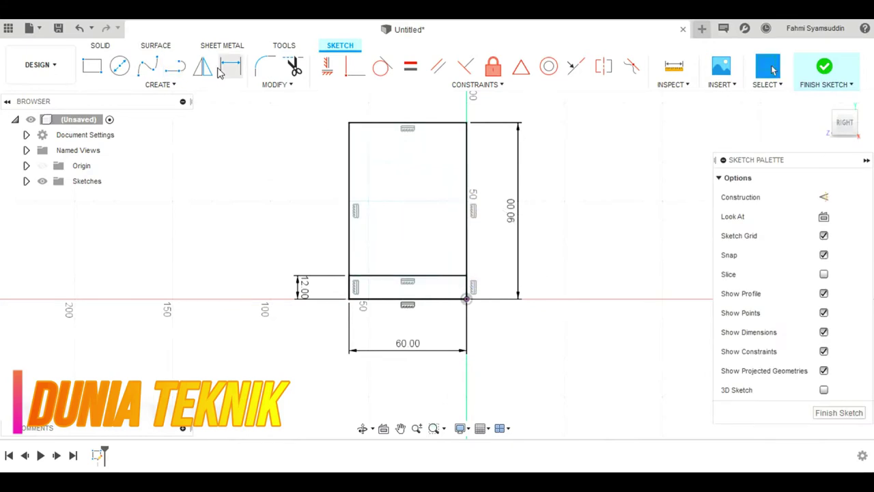
- Draw a 60 mm vertical line down from the rectangle's top-right corner
click(174, 65)
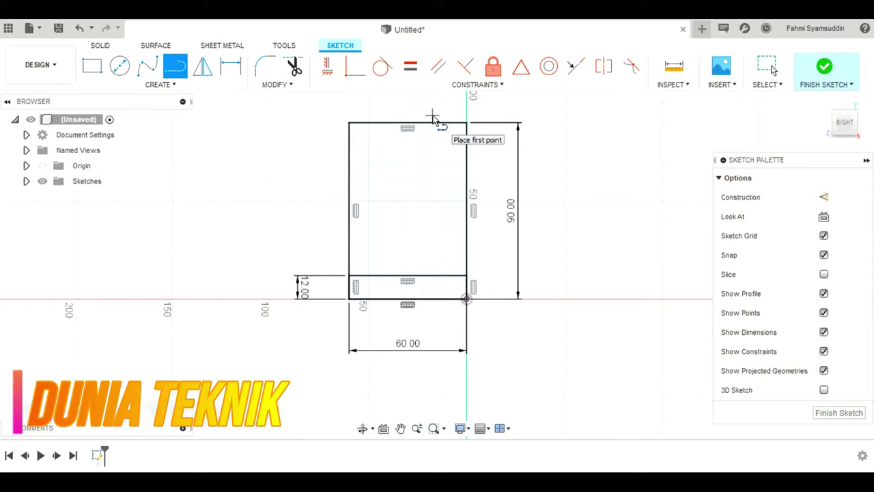
click(467, 124)
text(0)
key(Return)
key(Escape)
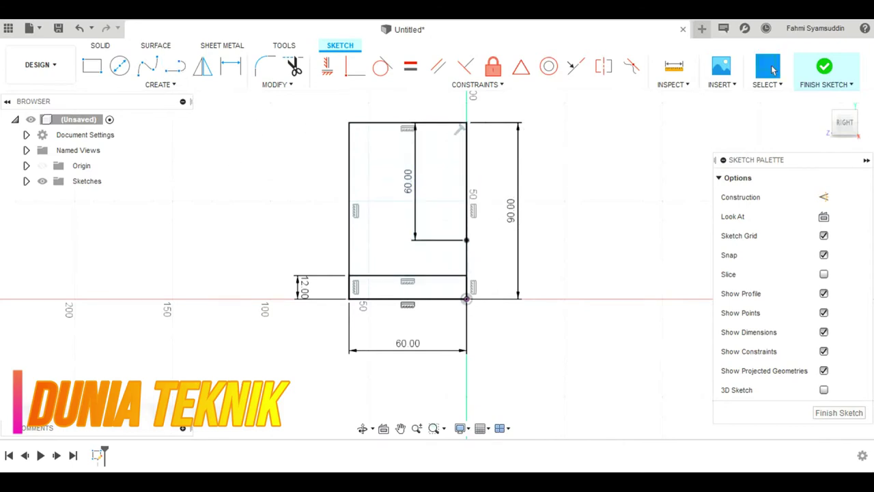
key(alt+Tab)
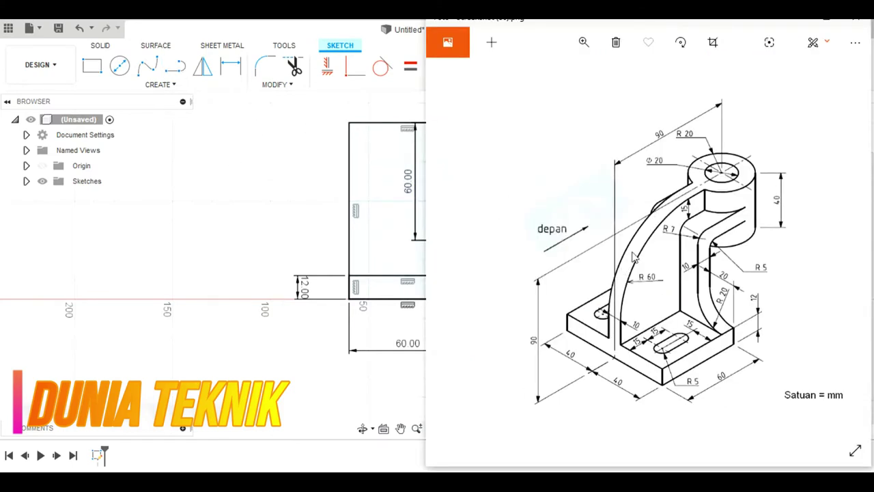
- Add a 120 mm-diameter circle centred on the 60 mm line's lower endpoint
click(242, 141)
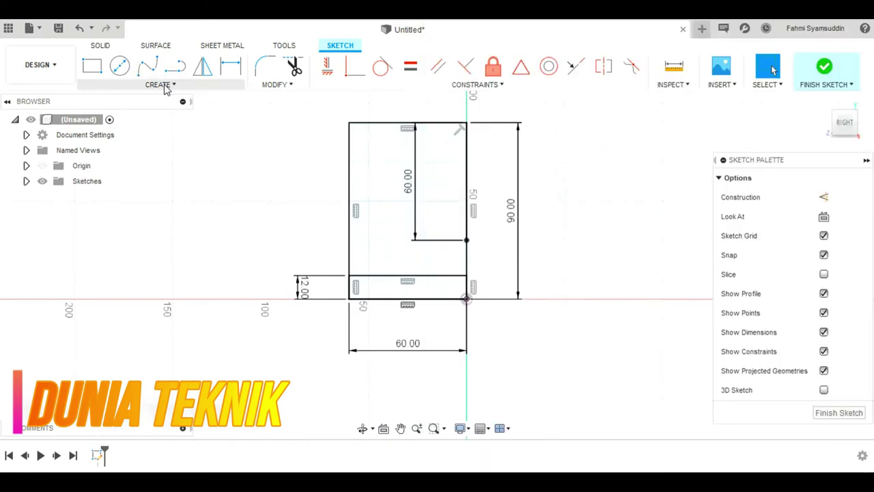
click(163, 84)
mouse_move(163, 144)
click(217, 143)
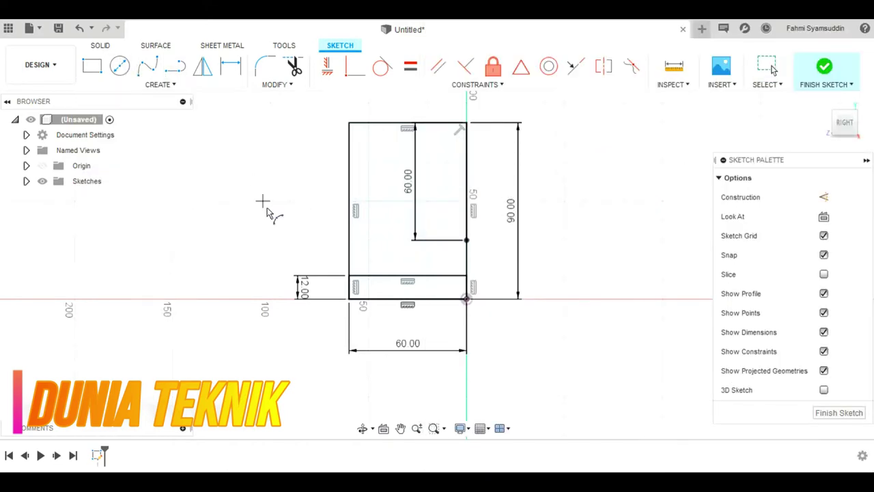
click(123, 66)
key(c)
click(466, 239)
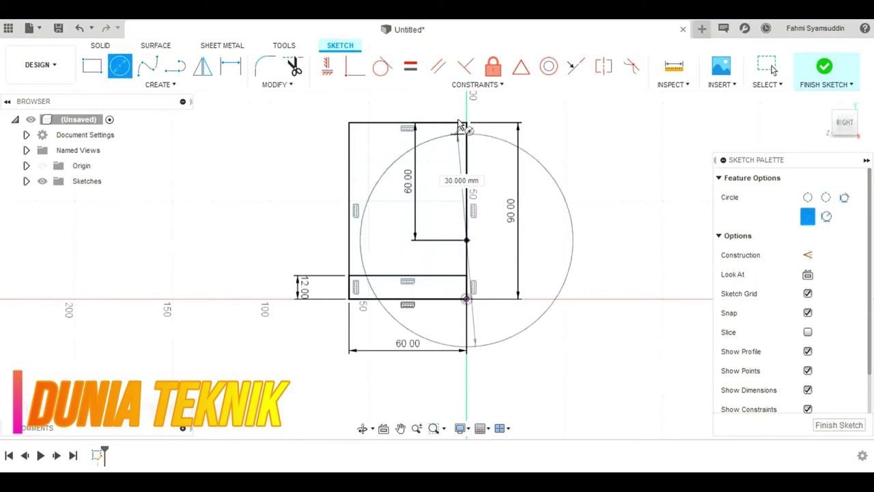
click(466, 123)
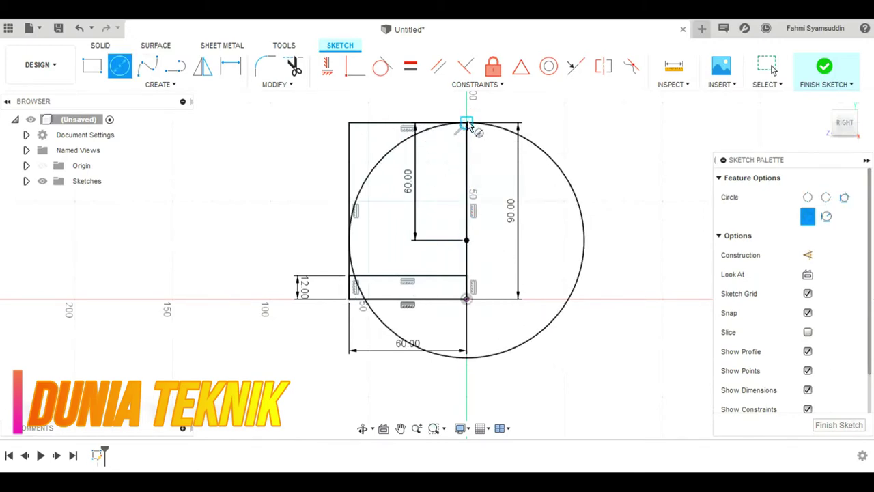
right_click(622, 143)
right_click(654, 147)
click(615, 142)
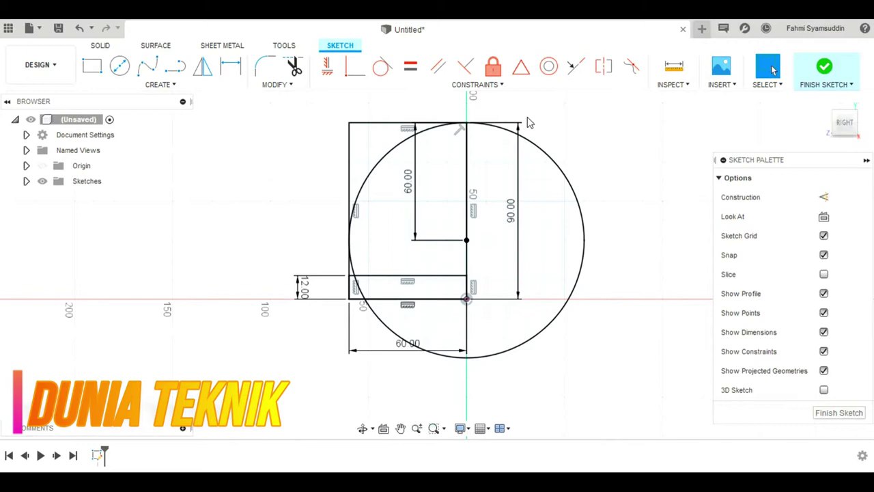
key(alt+Tab)
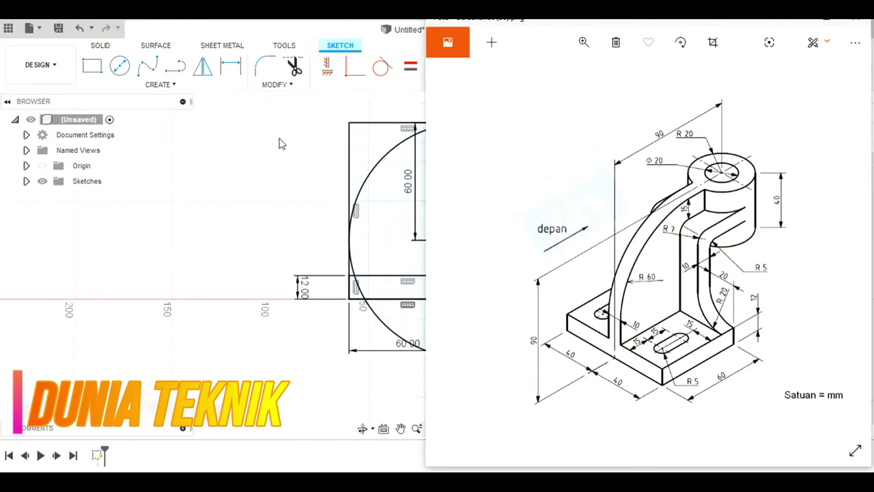
key(alt+Tab)
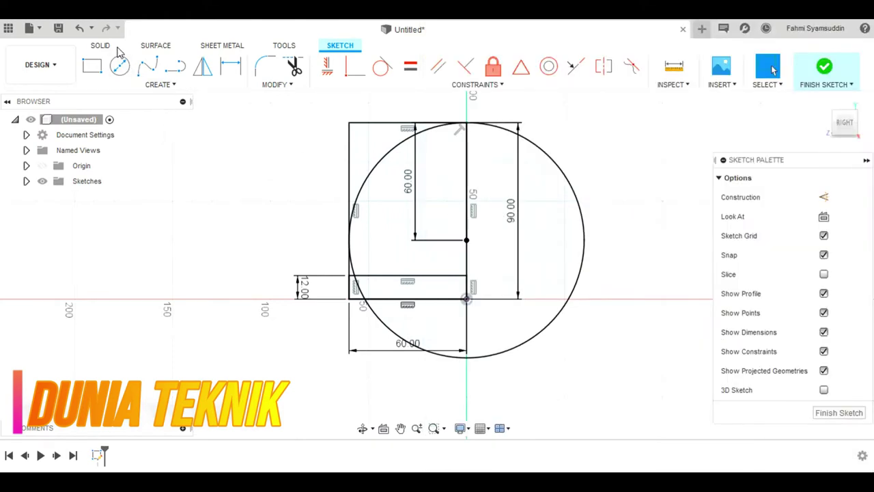
click(101, 45)
- Extrude the quarter-round profile Two Sides, 5 mm each way, into a solid rib
click(127, 65)
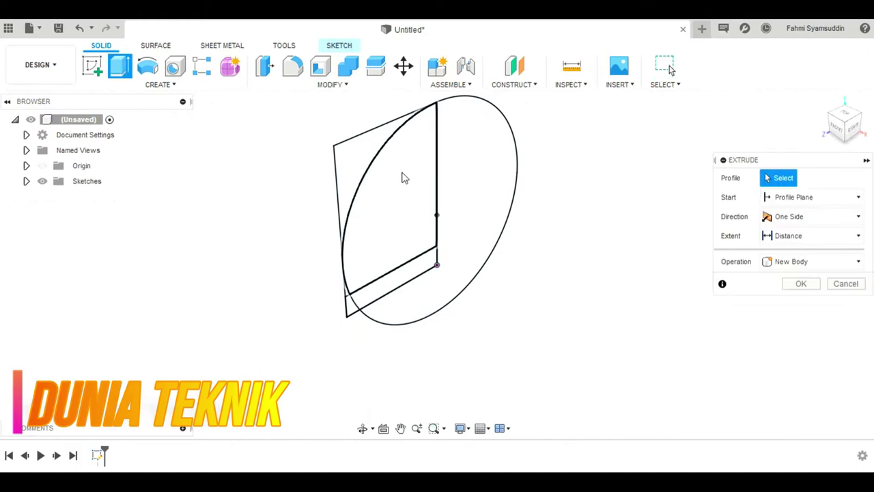
click(406, 205)
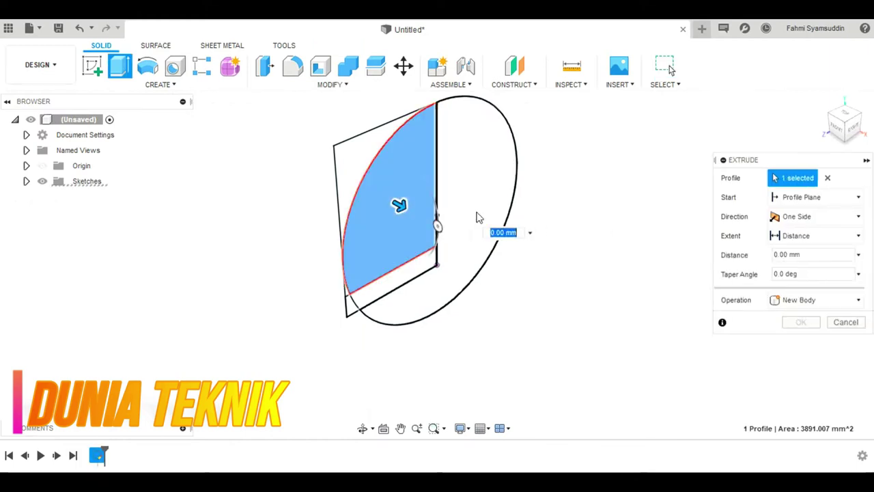
click(797, 216)
click(800, 250)
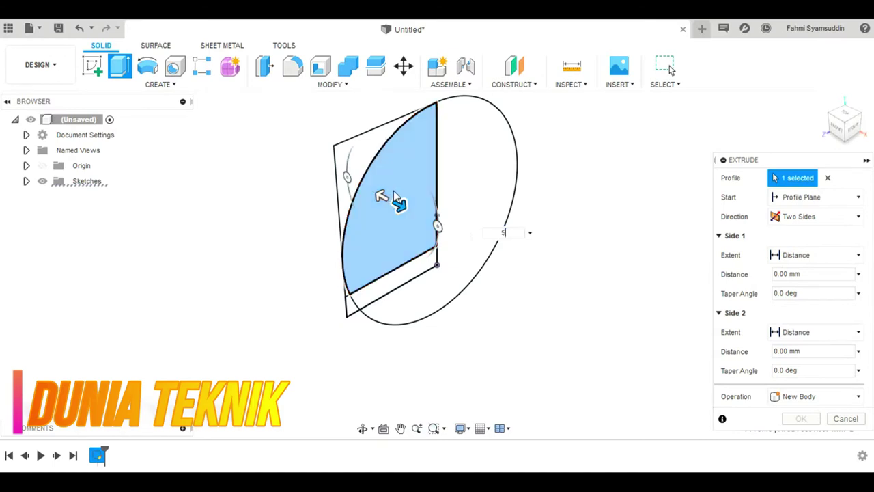
text(5)
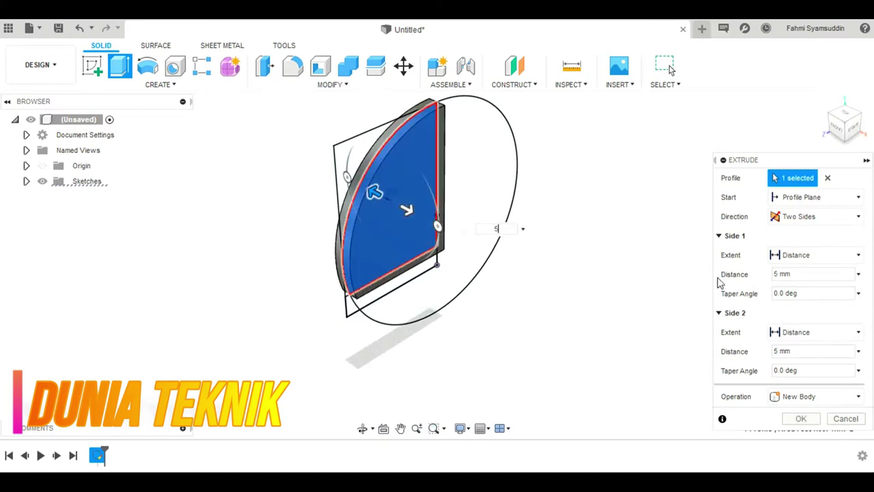
click(800, 419)
click(116, 69)
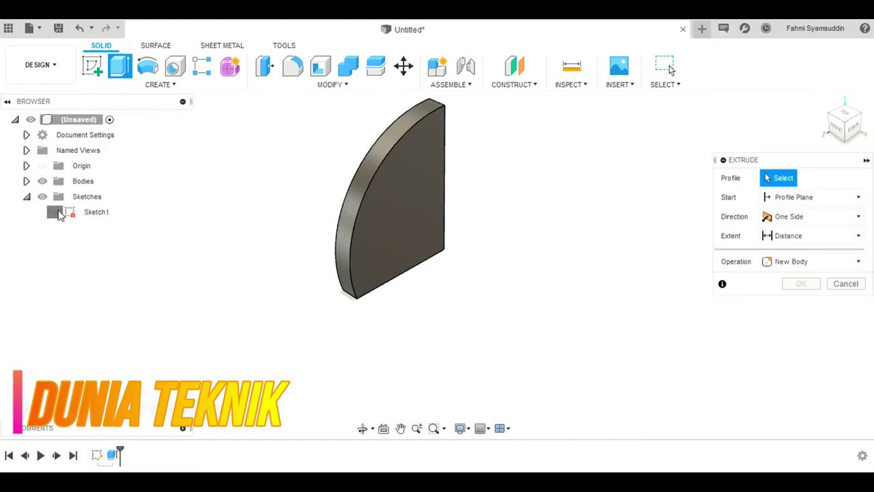
- Extrude the 12 mm base strip 40 mm to both sides into a base plate
click(54, 211)
click(390, 292)
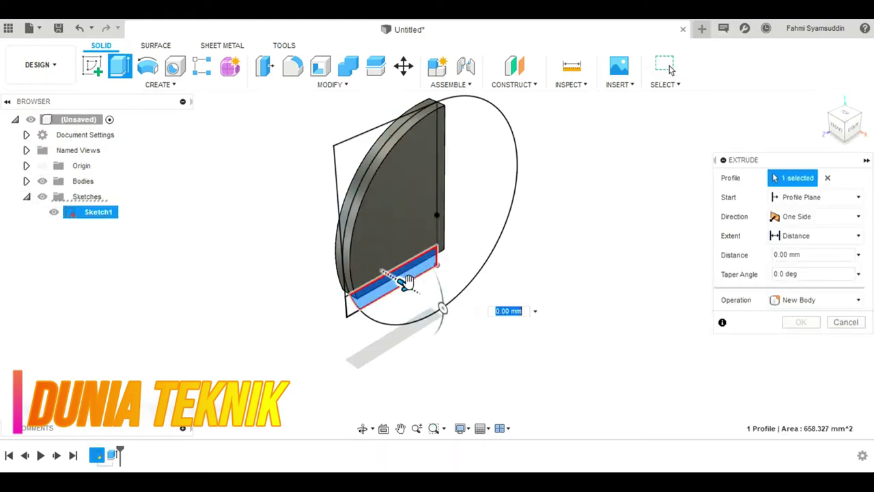
click(841, 217)
click(832, 254)
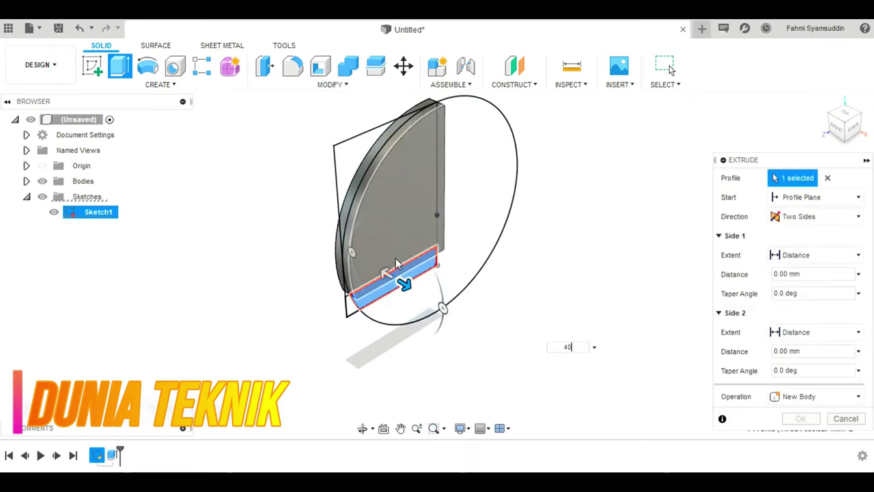
text(40)
key(Tab)
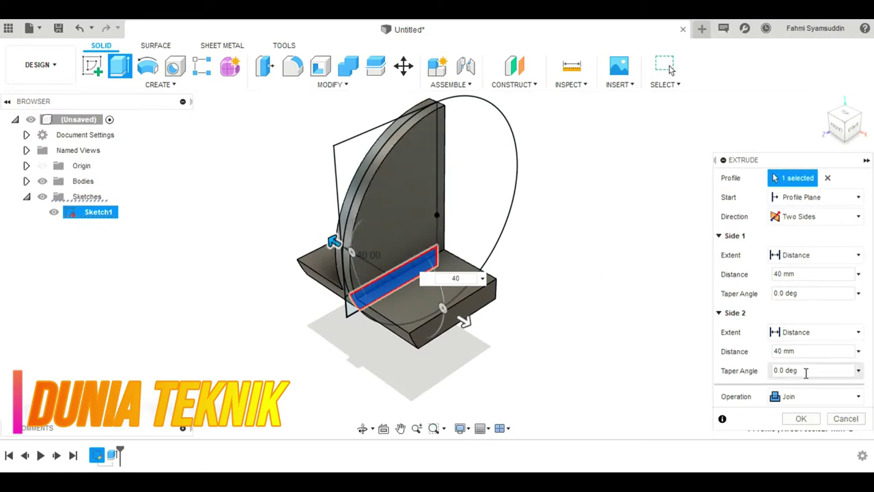
click(839, 135)
click(835, 118)
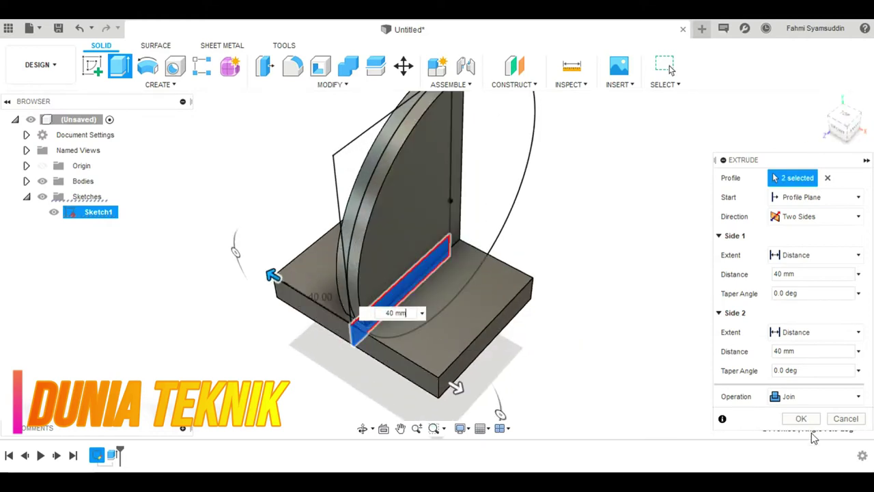
click(801, 418)
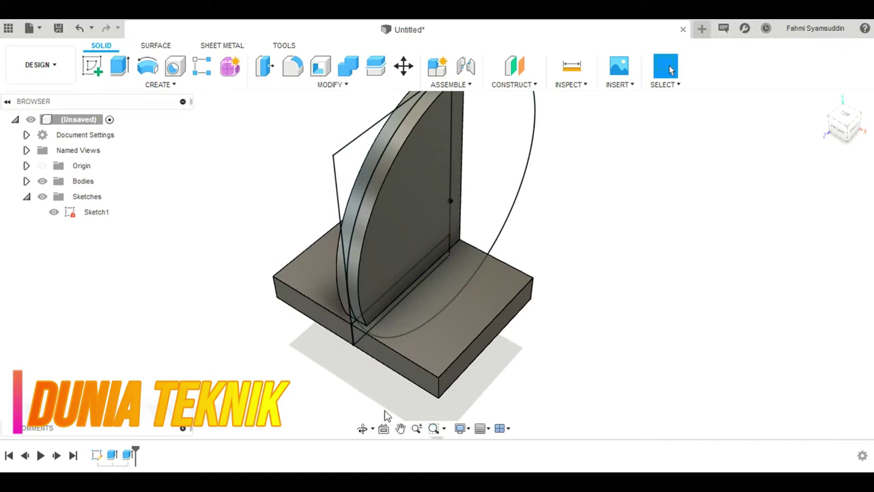
- Undo the plate and re-extrude both quarter-round profiles Two Sides, 5 mm each
key(ctrl+z)
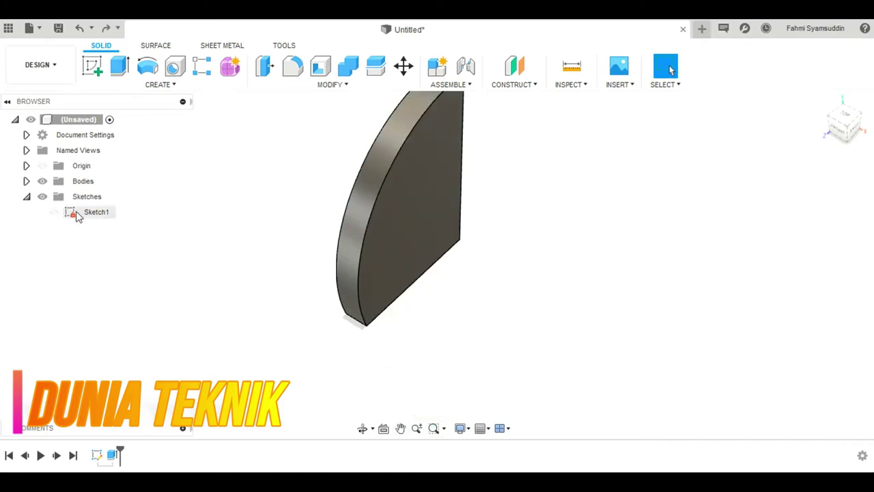
double_click(52, 214)
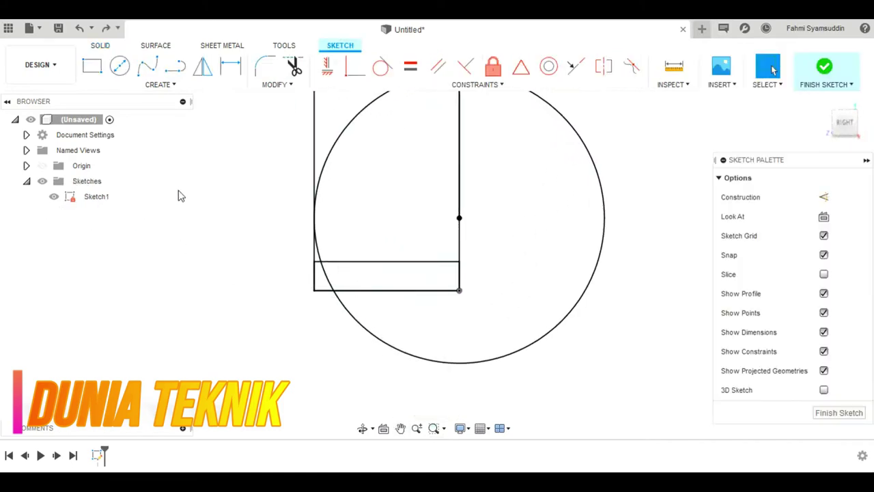
click(100, 46)
click(120, 66)
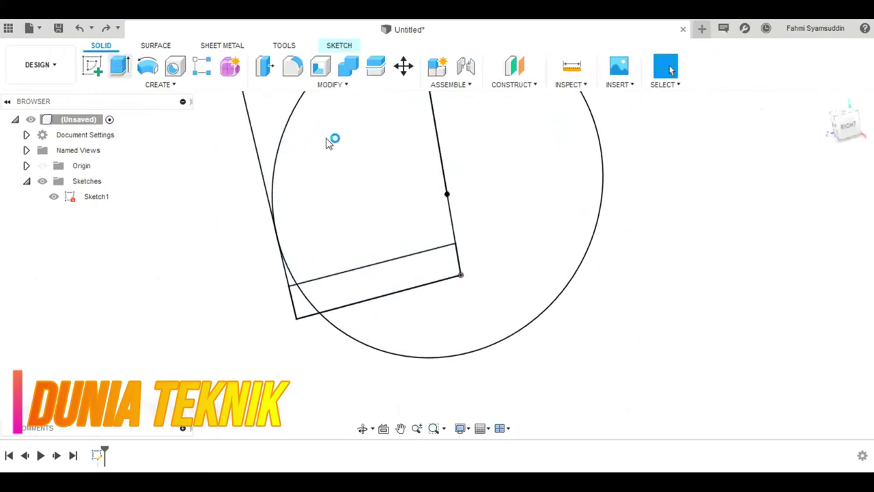
click(410, 203)
click(359, 311)
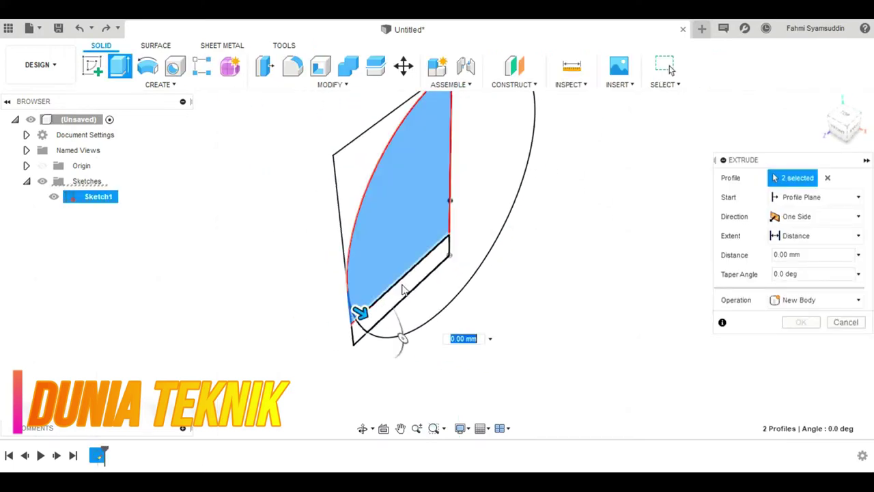
click(792, 216)
click(791, 248)
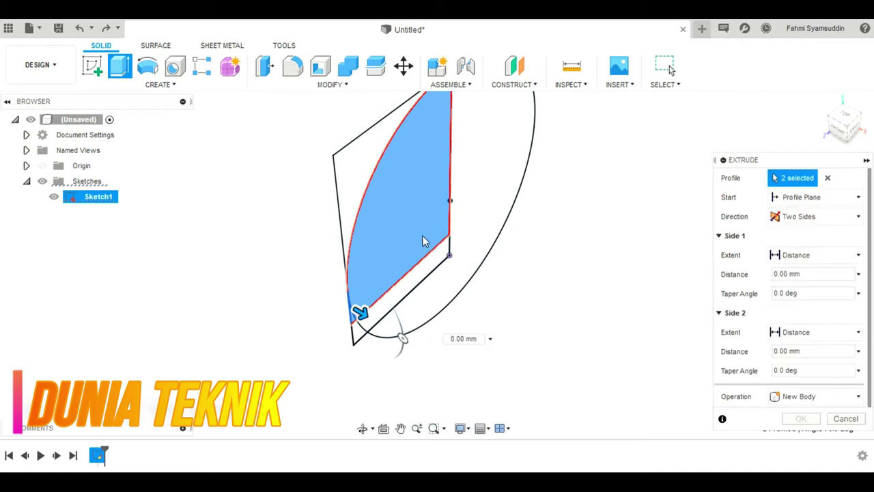
text(5)
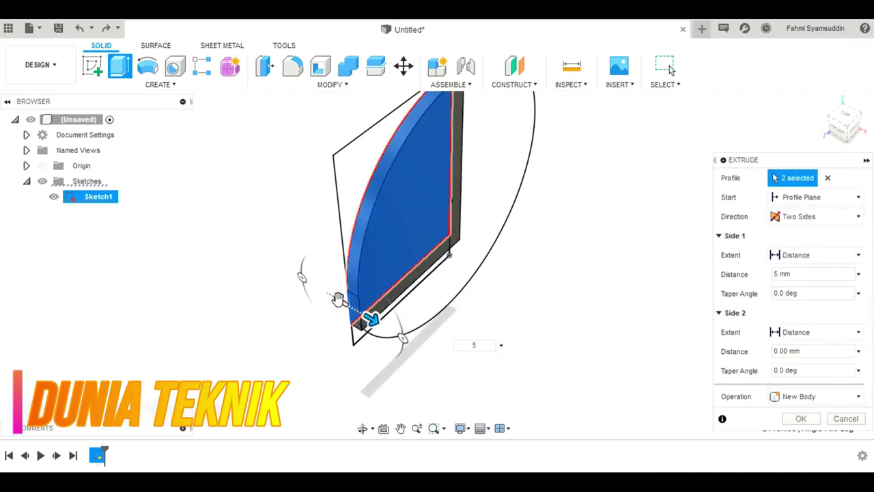
click(801, 418)
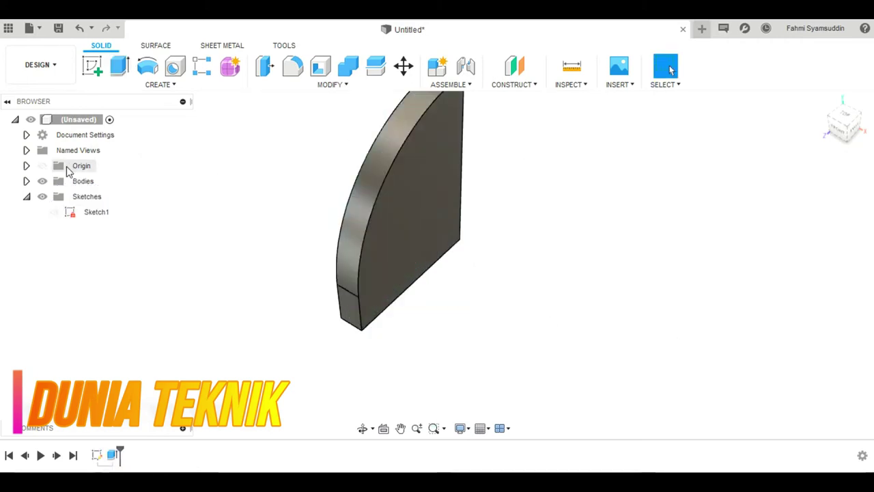
- Join a 40 mm Two Sides extrusion of the base strip profiles, then hide Sketch1
click(120, 66)
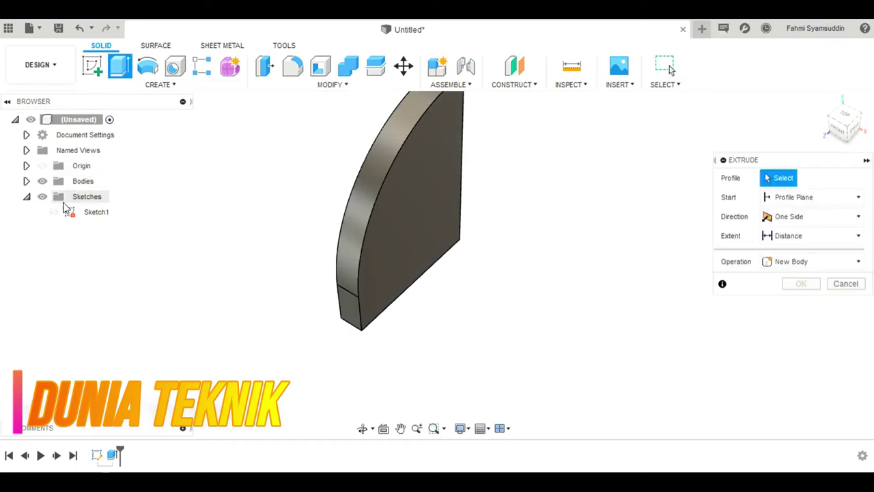
click(54, 212)
click(381, 326)
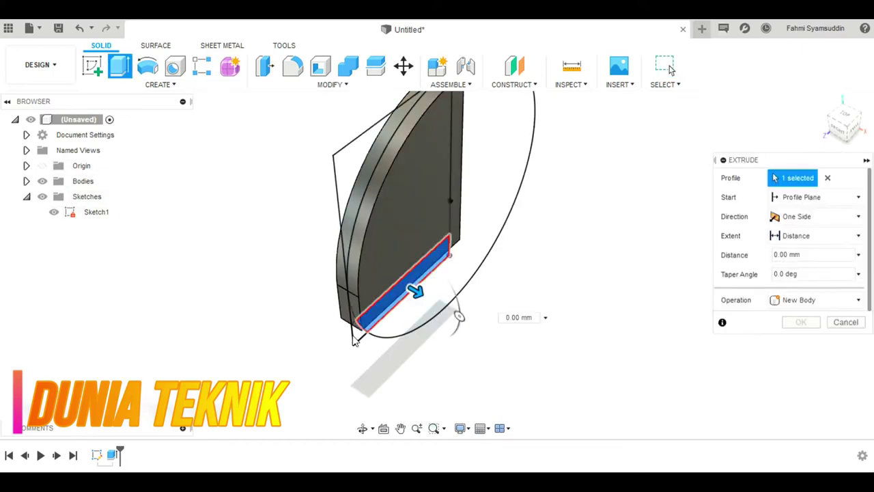
text(5)
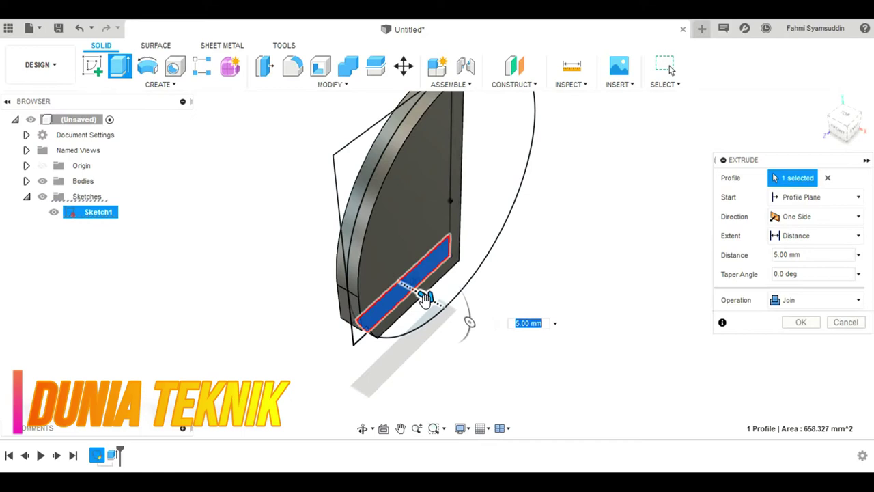
click(356, 333)
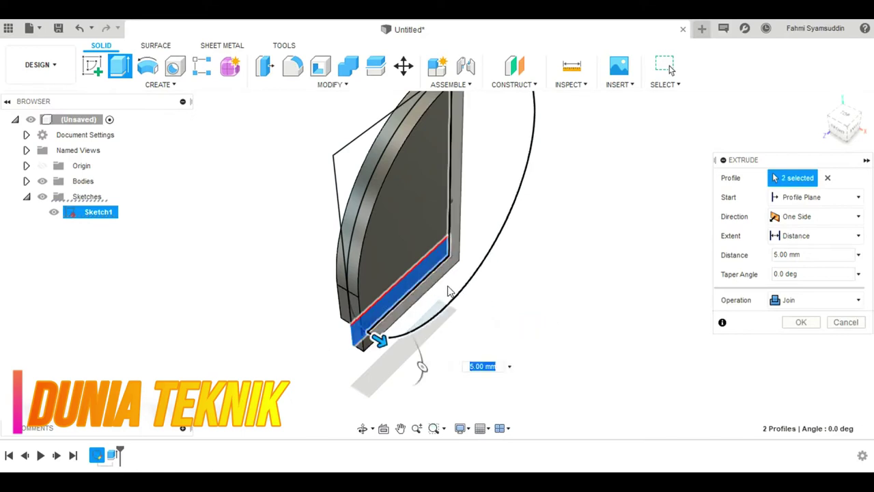
click(841, 218)
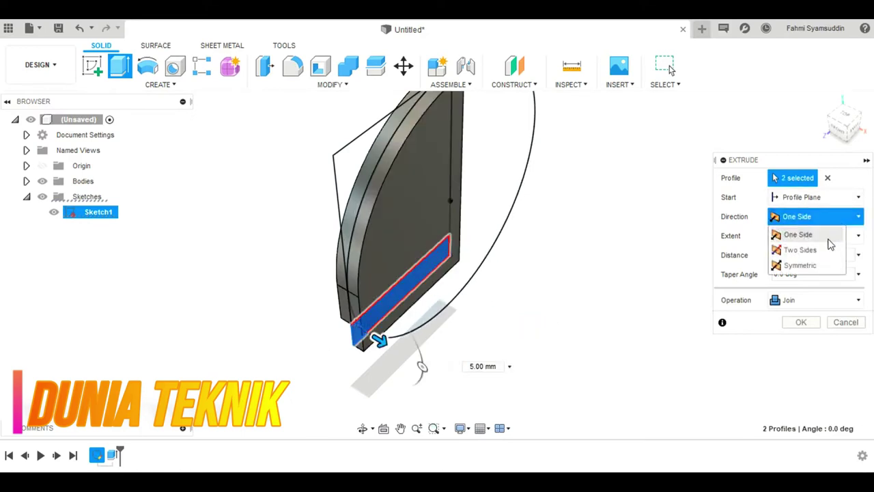
click(813, 249)
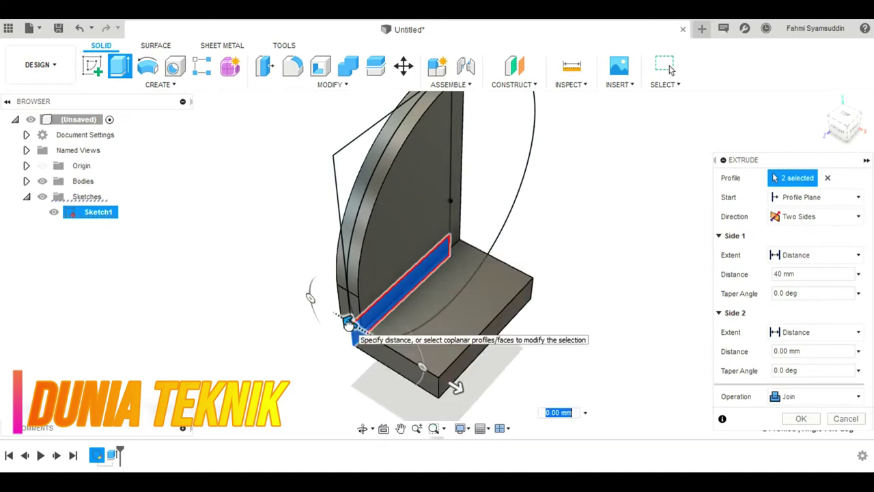
key(Return)
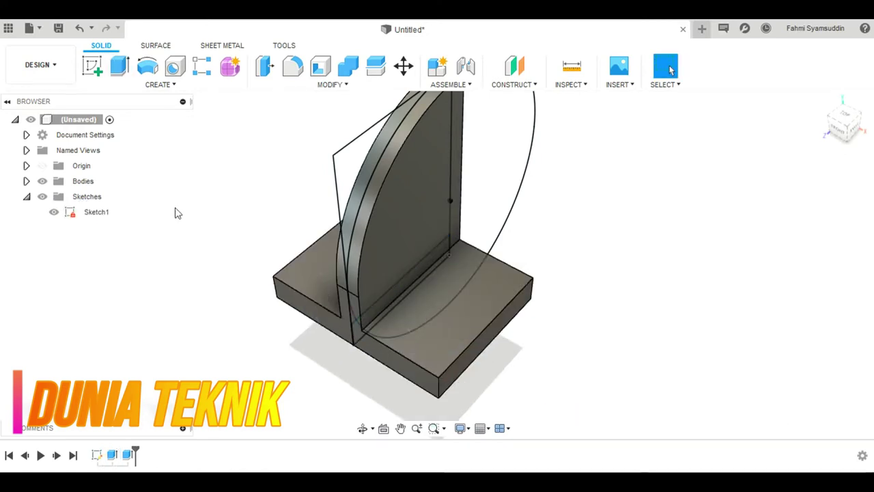
click(53, 212)
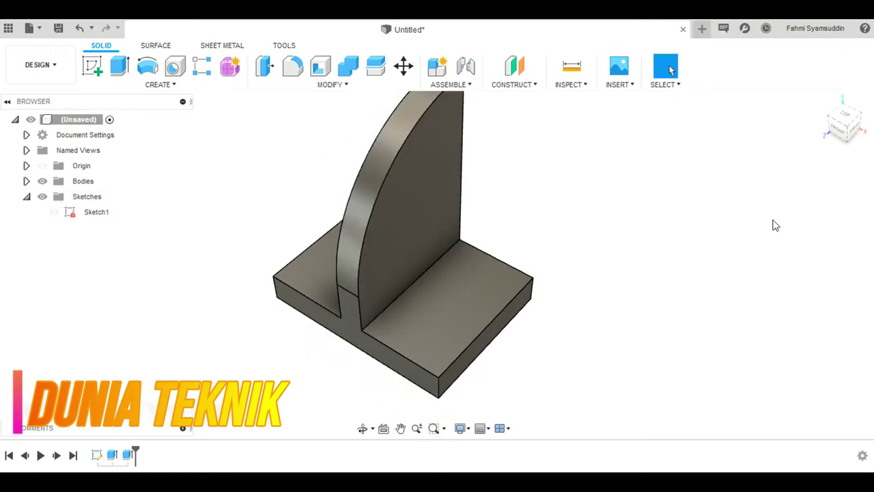
scroll(772, 224, down, 3)
mouse_move(435, 263)
shift+middle_down()
mouse_move(369, 266)
mouse_move(402, 111)
shift+middle_up()
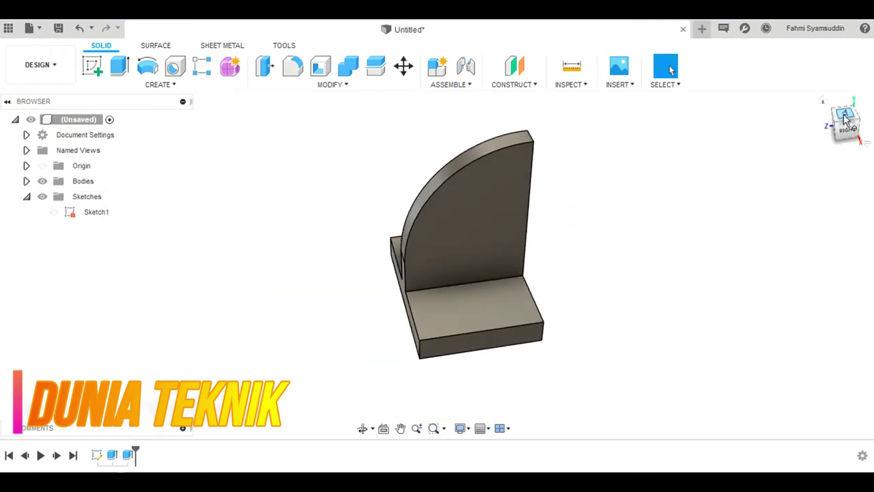
- Create Sketch2 with a 10 × 15 mm rectangle starting at the top of the rib's arc
click(92, 64)
click(523, 159)
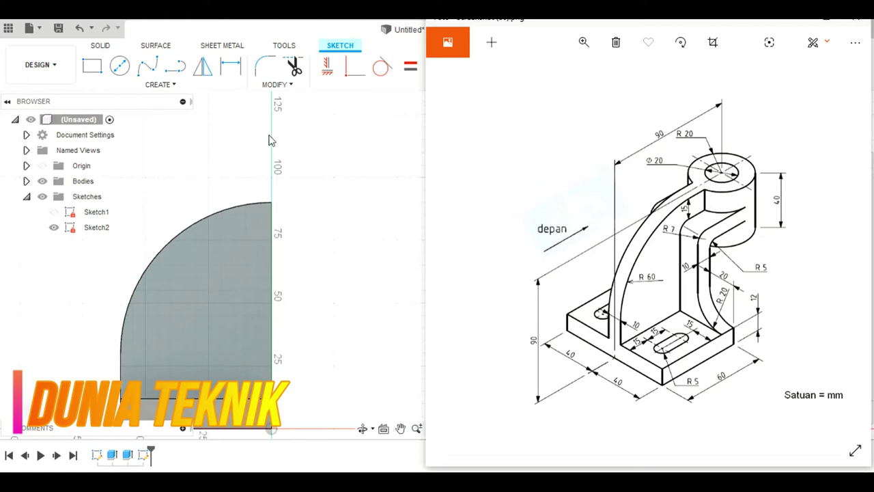
click(92, 65)
click(272, 203)
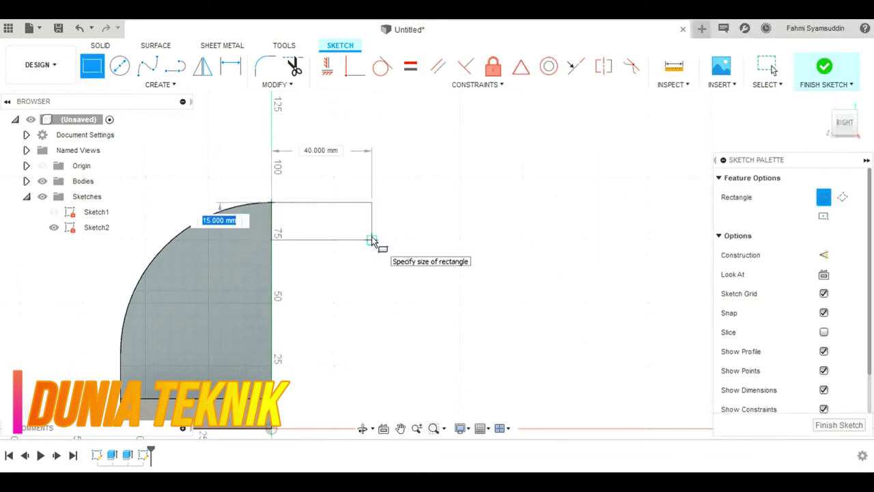
key(Tab)
key(Tab)
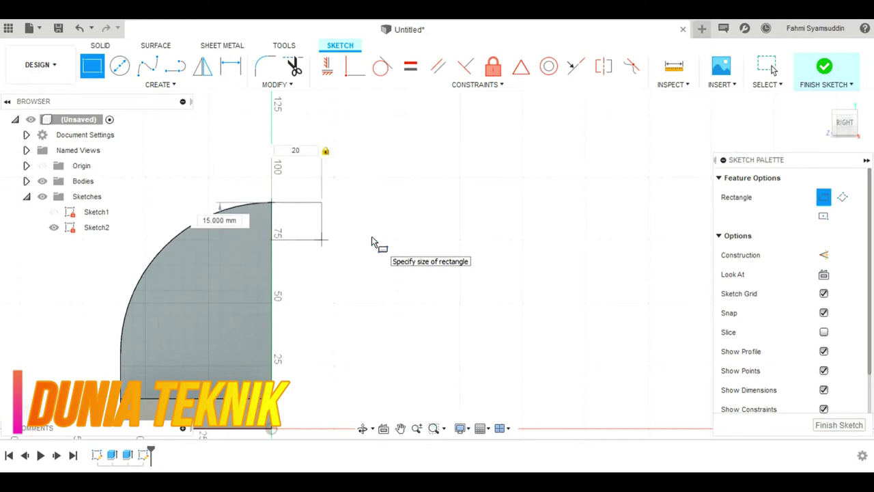
text(1)
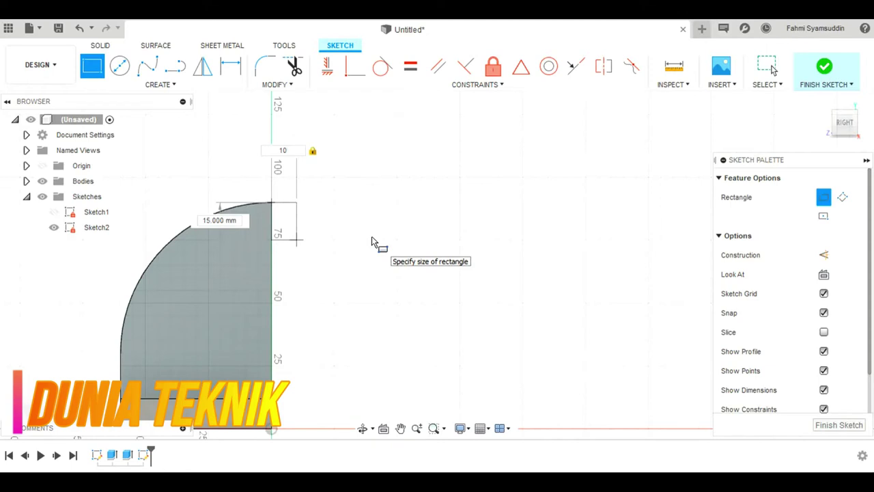
key(Return)
key(Escape)
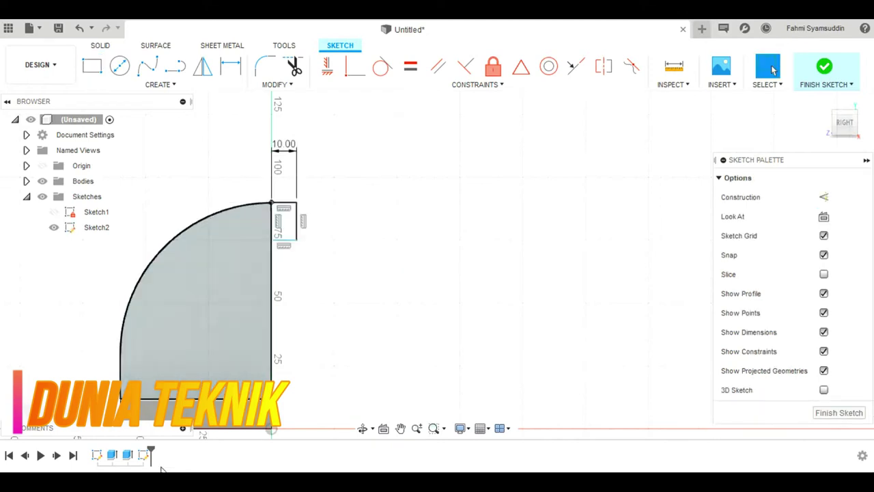
click(328, 469)
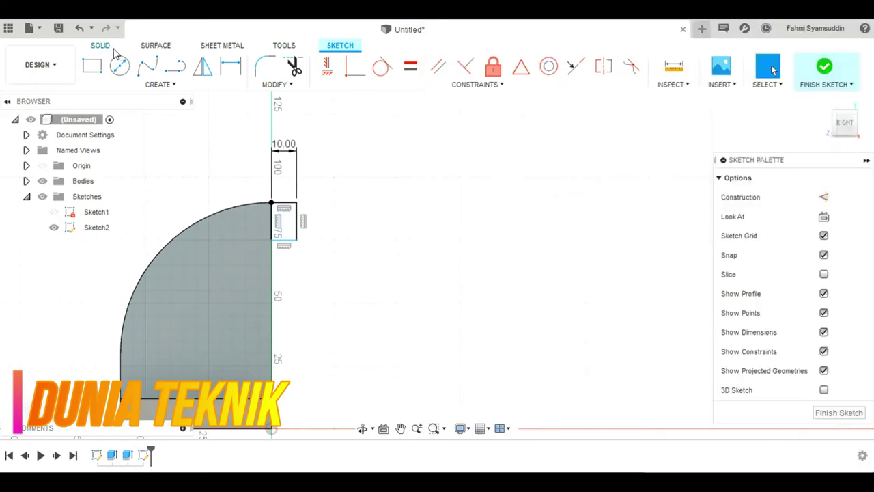
- Extrude the 10 × 15 mm rectangle and join the block onto the rib's top
key(e)
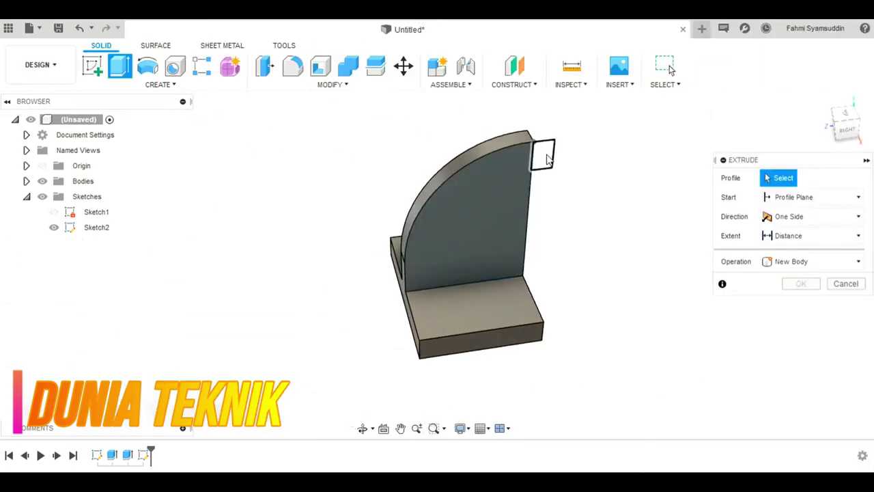
click(544, 154)
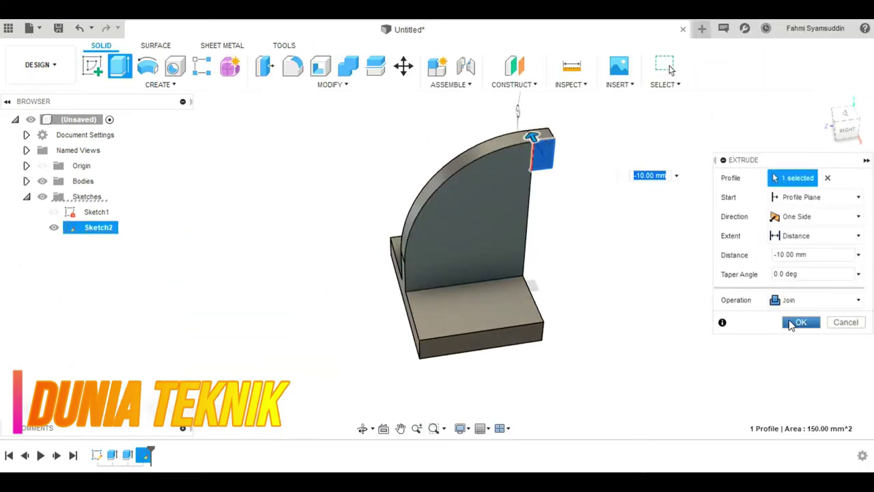
click(800, 321)
- On the block's top face, sketch a 20 mm line with a 20 mm circle at its end
click(93, 65)
click(540, 136)
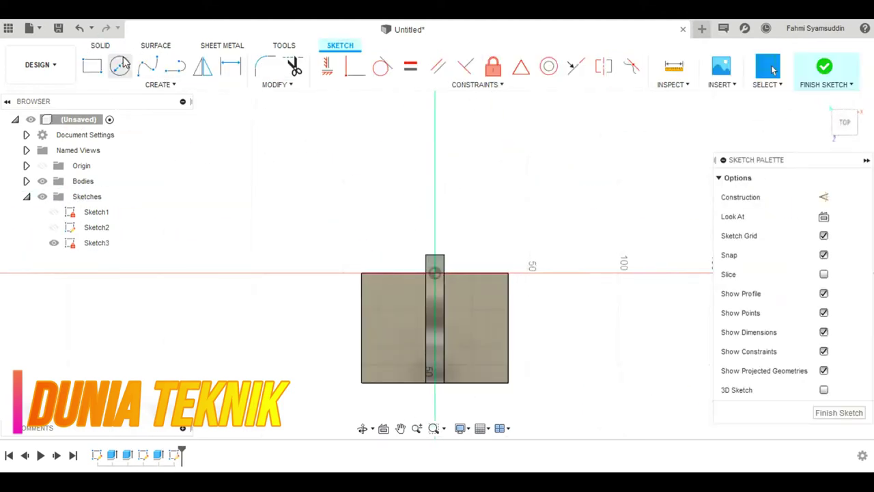
click(175, 66)
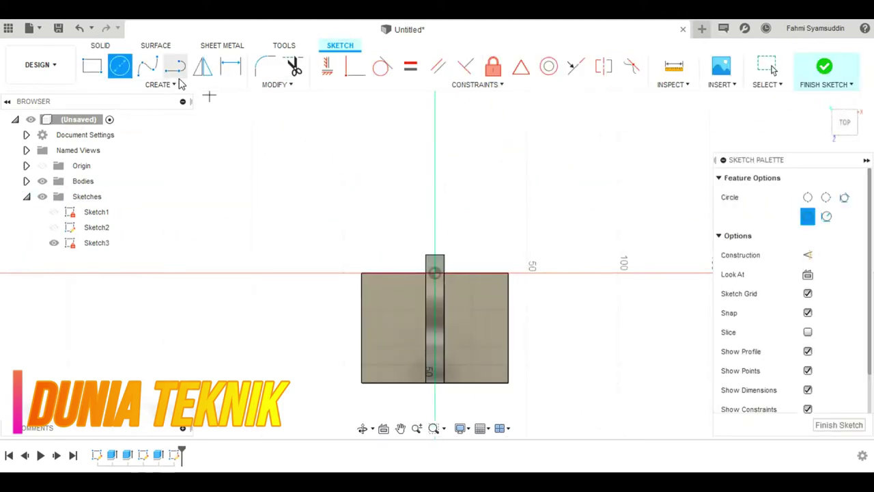
click(435, 255)
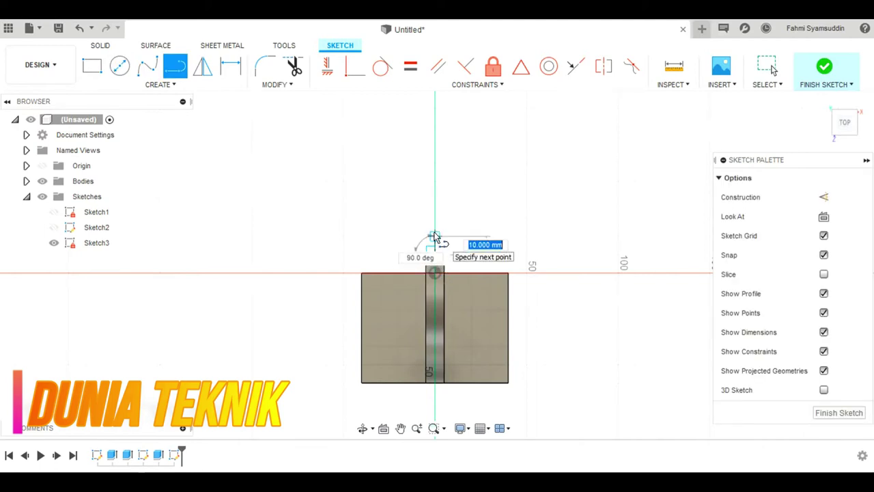
key(Return)
key(Escape)
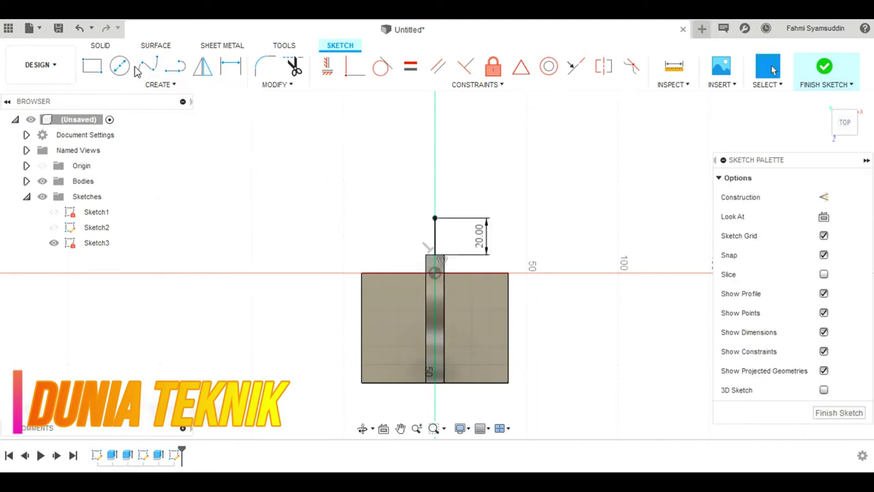
click(119, 66)
click(435, 219)
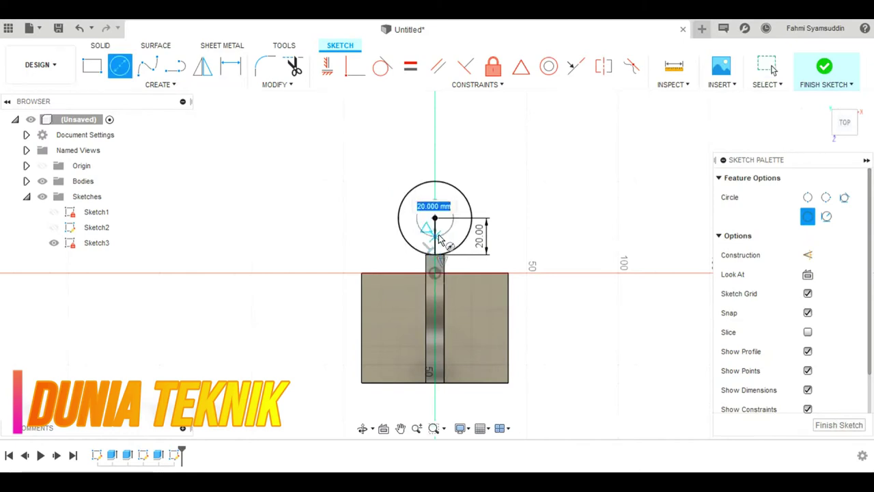
key(Return)
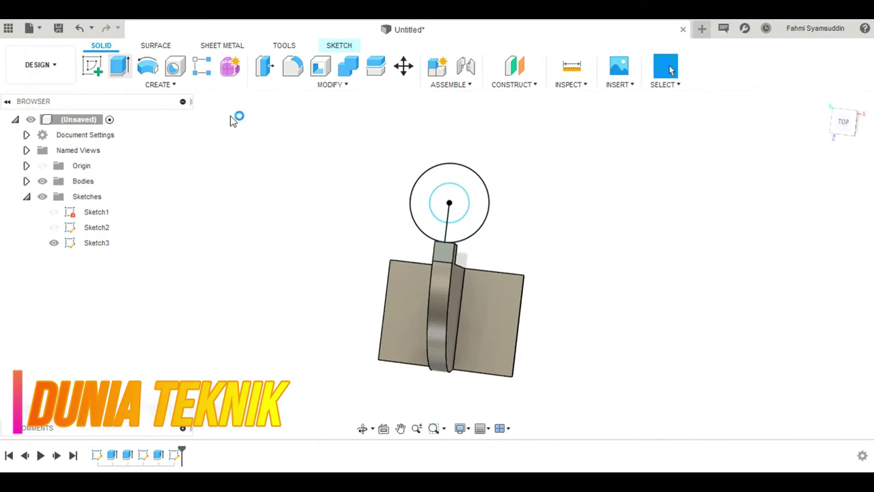
- Extrude the ring profile 40 mm downward as a Join, forming the hollow boss
key(e)
click(615, 143)
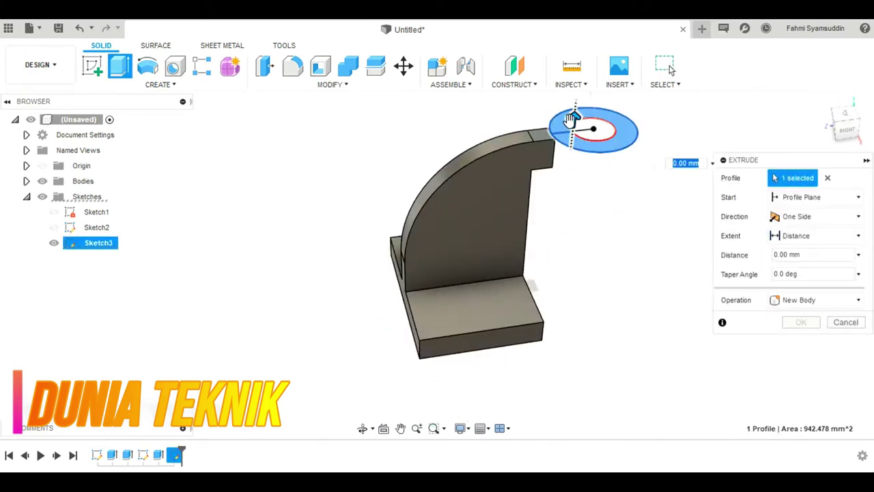
drag(570, 119, 579, 193)
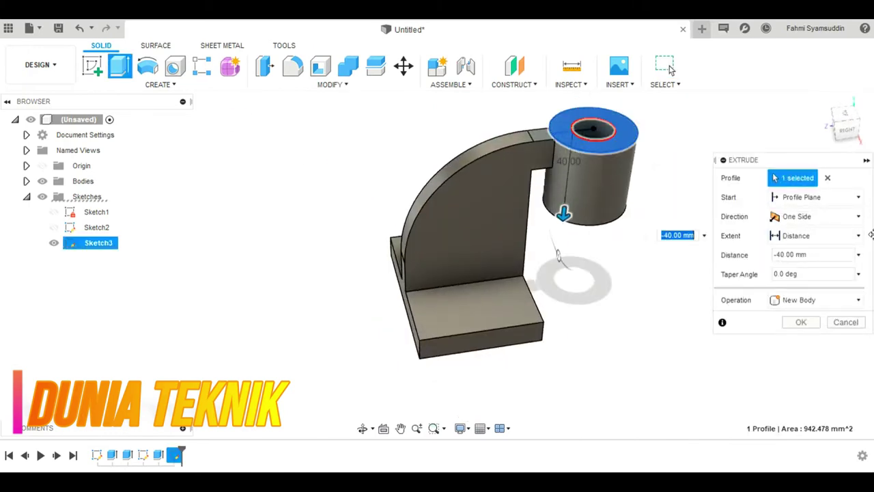
click(852, 301)
click(777, 318)
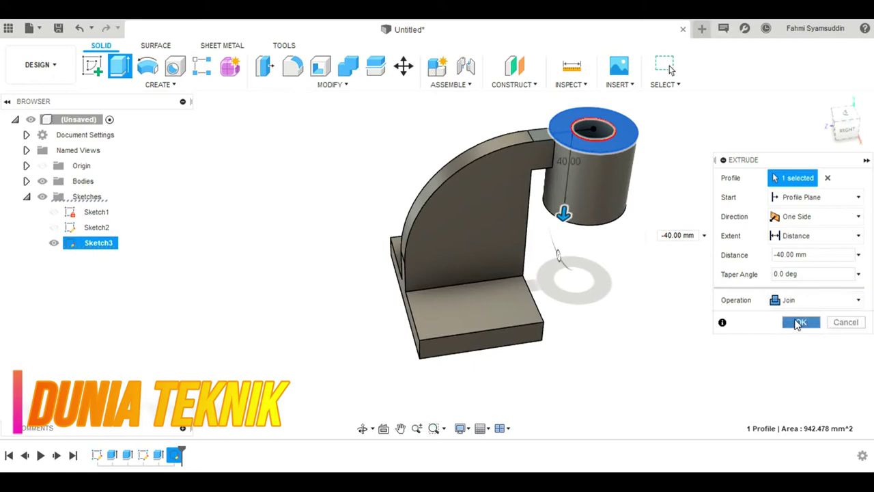
click(799, 324)
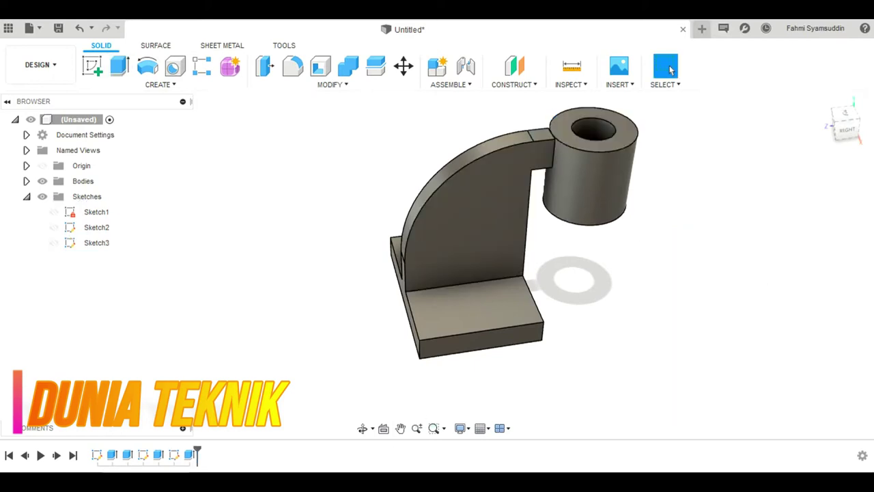
click(340, 471)
mouse_move(374, 268)
middle_down()
mouse_move(316, 247)
mouse_move(306, 253)
middle_up()
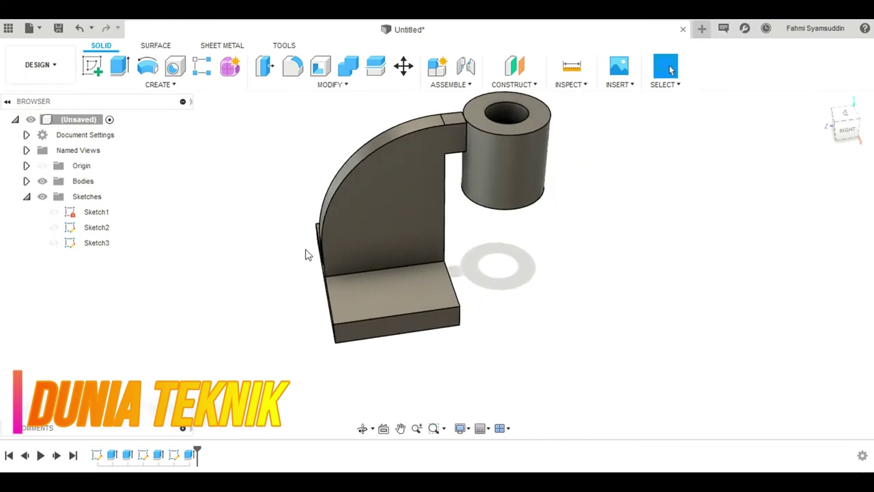
- Start a new sketch on the rib's flat side face
click(93, 66)
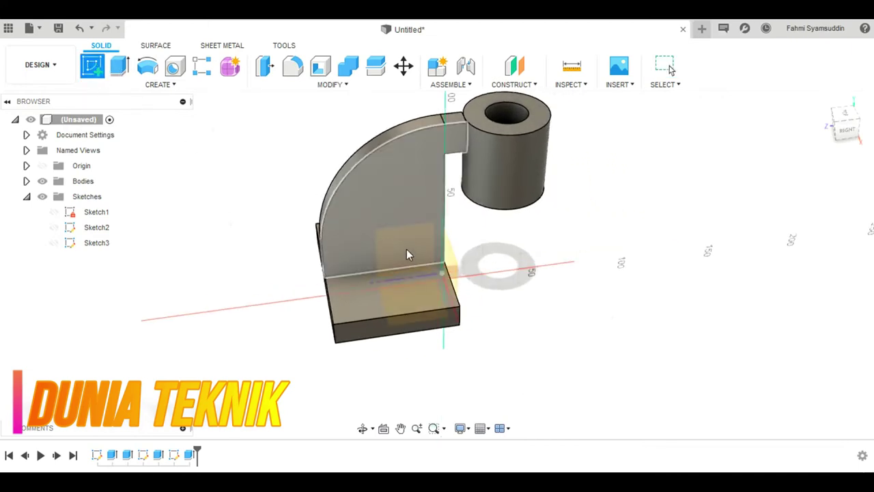
click(422, 217)
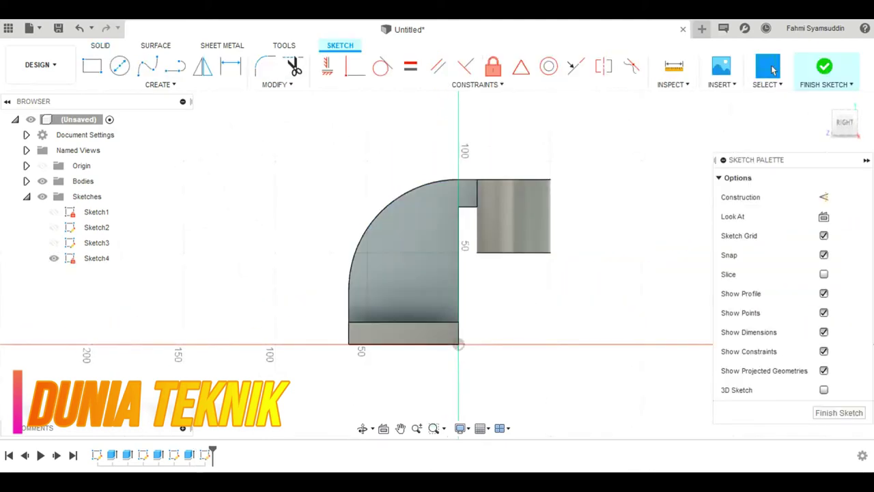
key(alt+Tab)
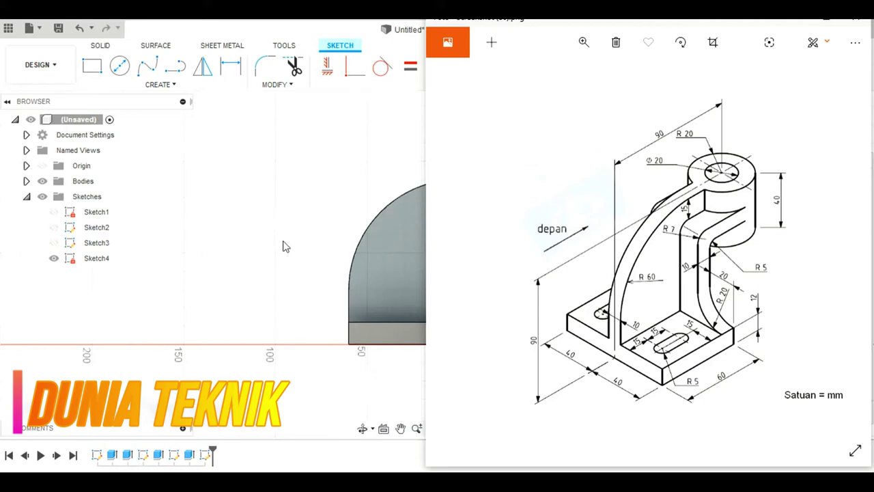
click(343, 249)
- Draw a 10 mm-wide strip from the rib's base up to the arc top
click(93, 66)
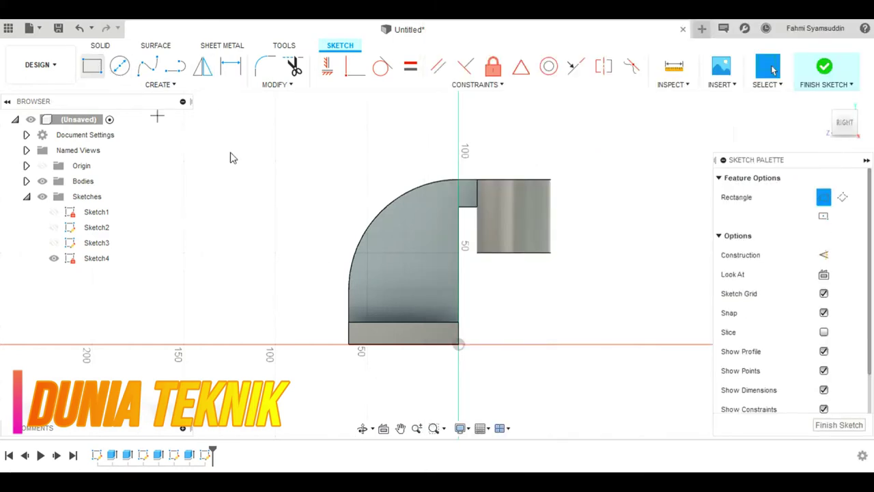
click(459, 322)
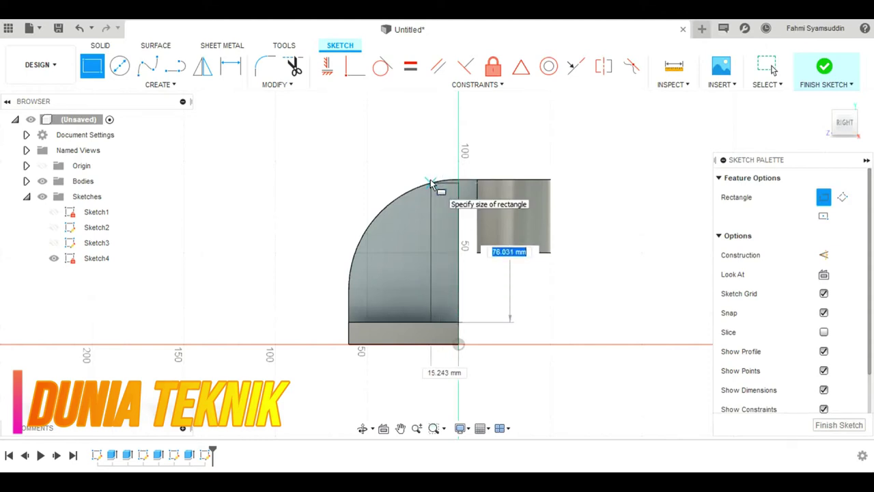
key(Tab)
text(0)
key(Tab)
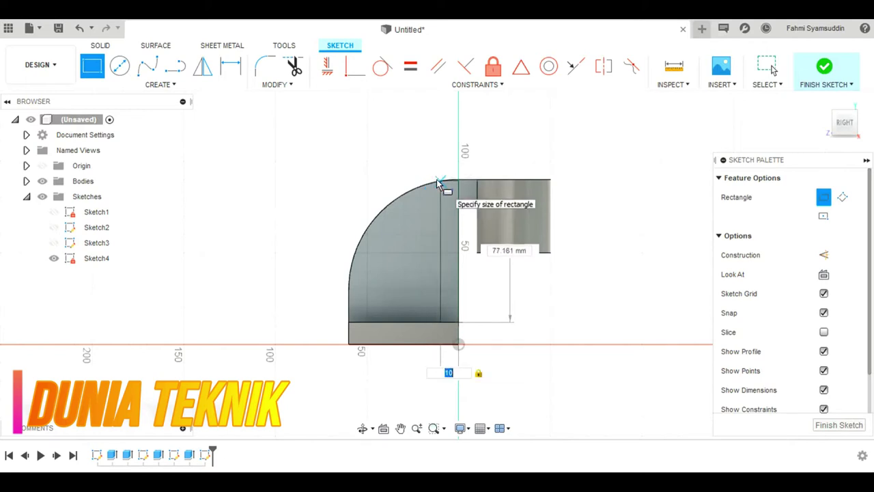
click(438, 183)
key(Escape)
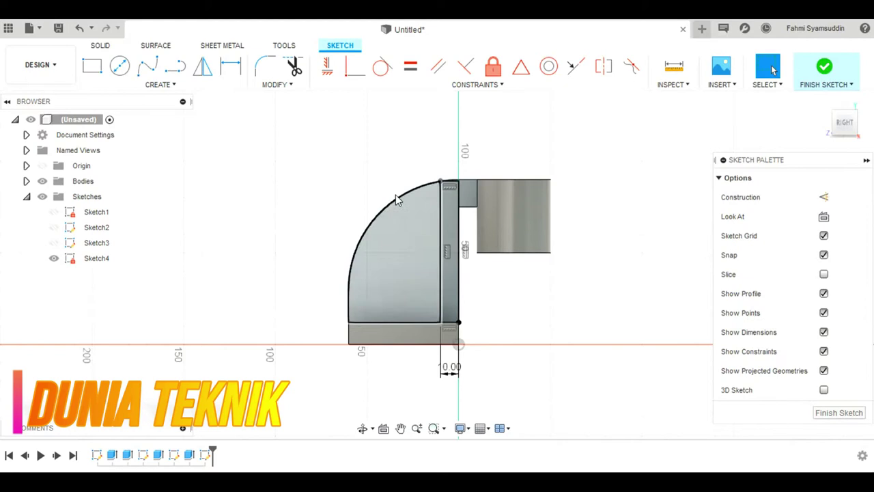
- Add a rectangle from the strip's top corner over to the boss and finish the sketch
click(92, 65)
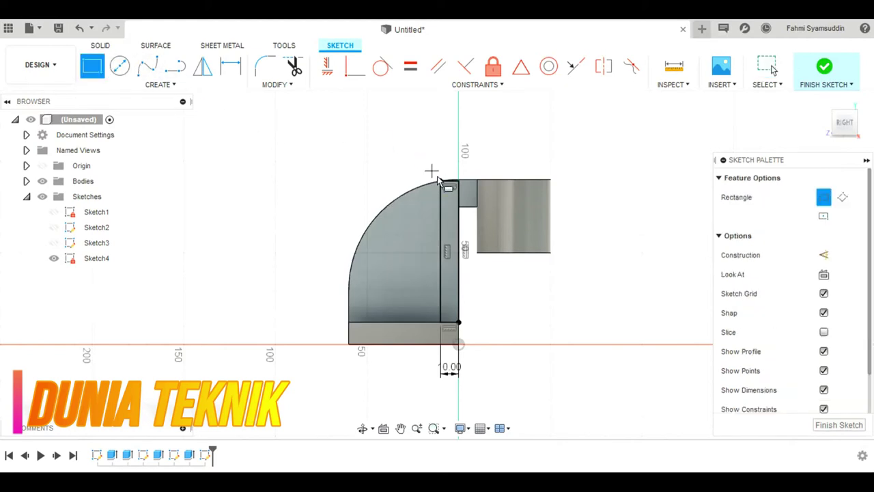
click(444, 183)
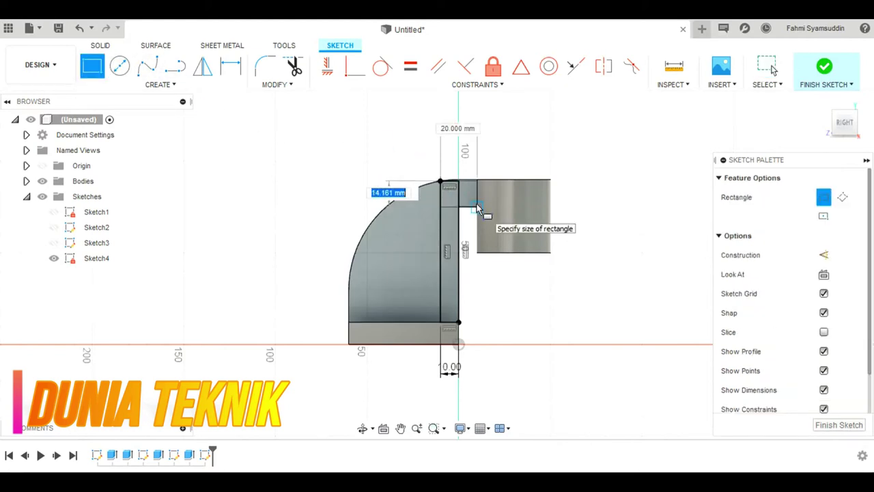
click(478, 209)
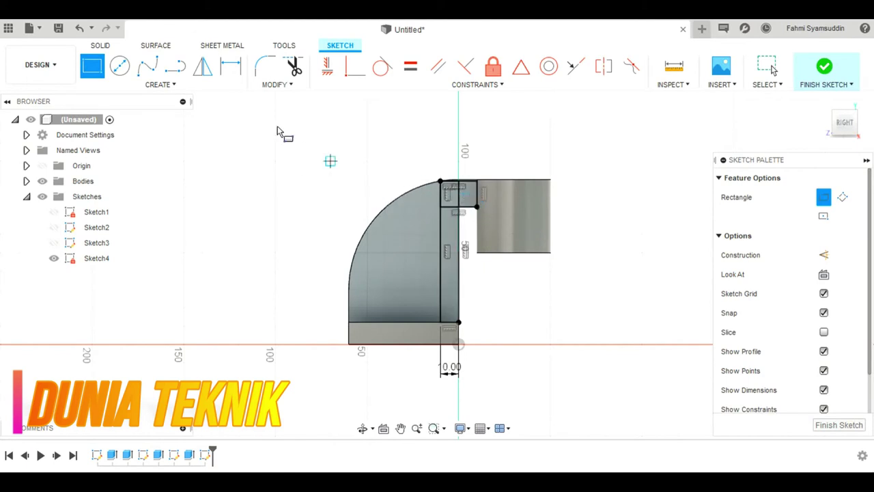
key(Escape)
click(100, 45)
click(119, 65)
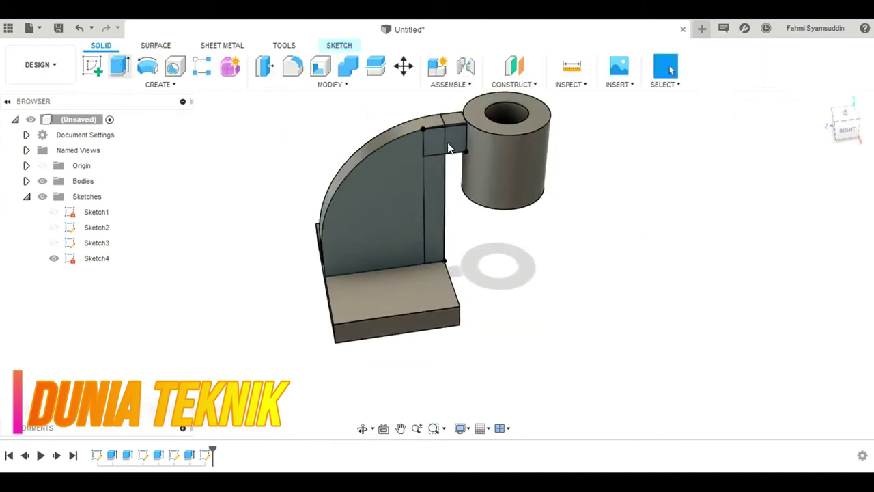
- Drop the extrude, undo the misplaced rectangle and redraw a 20 × 10 mm rectangle at the strip's top
click(432, 138)
click(454, 136)
scroll(440, 129, up, 5)
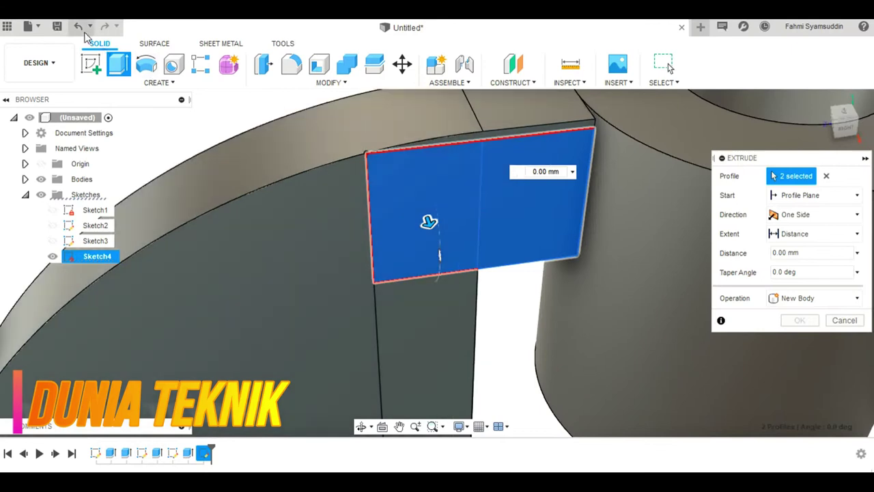
click(79, 29)
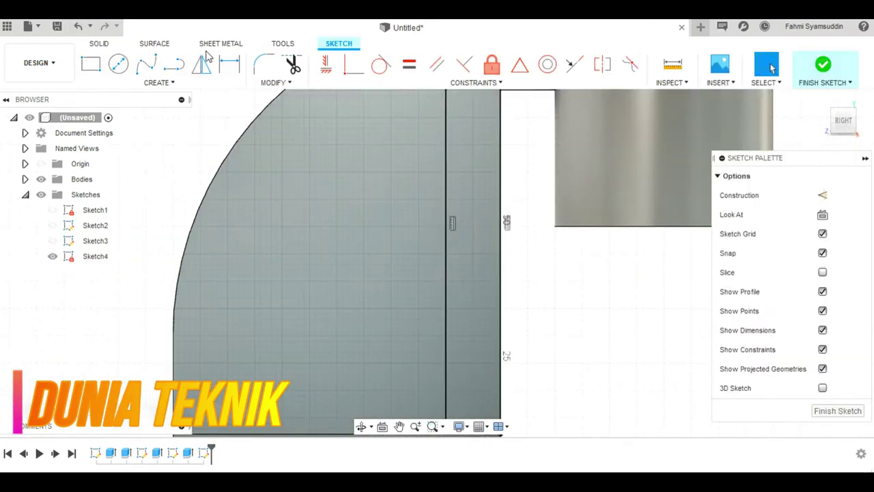
key(r)
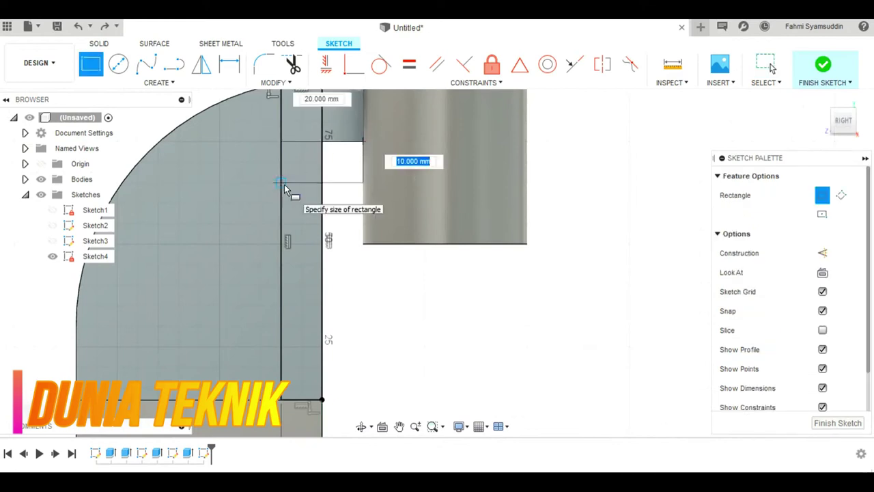
click(284, 185)
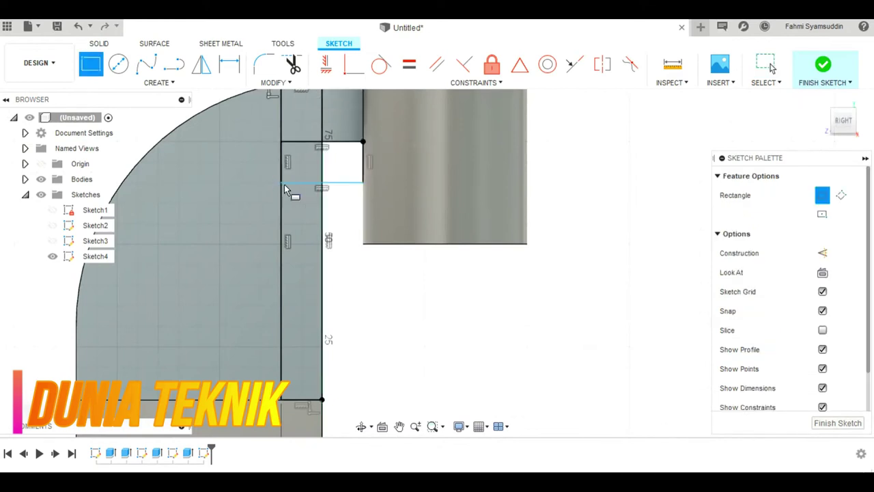
key(Escape)
- Extrude the vertical strip and top rectangle profiles 40 mm for the rib
click(99, 44)
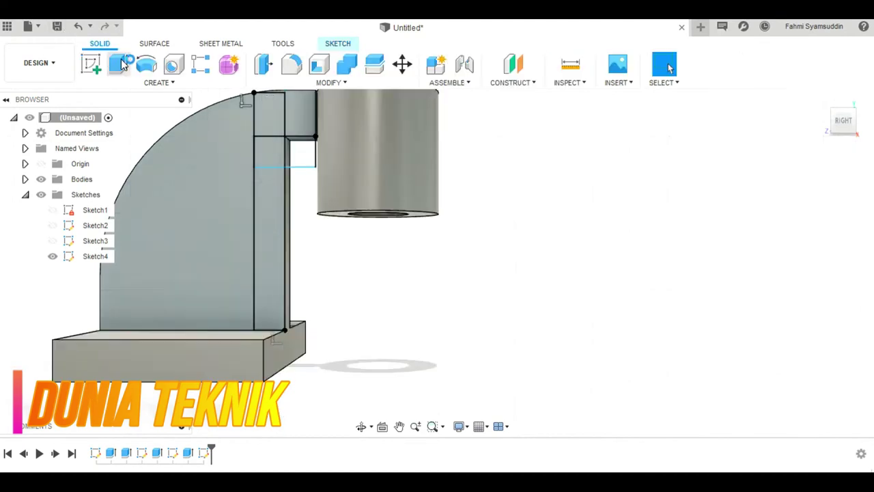
key(e)
click(525, 305)
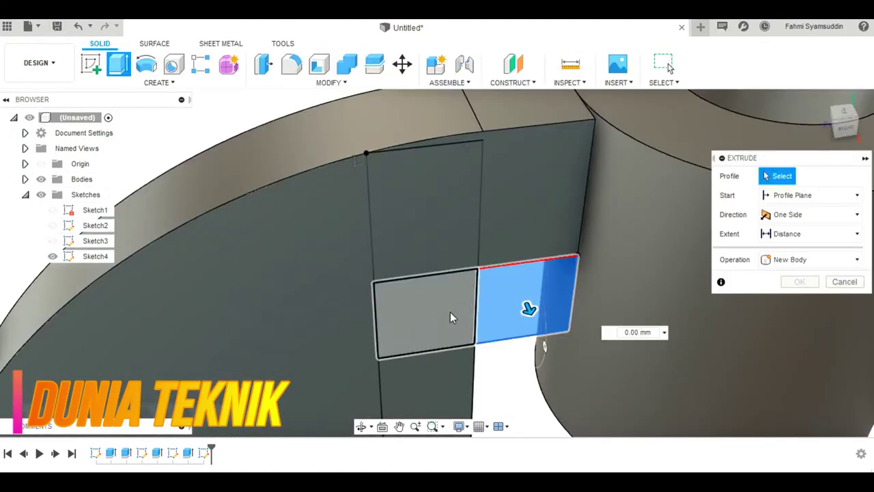
click(444, 304)
scroll(448, 287, down, 5)
middle_drag(464, 278, 452, 166)
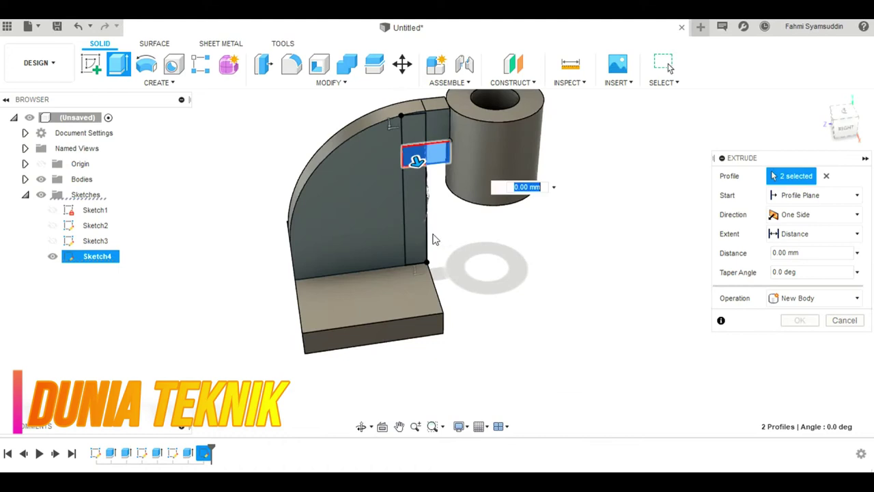
click(415, 225)
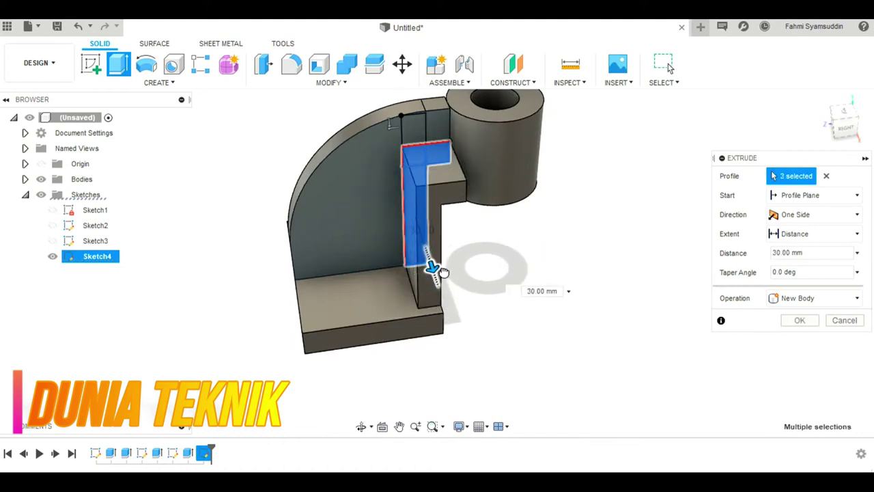
drag(433, 239, 442, 284)
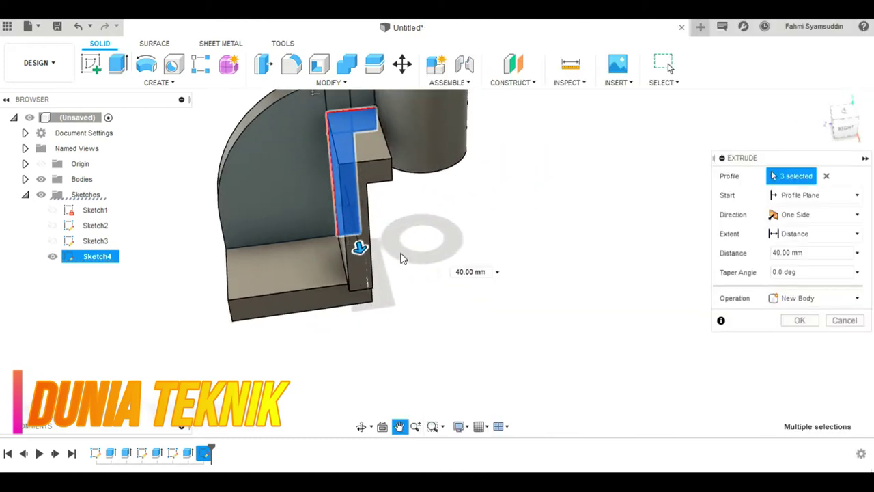
drag(357, 239, 357, 231)
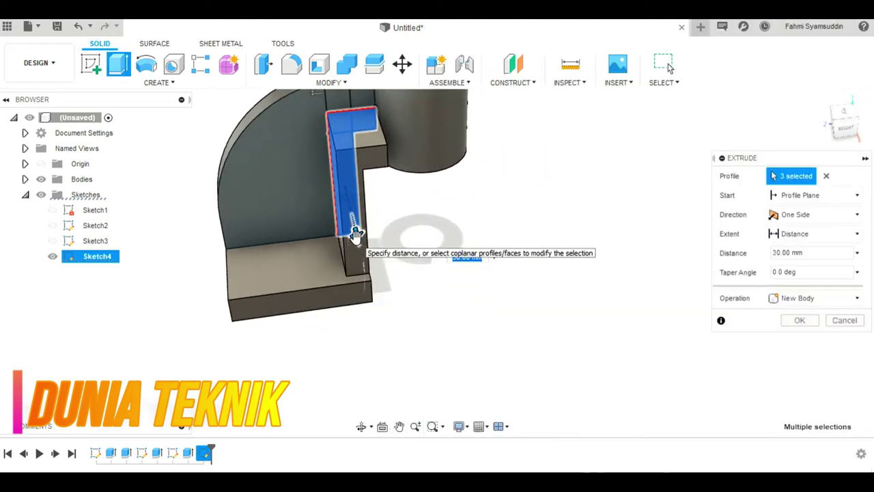
text(40)
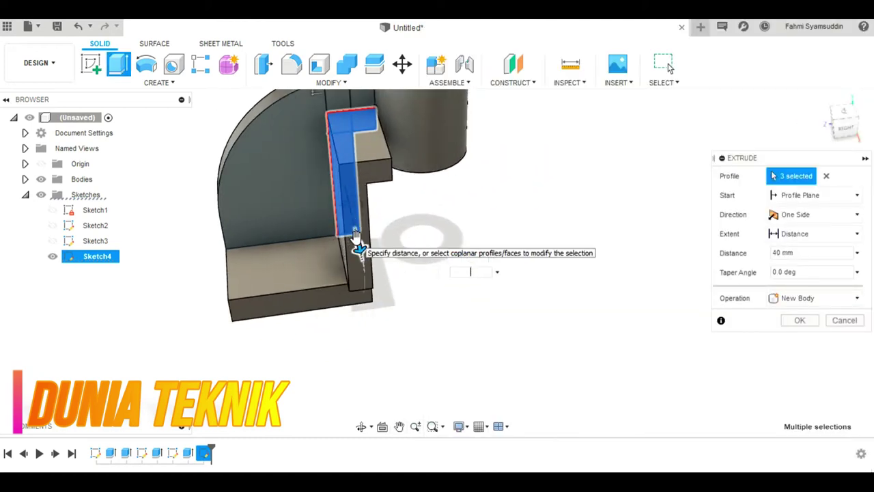
key(Return)
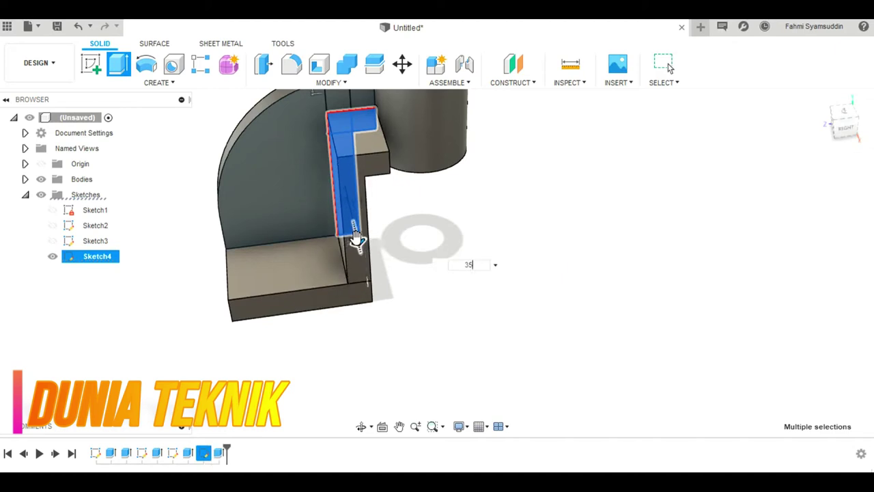
- Start a new extrusion on Sketch4's rectangular profile with an initial -10 mm distance
click(117, 64)
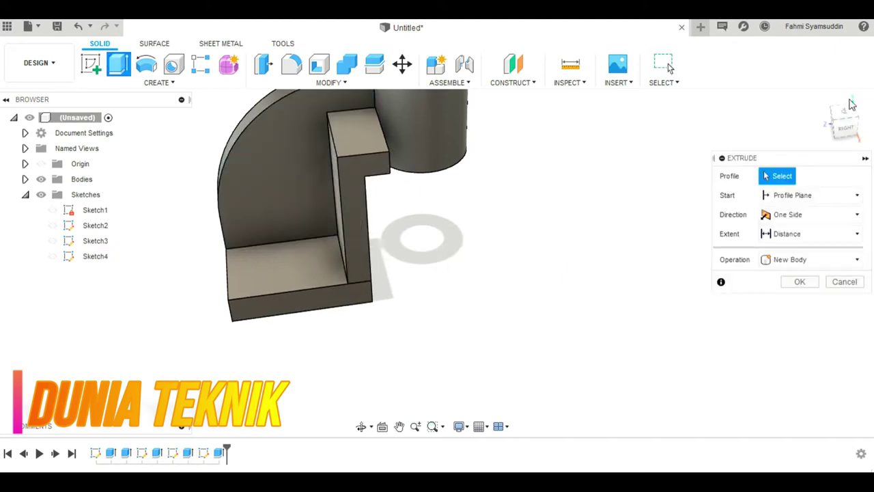
click(52, 257)
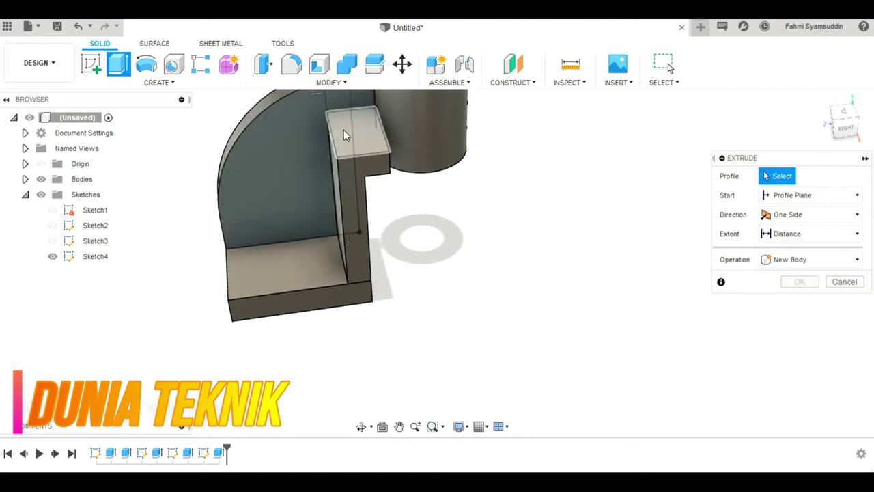
click(41, 179)
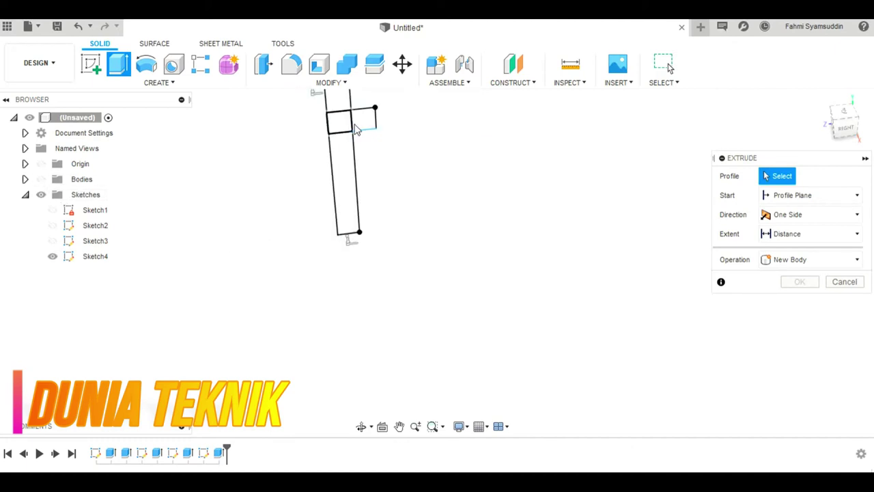
click(353, 128)
shift+middle_drag(435, 259, 0, 298)
click(41, 179)
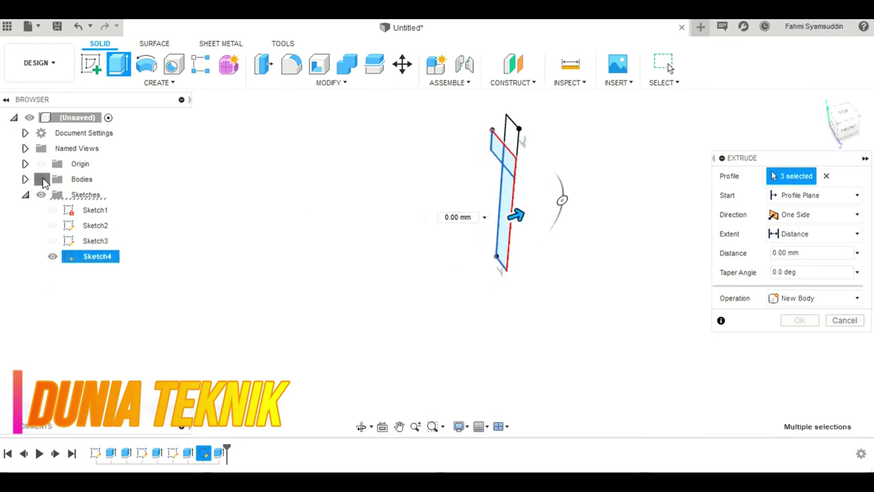
text(-10)
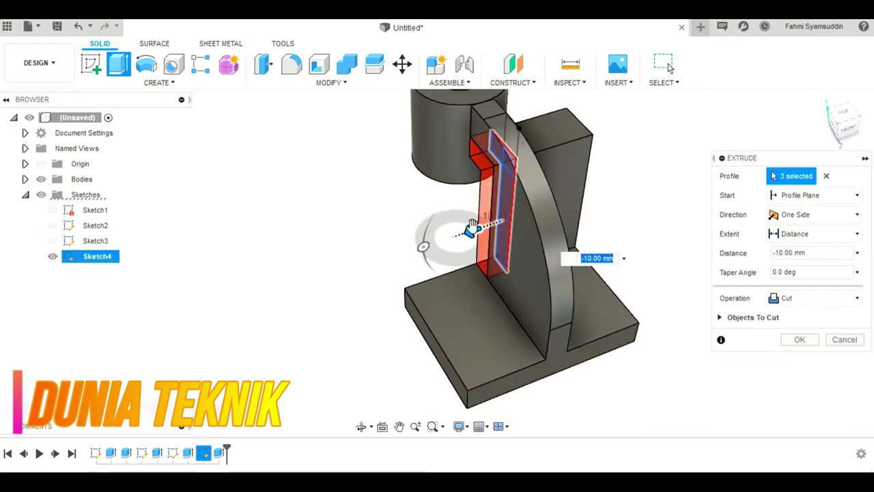
- Set the extrusion operation to Join and commit it at 45 mm
click(812, 297)
click(788, 317)
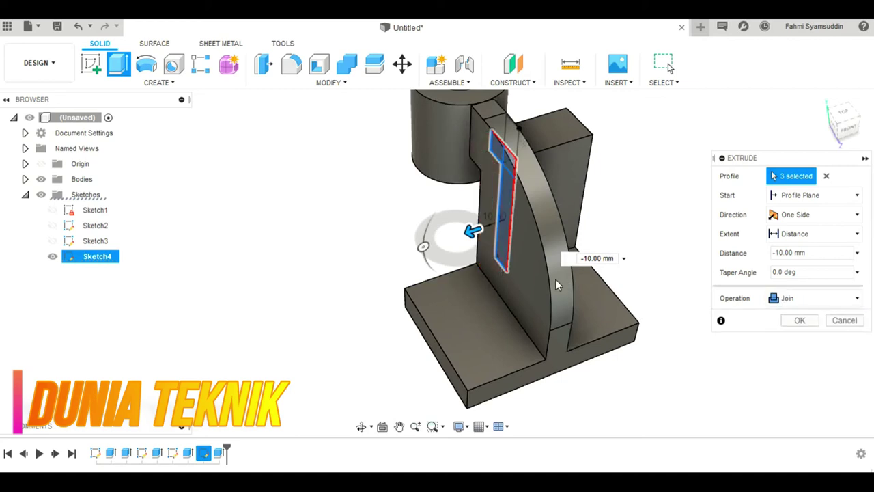
drag(471, 230, 400, 247)
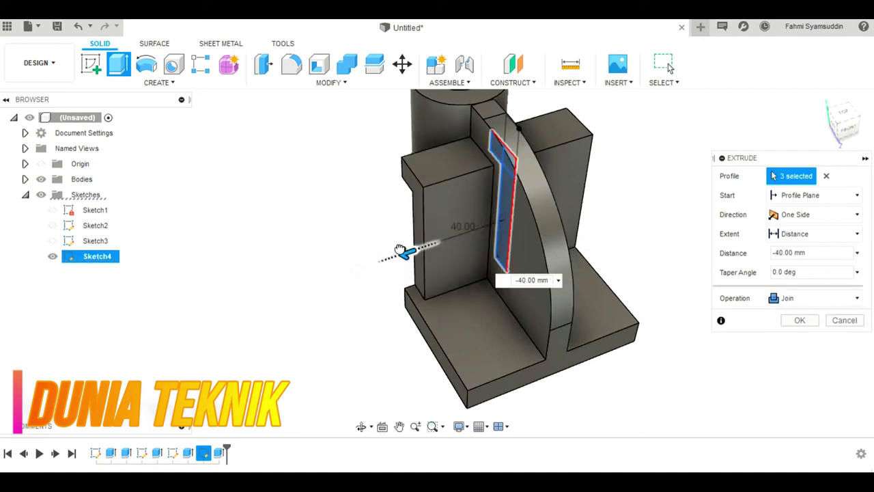
key(BackSpace)
key(Return)
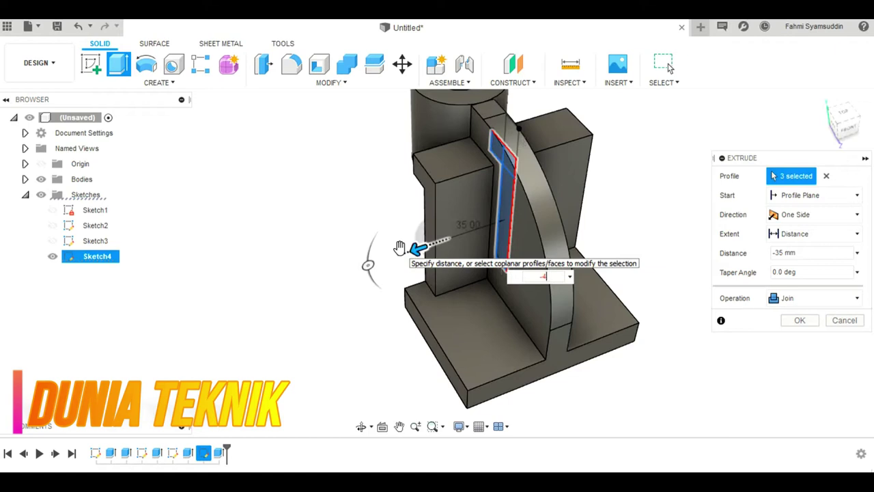
text(0)
key(Return)
text(5)
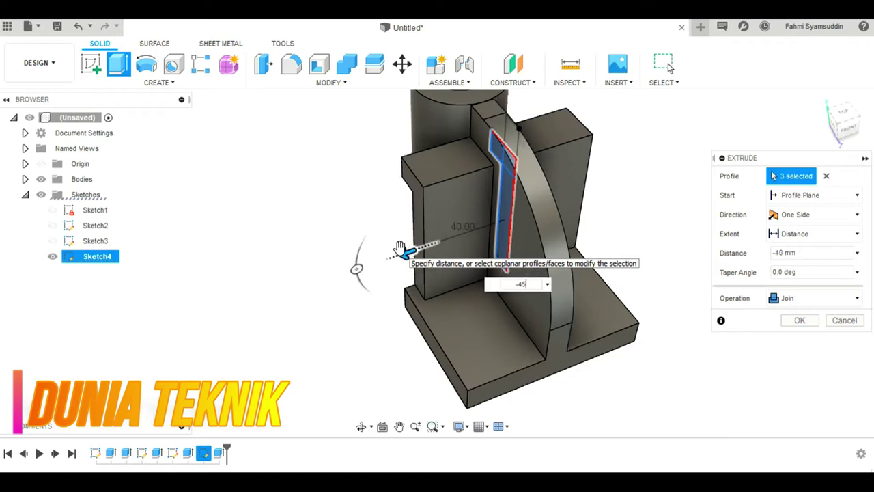
key(Return)
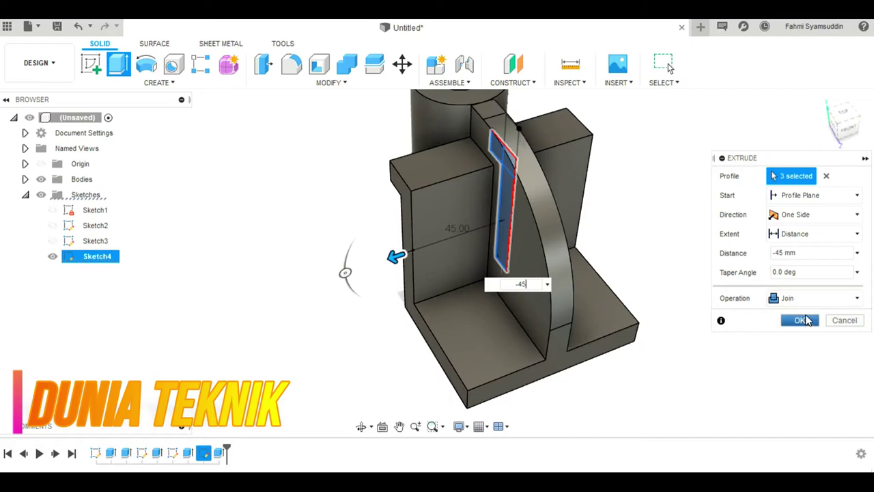
click(803, 320)
- Start Sketch5 on the front face and draw a 20 mm line from its lower-right corner
shift+middle_drag(435, 262, 246, 142)
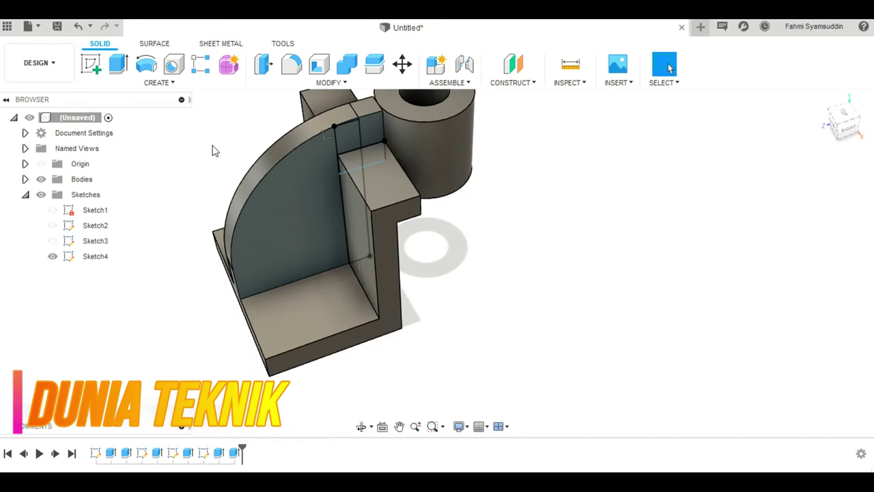
click(98, 71)
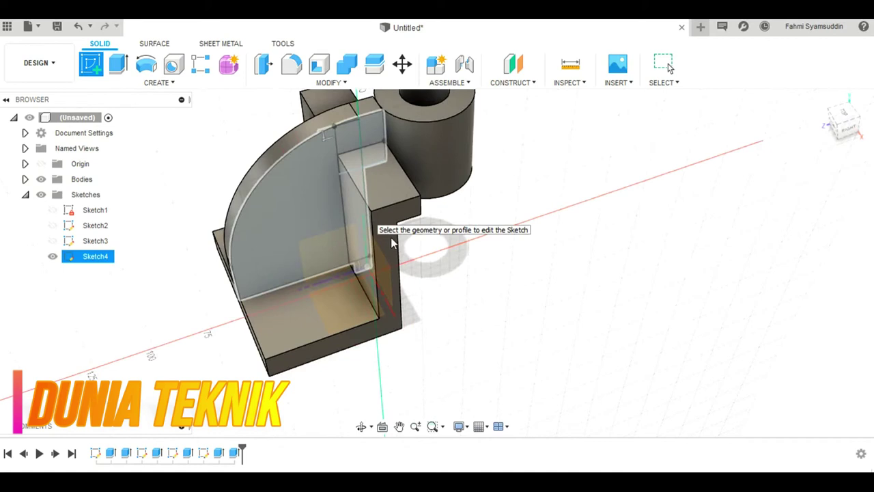
click(537, 262)
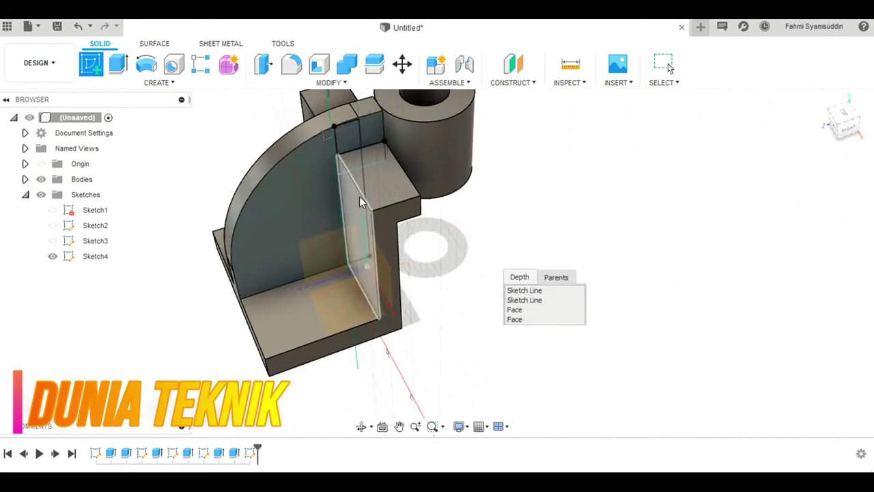
click(359, 196)
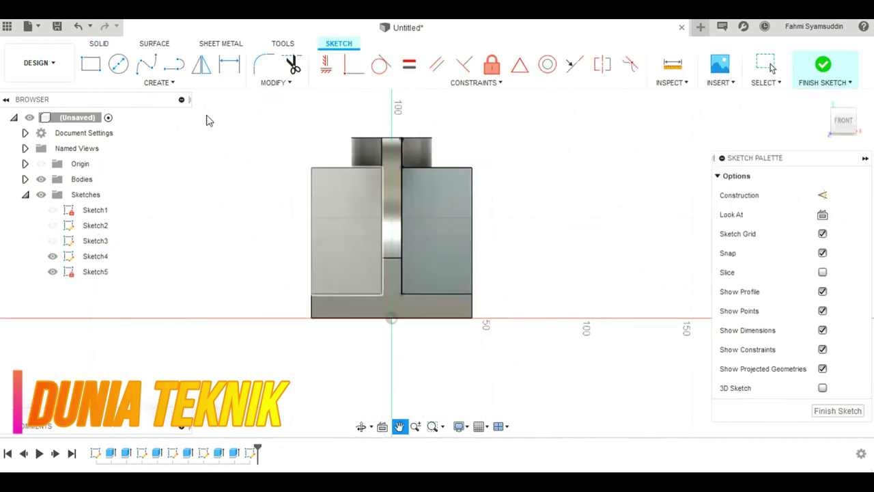
click(173, 64)
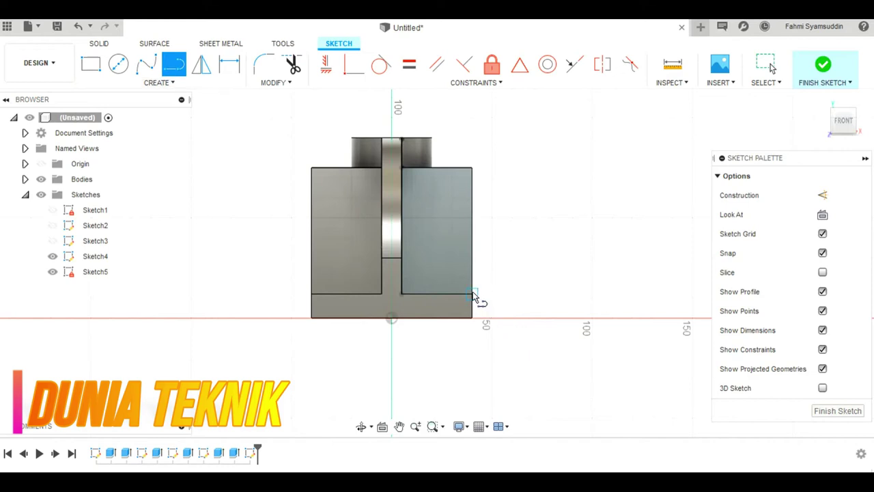
click(473, 293)
key(Return)
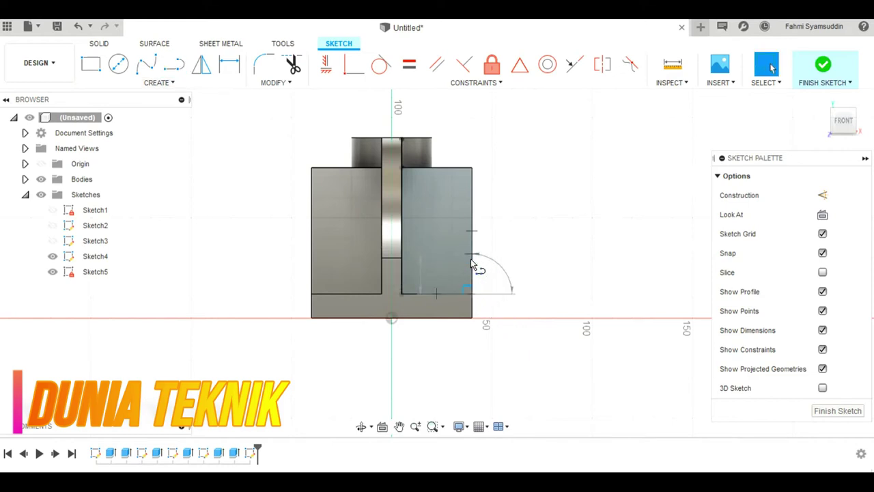
click(770, 66)
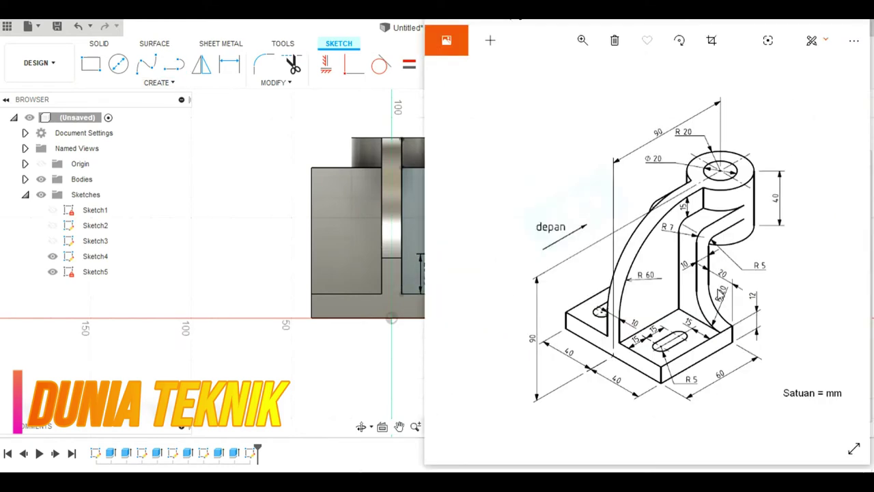
- Draw a circle centred on the 20 mm line's top end
click(298, 126)
click(118, 63)
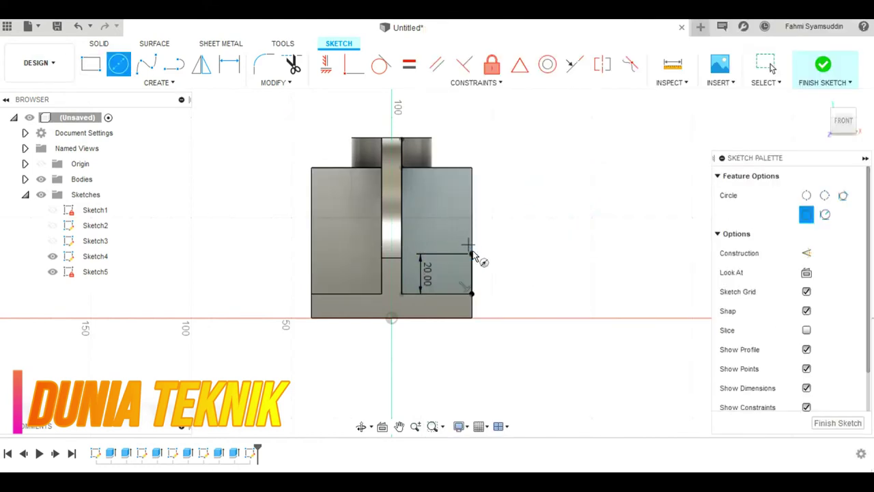
click(471, 254)
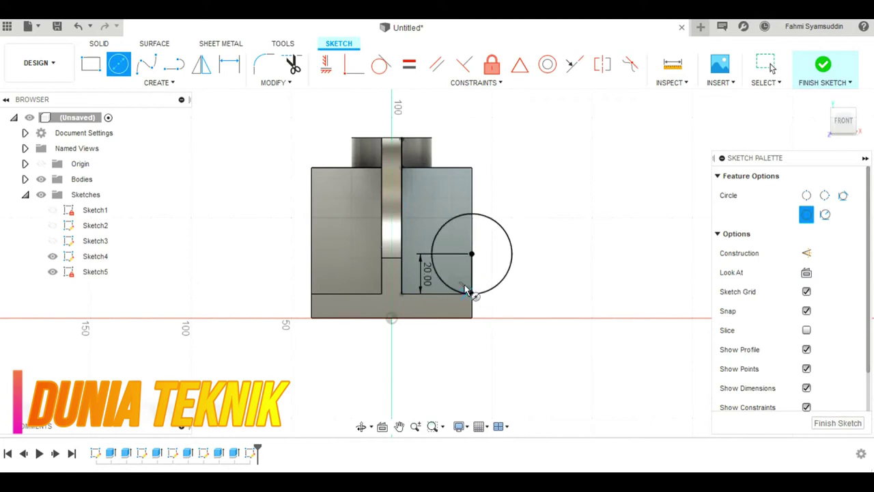
key(Escape)
click(174, 64)
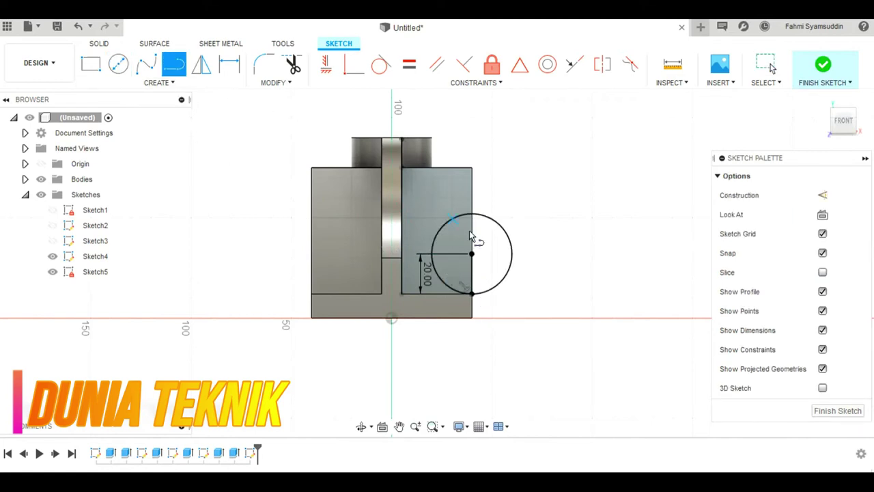
click(472, 254)
key(Escape)
- Trim the circle to a quarter arc and draw a vertical line from its top up to the top edge
key(Escape)
key(t)
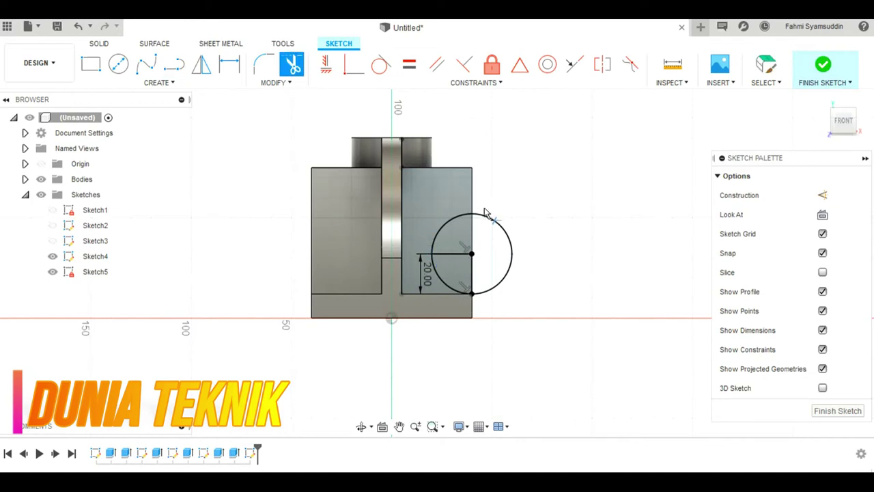
click(485, 213)
click(444, 224)
key(Escape)
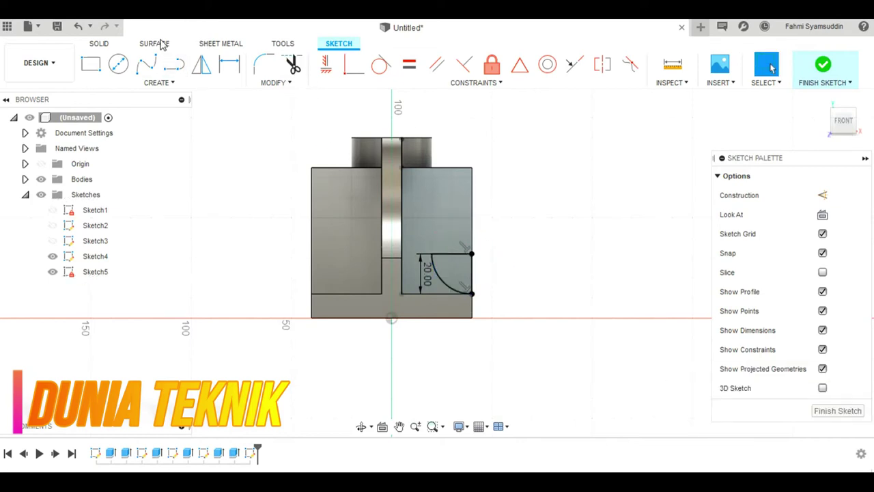
click(174, 63)
click(435, 256)
click(430, 168)
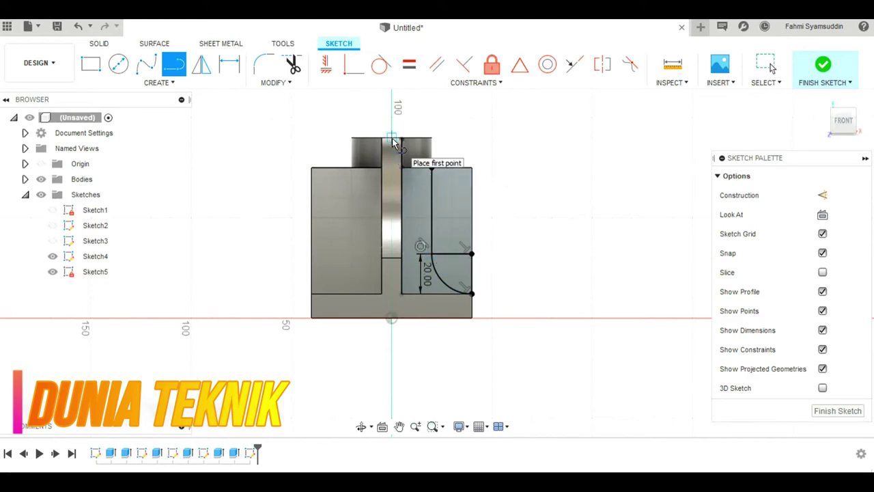
key(Escape)
- Mirror the vertical line and quarter arc about the centre line
click(201, 64)
click(436, 217)
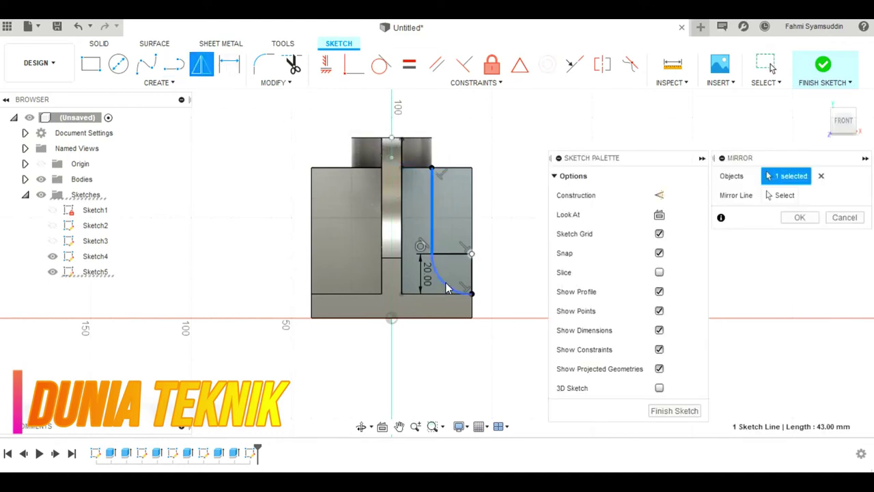
click(453, 289)
click(768, 195)
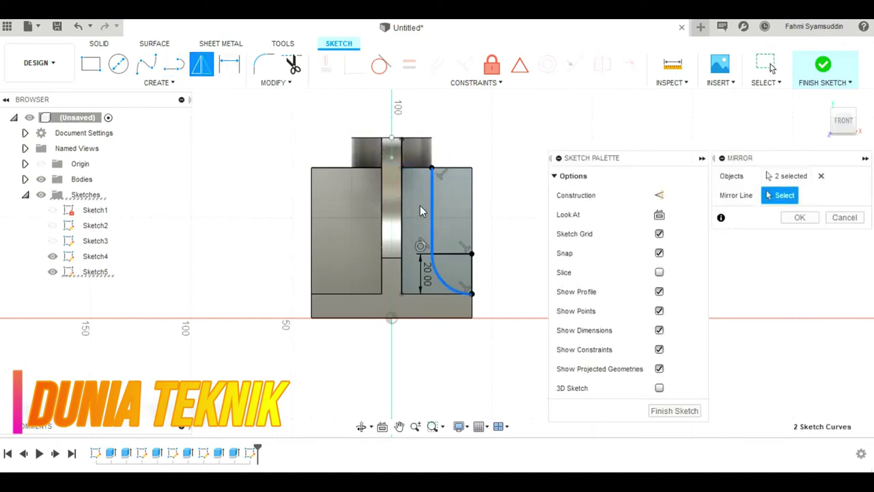
click(392, 158)
click(799, 217)
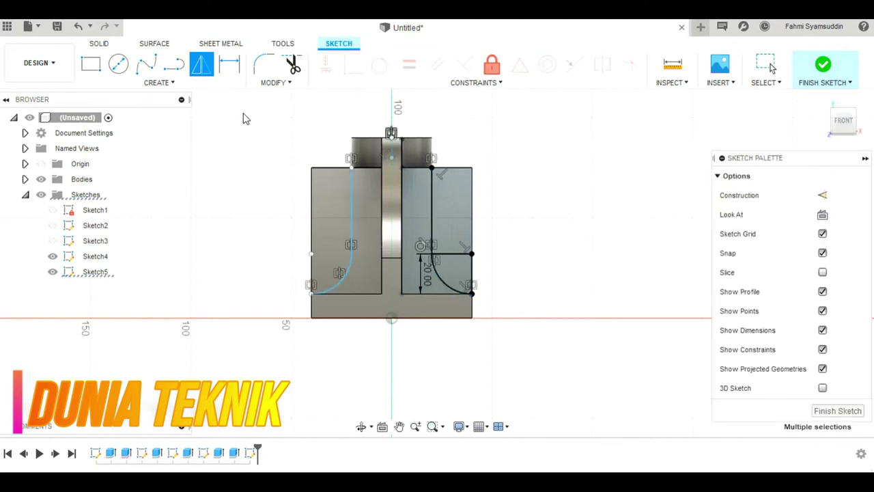
click(99, 43)
- Try extruding Sketch5's profiles, then cancel to edit the sketch again
shift+middle_drag(348, 243, 443, 198)
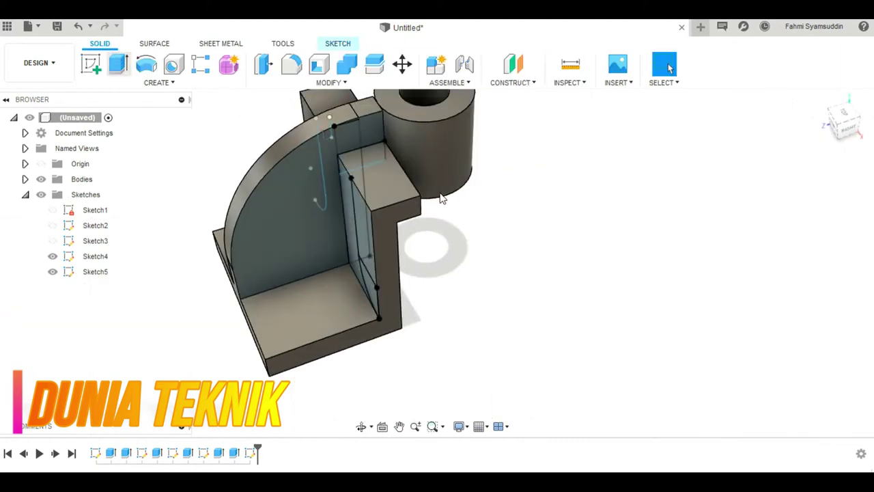
key(e)
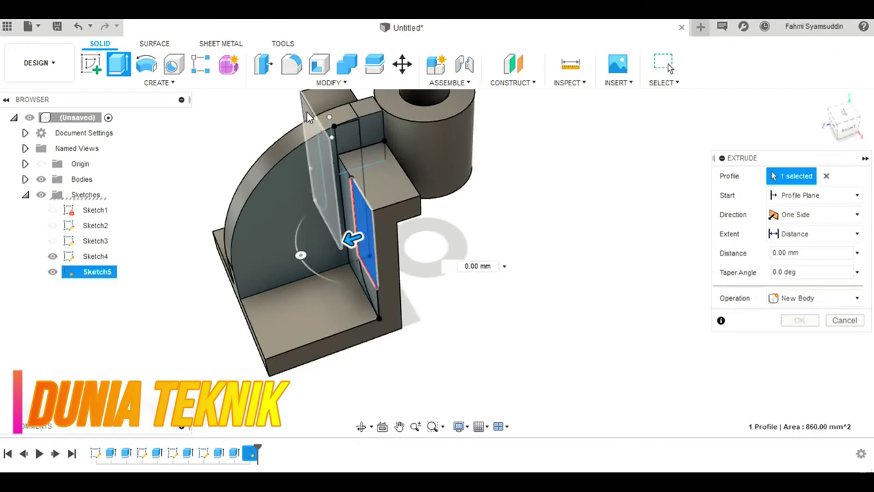
click(306, 116)
click(371, 295)
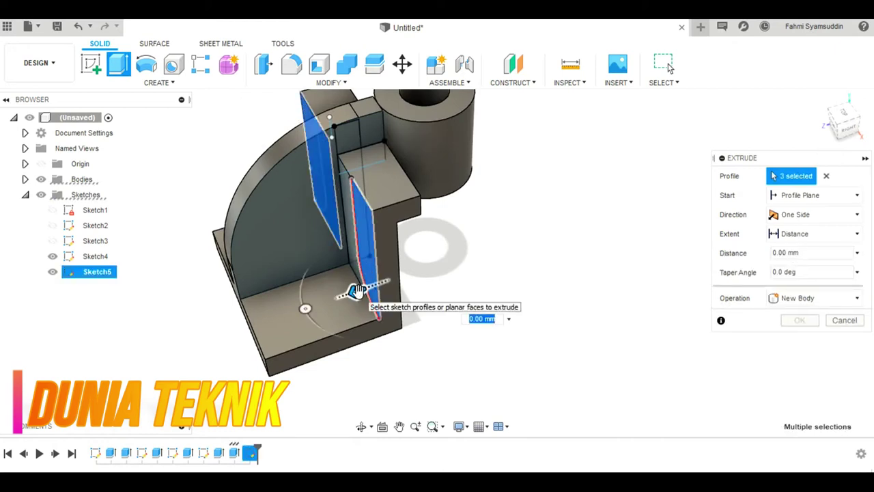
click(834, 125)
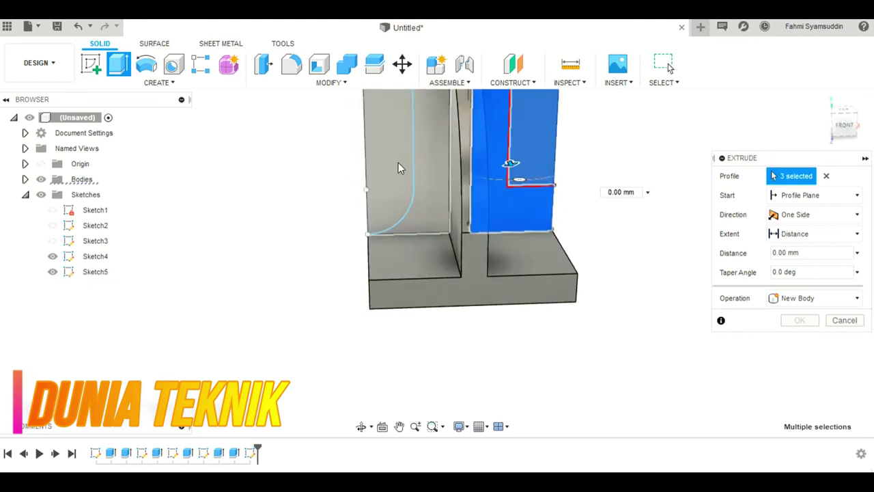
click(488, 181)
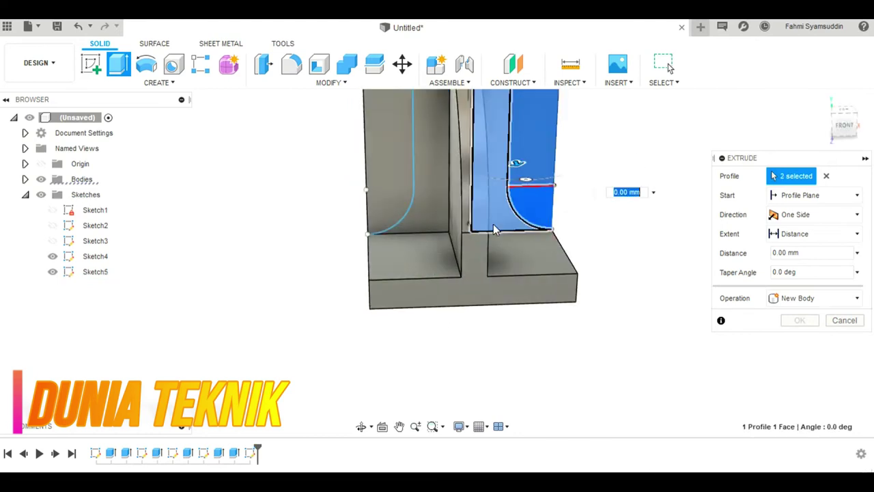
click(525, 193)
click(517, 160)
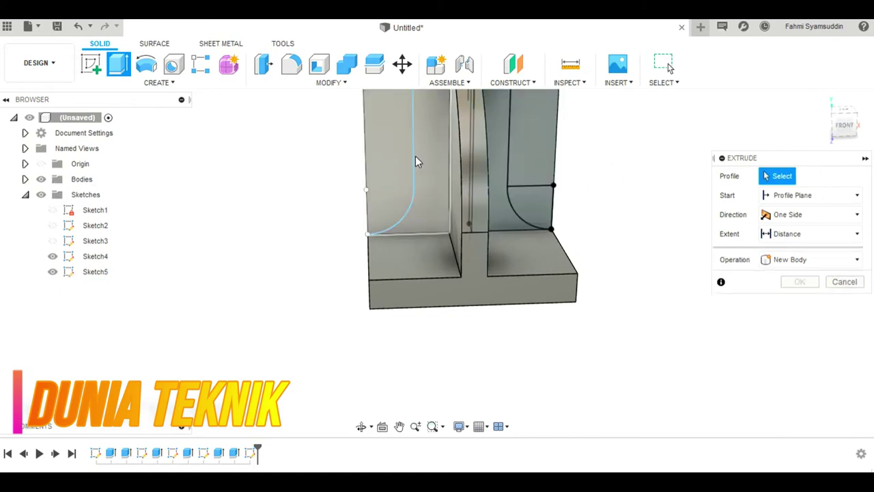
scroll(357, 193, down, 2)
scroll(341, 237, down, 2)
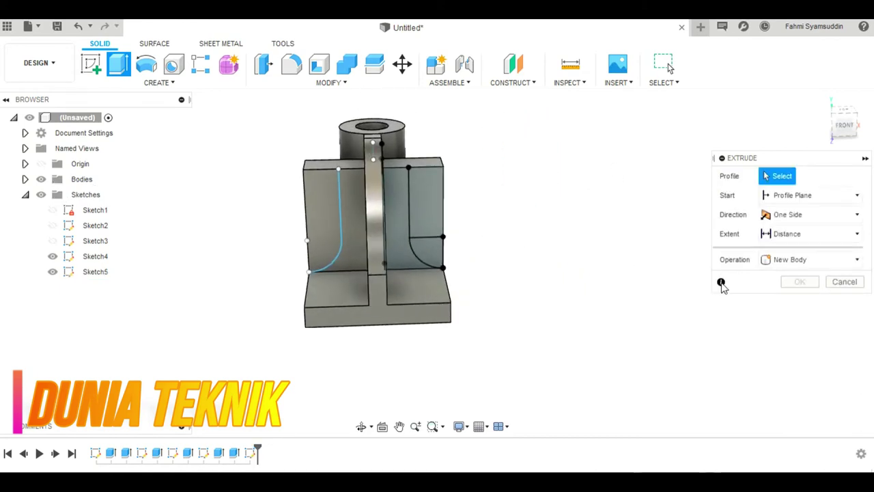
click(844, 282)
- End the spline and draw a line from the top-left corner to the spline's lower end
click(144, 64)
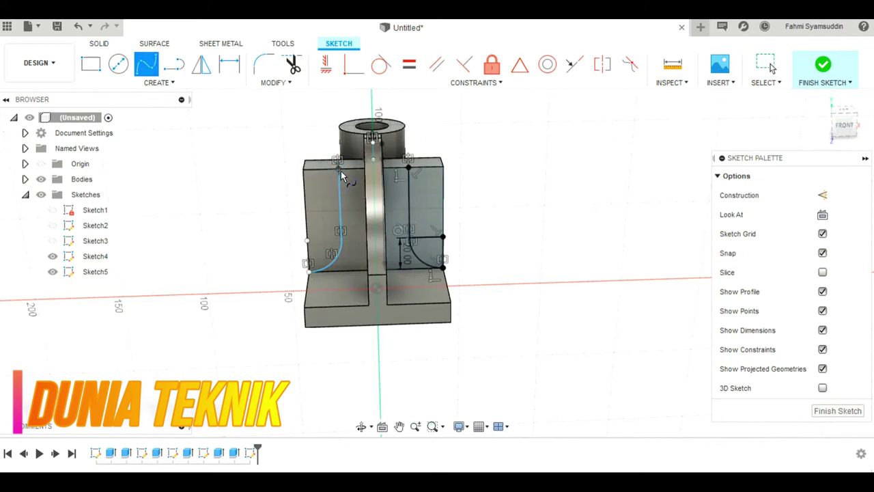
key(Escape)
click(174, 65)
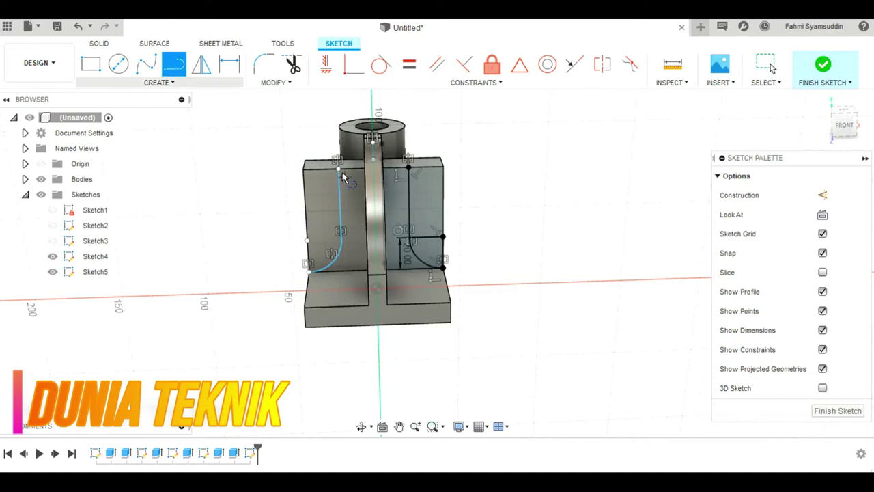
click(305, 170)
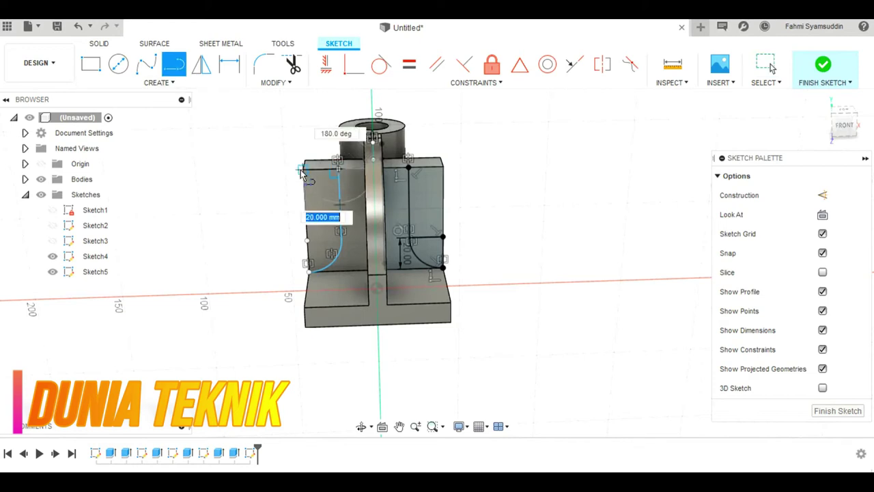
click(308, 264)
key(Escape)
- Cut the left and two right curved Sketch5 profiles -30 mm into the body
click(99, 44)
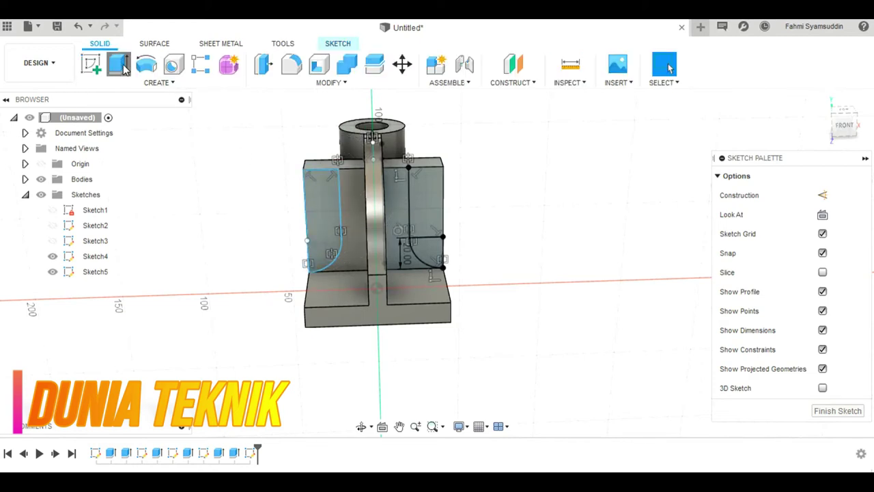
click(118, 65)
click(326, 212)
click(421, 200)
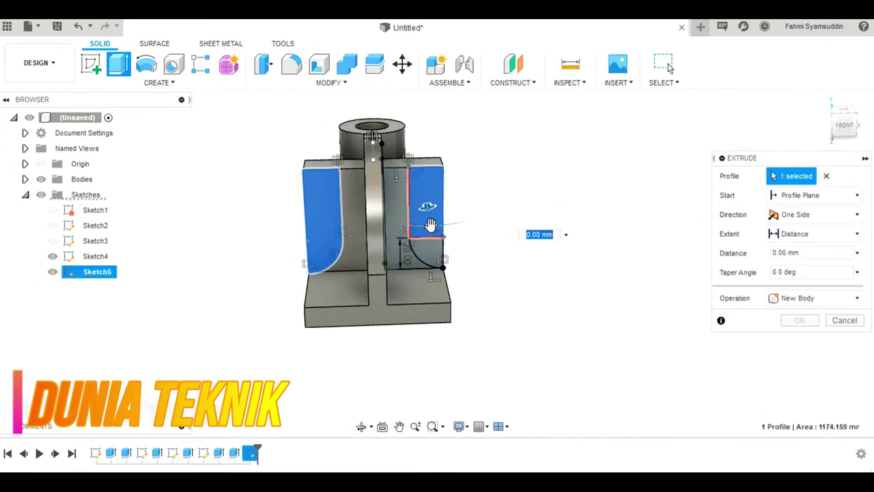
click(428, 247)
text(-30)
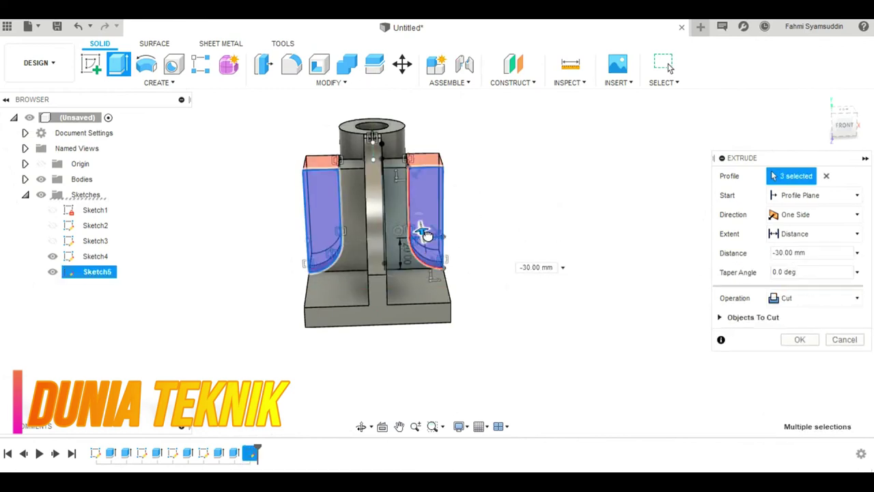
click(841, 125)
click(824, 134)
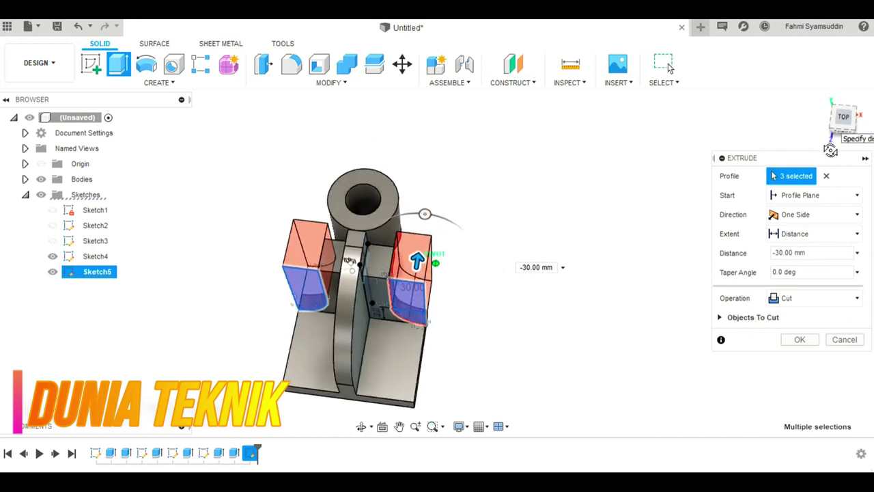
click(803, 339)
mouse_move(434, 262)
shift+middle_down()
mouse_move(382, 287)
mouse_move(305, 149)
shift+middle_up()
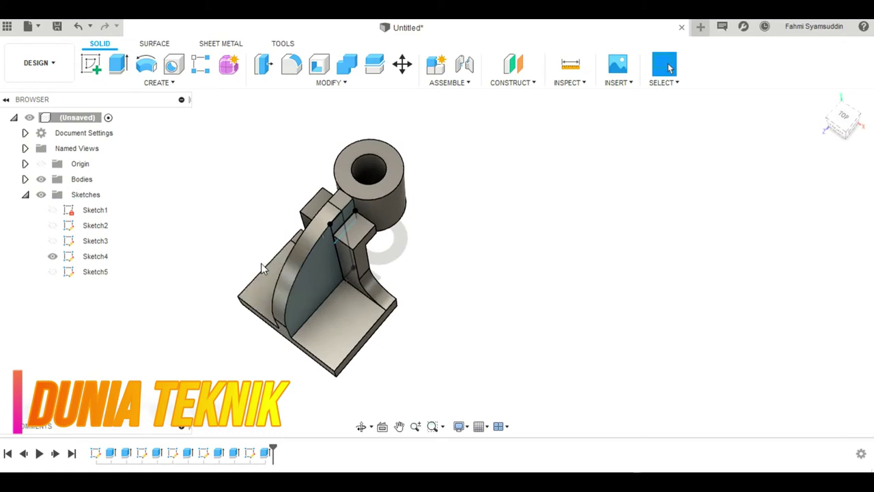
- Start Sketch6 on the arm's top face with a 10 × 20 mm rectangle beside the boss
click(91, 63)
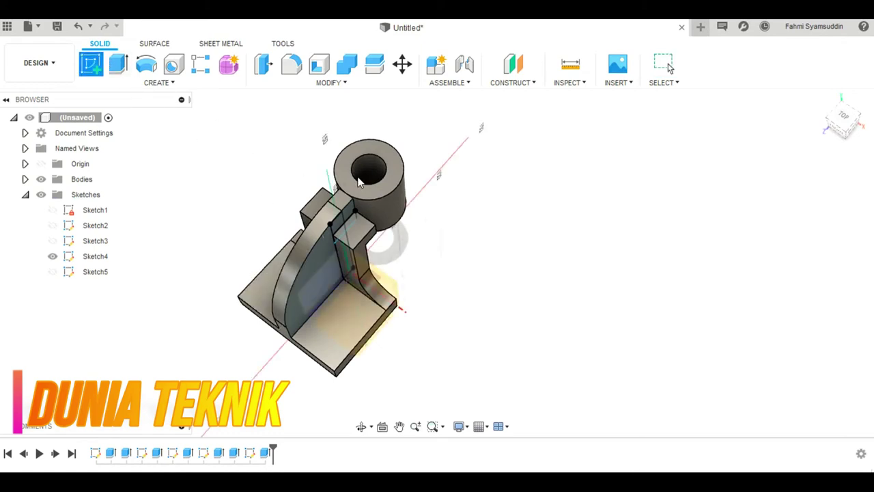
click(364, 228)
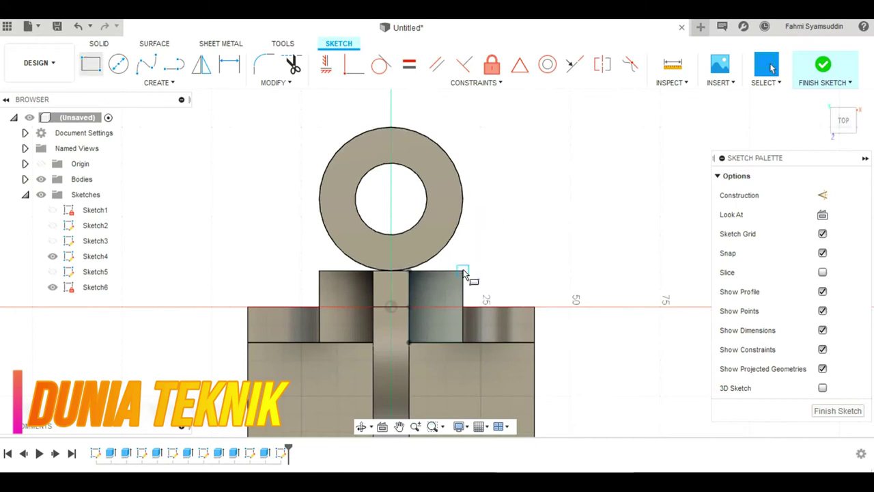
key(r)
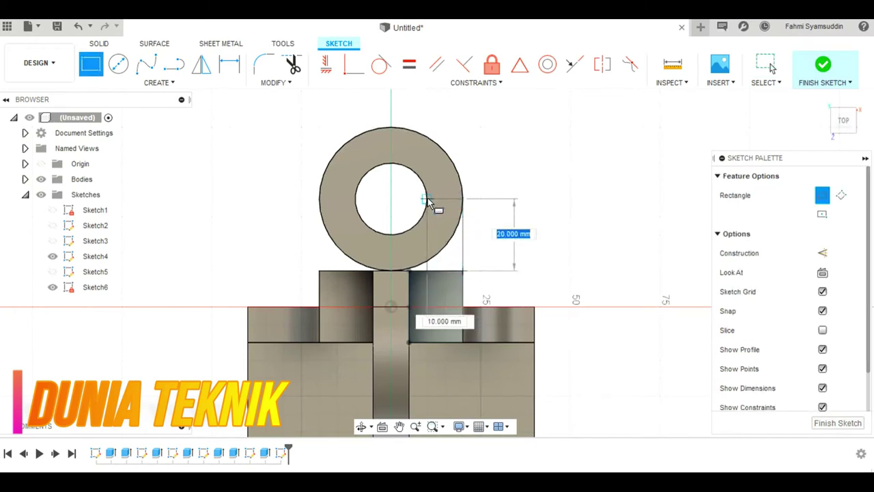
click(427, 200)
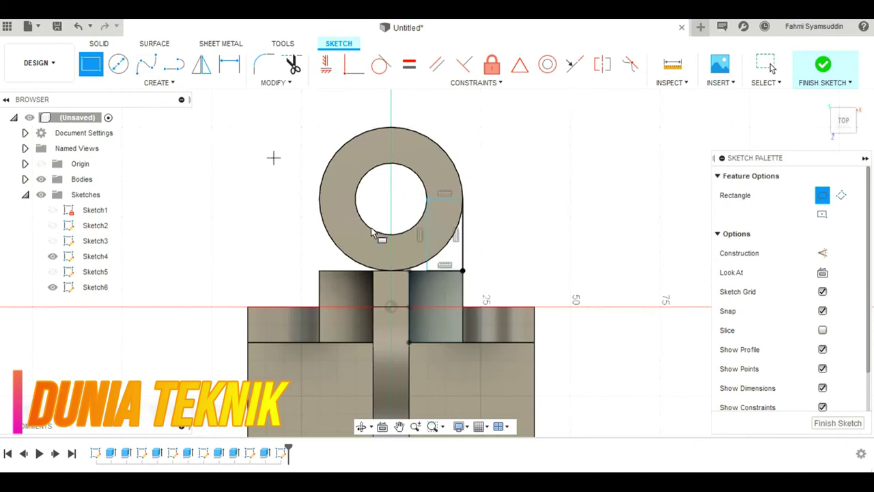
key(l)
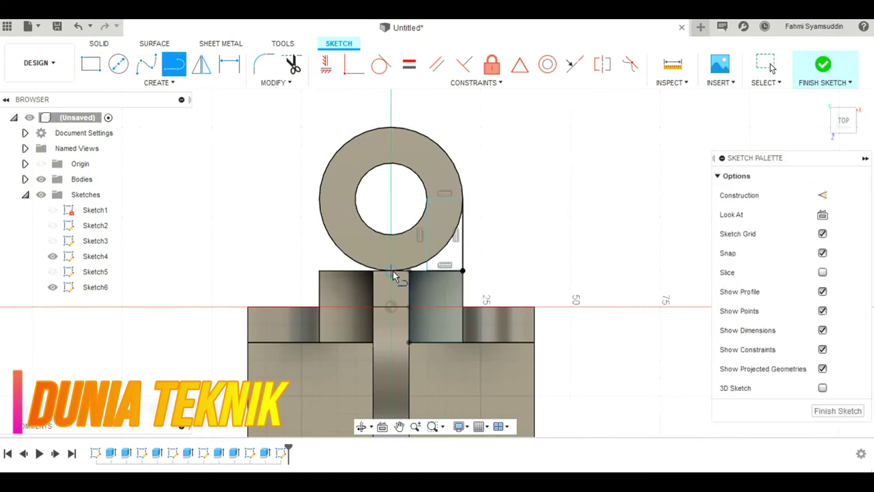
click(393, 274)
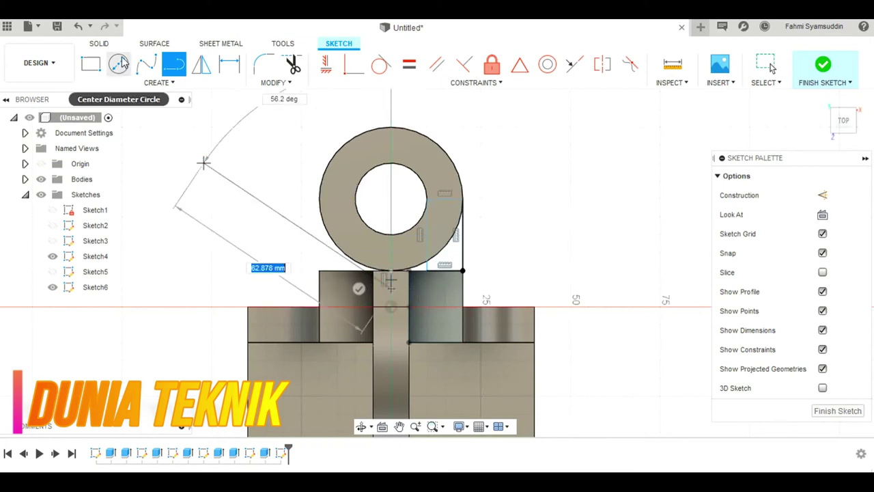
- Draw the arc meeting the boss using the three-point arc tool
click(158, 82)
mouse_move(98, 140)
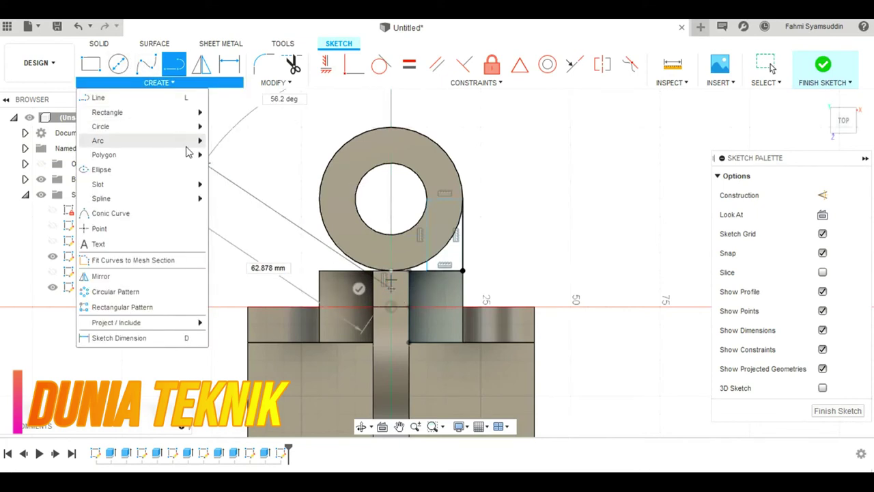
click(236, 141)
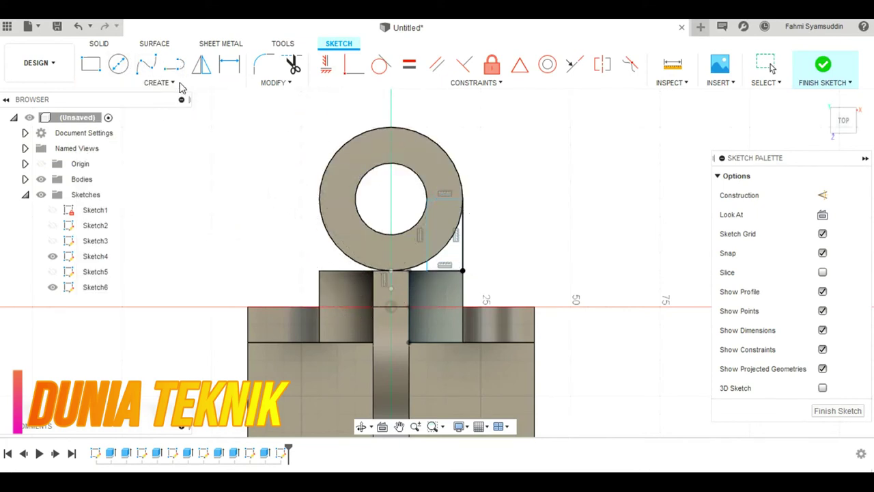
click(163, 82)
click(235, 156)
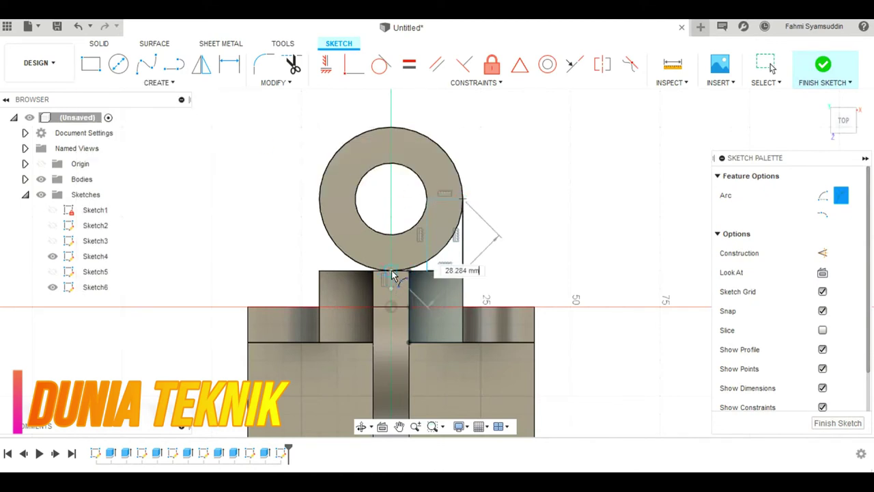
scroll(391, 277, up, 2)
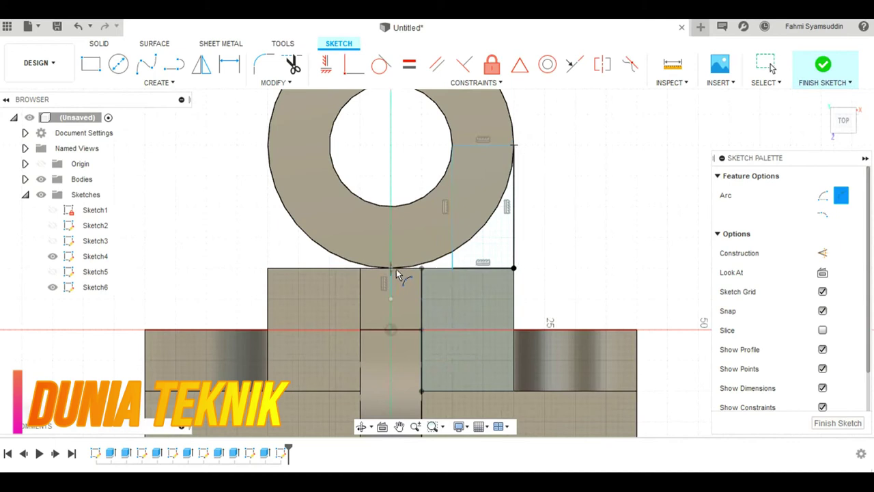
click(99, 43)
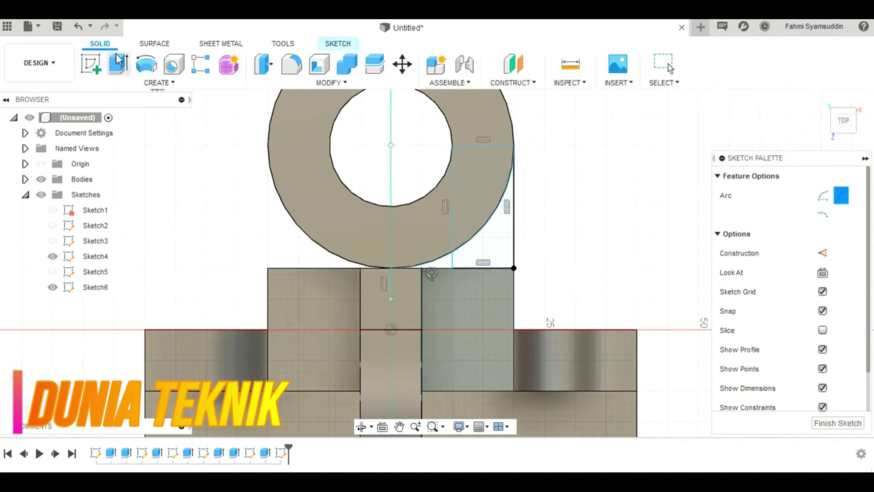
click(325, 45)
- Mirror the 20 mm line, bottom line and arc about the vertical centre line and finish the sketch
click(231, 64)
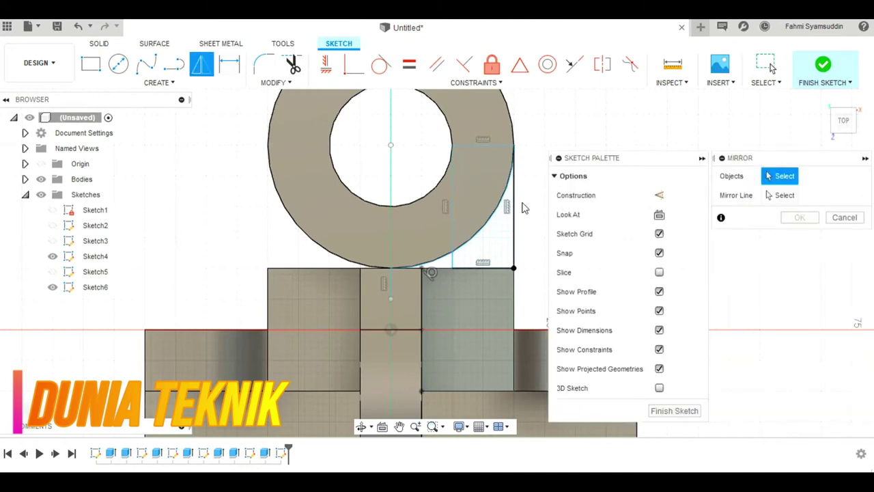
click(509, 218)
click(443, 269)
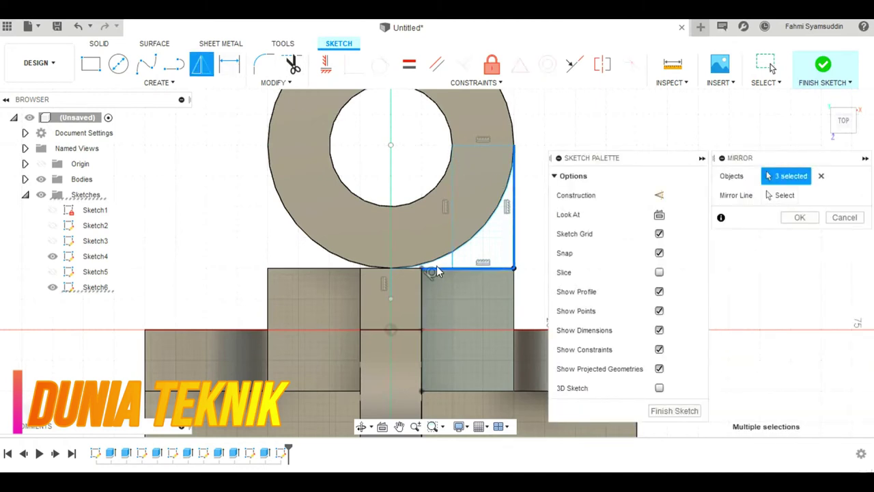
click(414, 267)
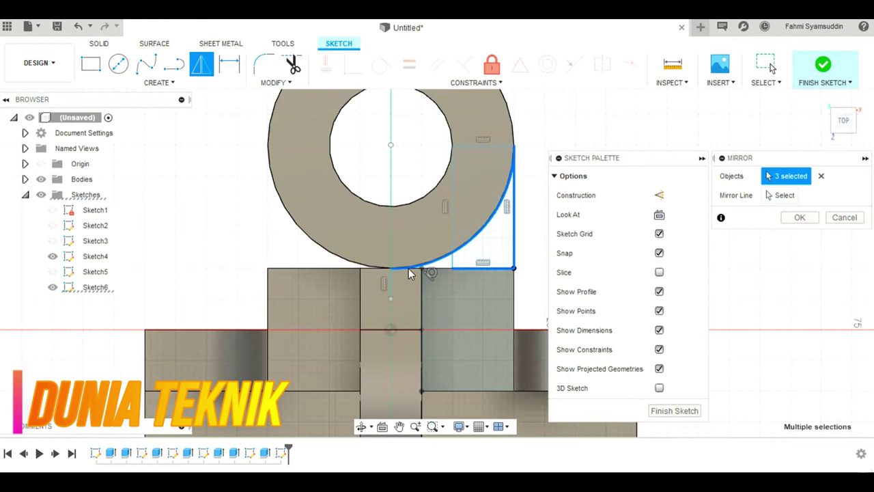
scroll(413, 269, up, 2)
scroll(430, 270, up, 2)
scroll(435, 271, down, 2)
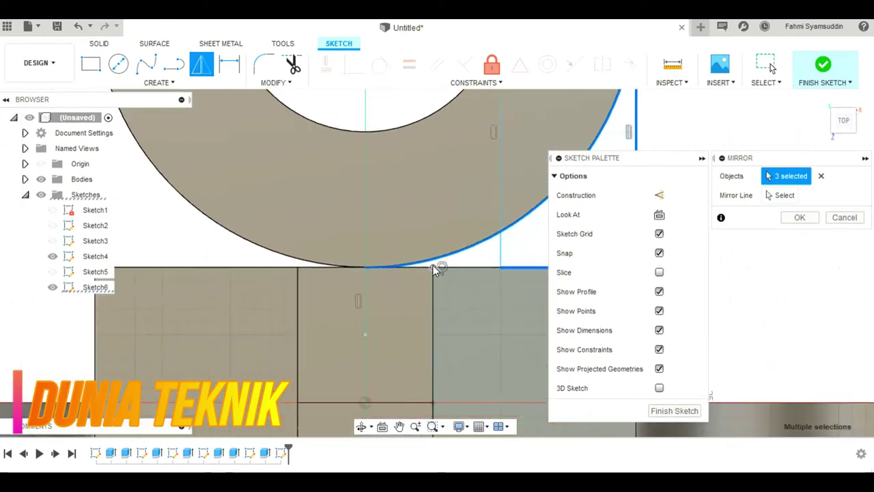
scroll(435, 270, down, 2)
click(779, 194)
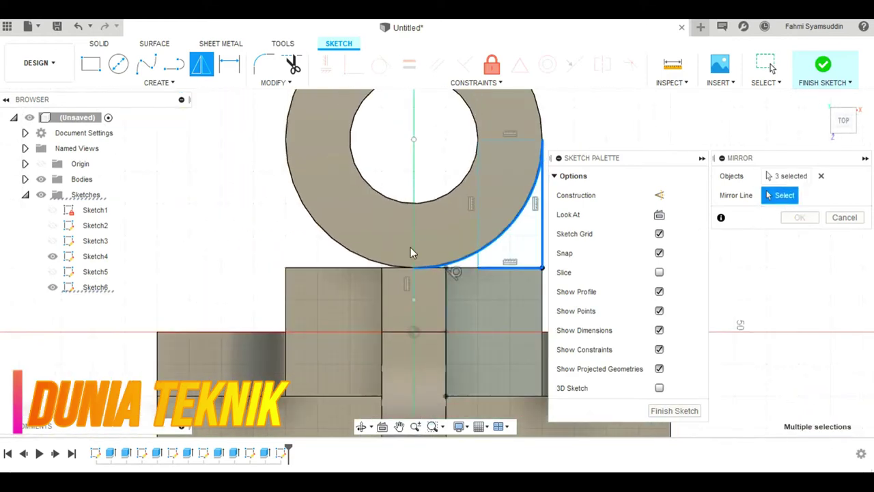
click(413, 286)
click(798, 217)
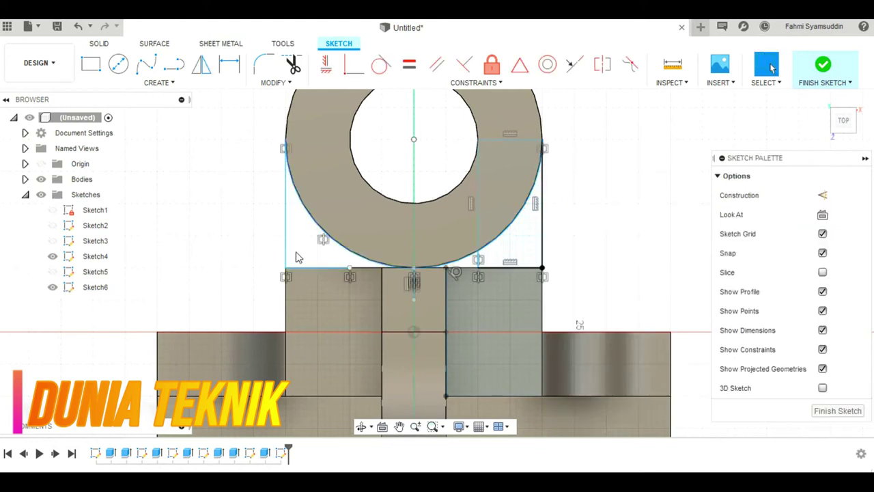
click(174, 64)
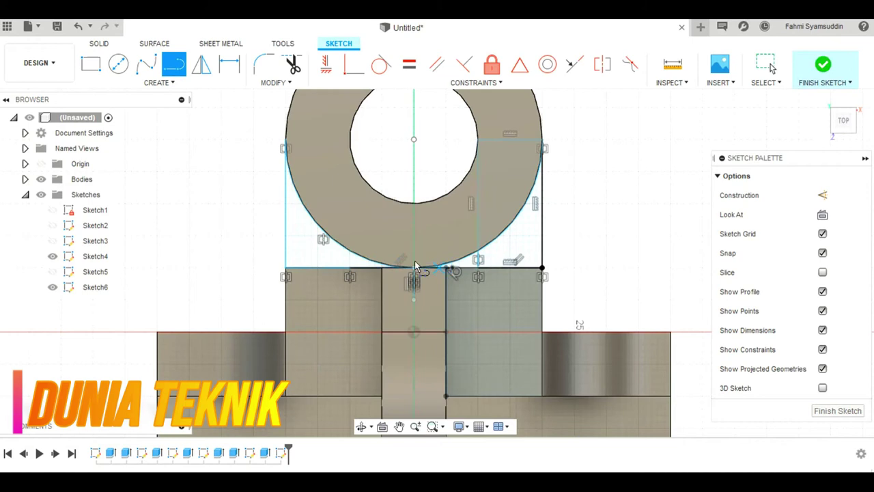
click(99, 43)
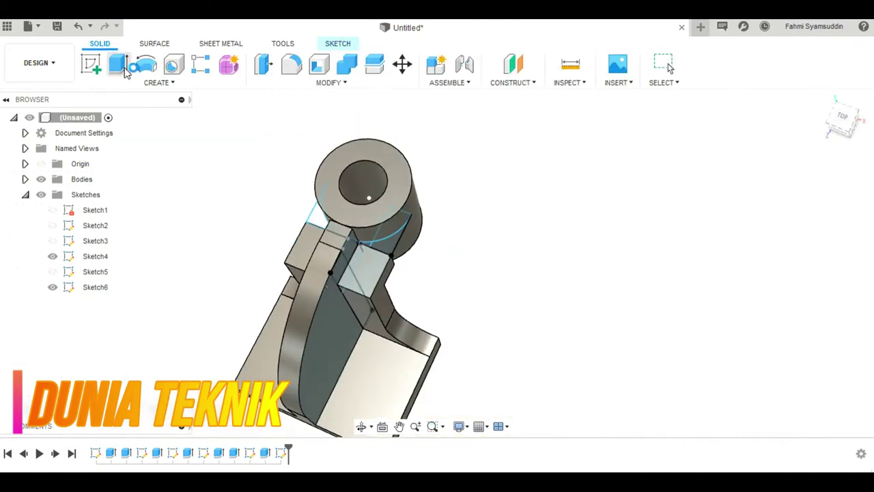
- Select the sliver, second and left Sketch6 profiles for extrusion
key(e)
scroll(394, 211, up, 2)
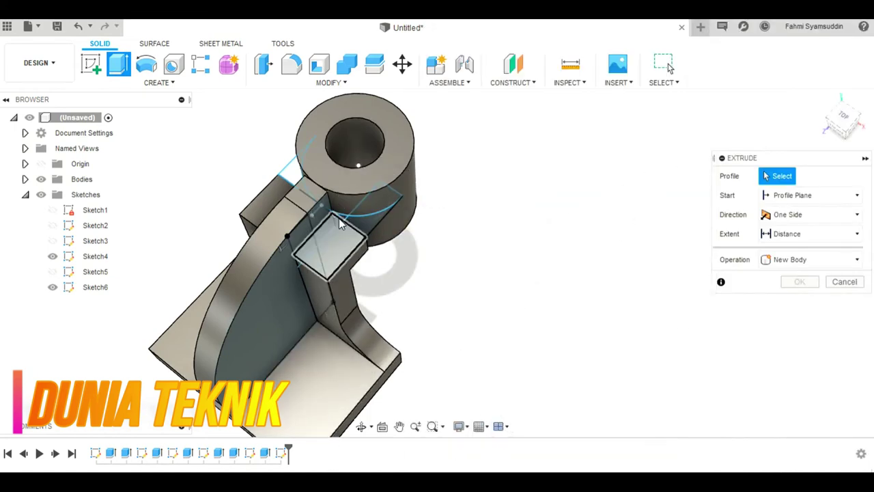
scroll(339, 217, up, 2)
scroll(340, 217, up, 3)
click(342, 215)
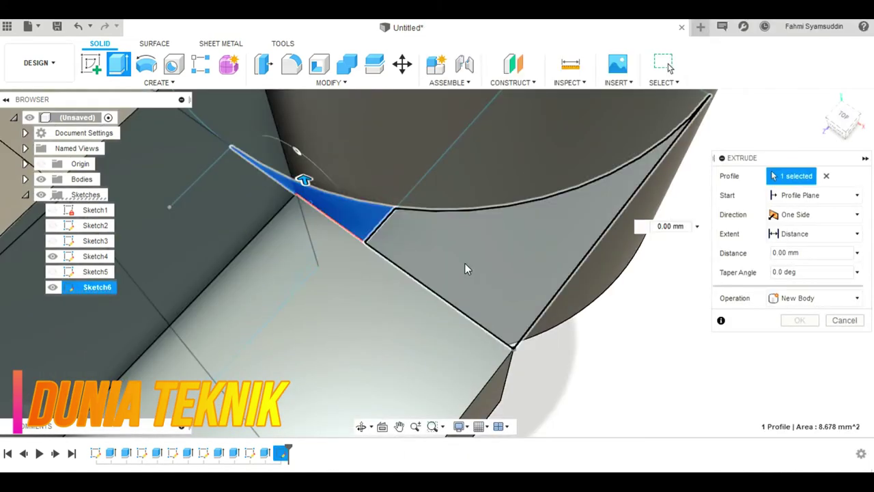
click(465, 264)
scroll(252, 210, down, 3)
scroll(203, 191, down, 2)
mouse_move(641, 86)
shift+middle_down()
mouse_move(544, 340)
mouse_move(403, 172)
shift+middle_up()
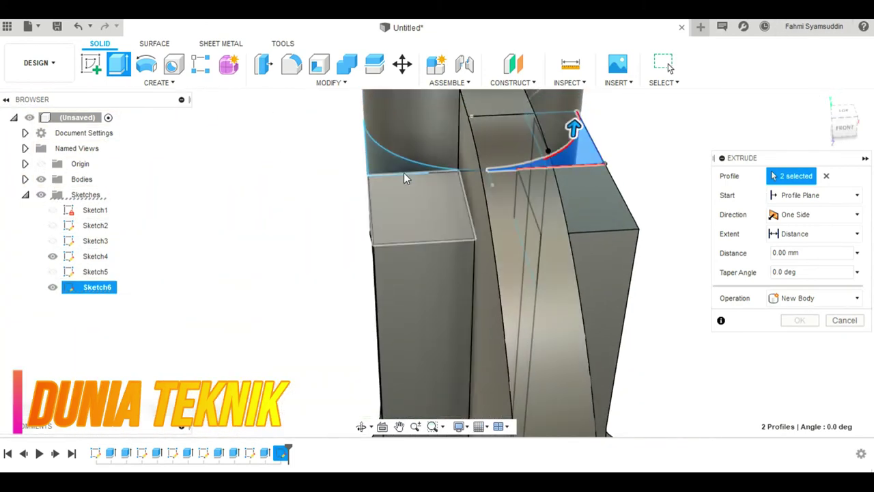
click(396, 163)
- Extrude the three profiles 15 mm as a new body, entering 5 in the taper field
drag(400, 142, 410, 170)
text(-15)
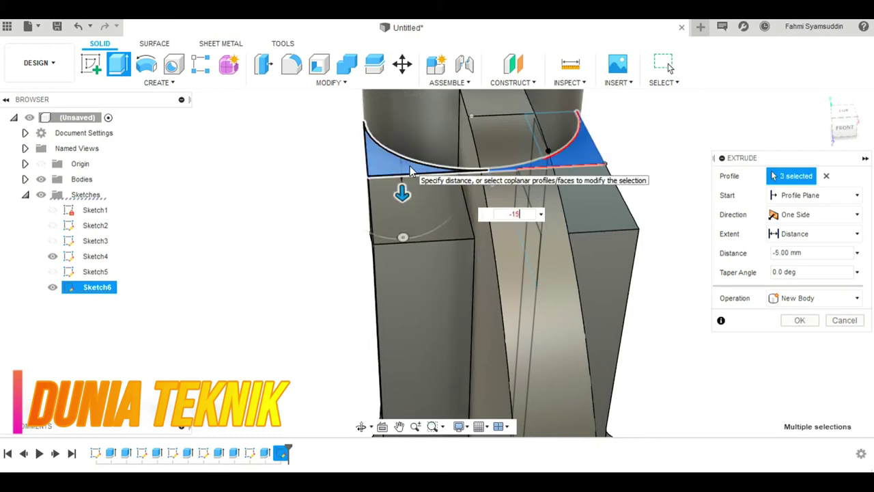
key(Return)
mouse_move(403, 240)
shift+middle_down()
mouse_move(276, 244)
mouse_move(254, 184)
shift+middle_up()
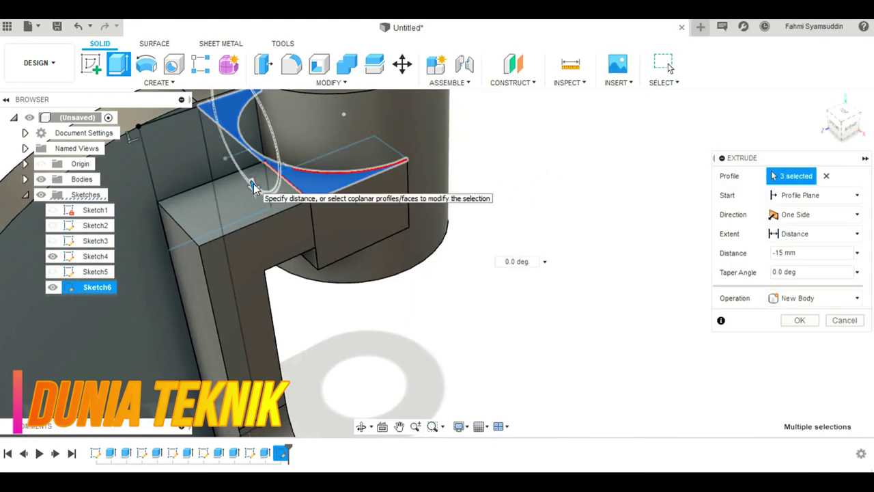
click(254, 183)
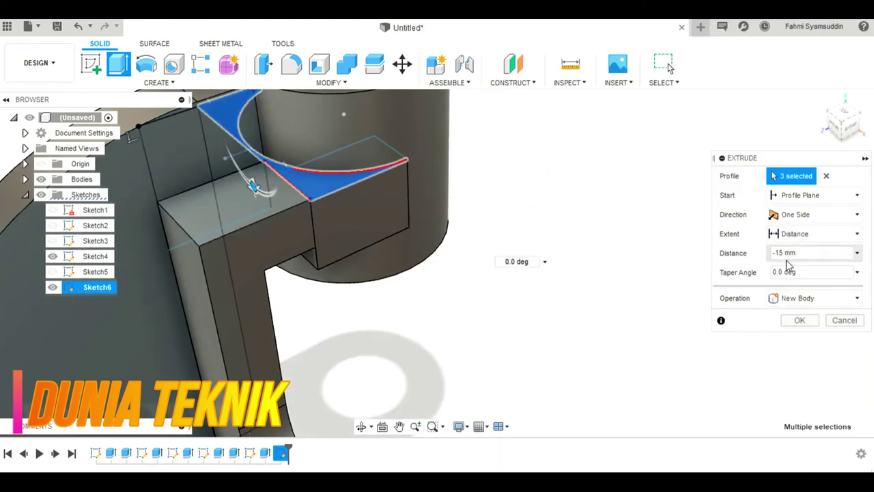
text(-105)
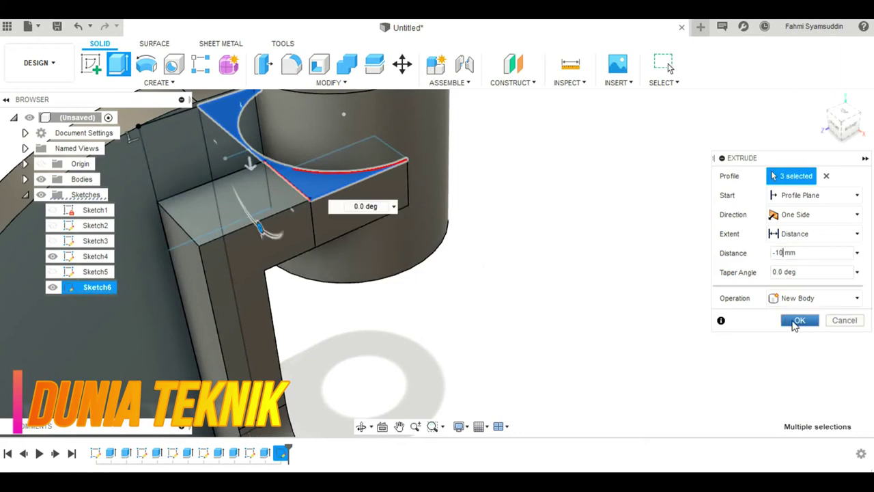
click(797, 321)
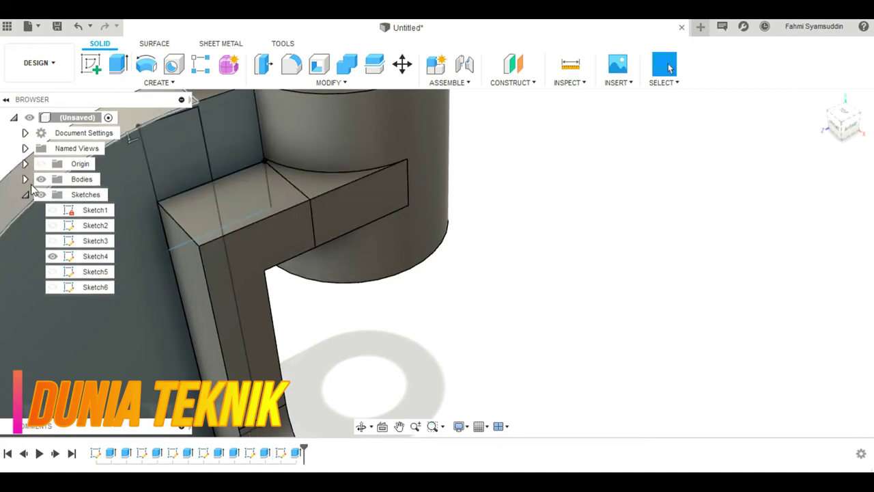
click(24, 179)
- Select Body1 and Body3 and join them with Combine into one body
click(93, 209)
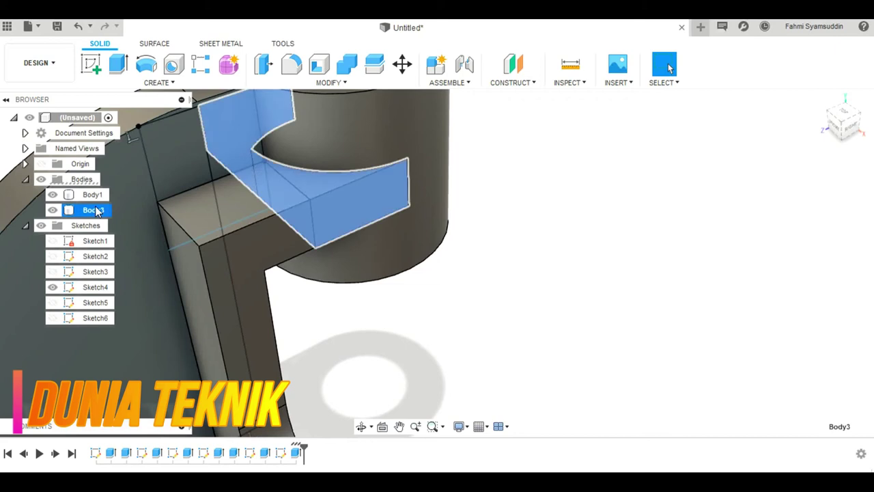
click(646, 359)
drag(397, 316, 269, 193)
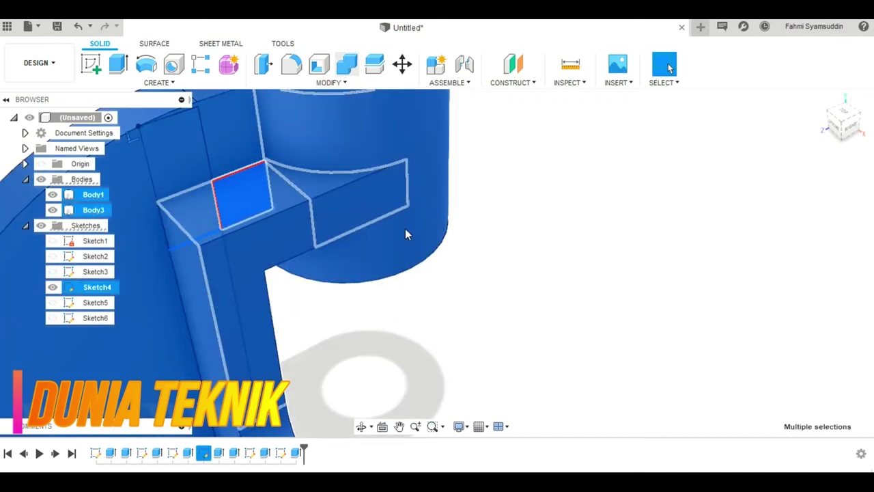
click(798, 275)
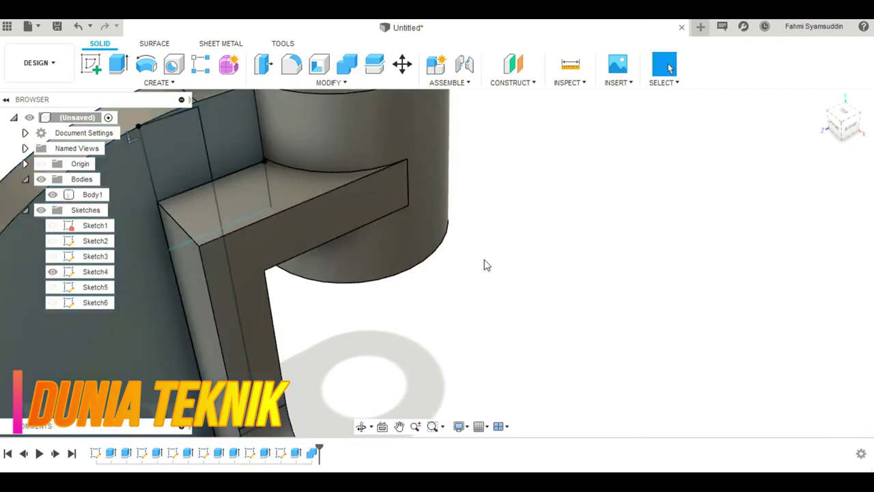
- Collapse the Bodies and Sketches lists in the browser and start a new sketch
click(25, 179)
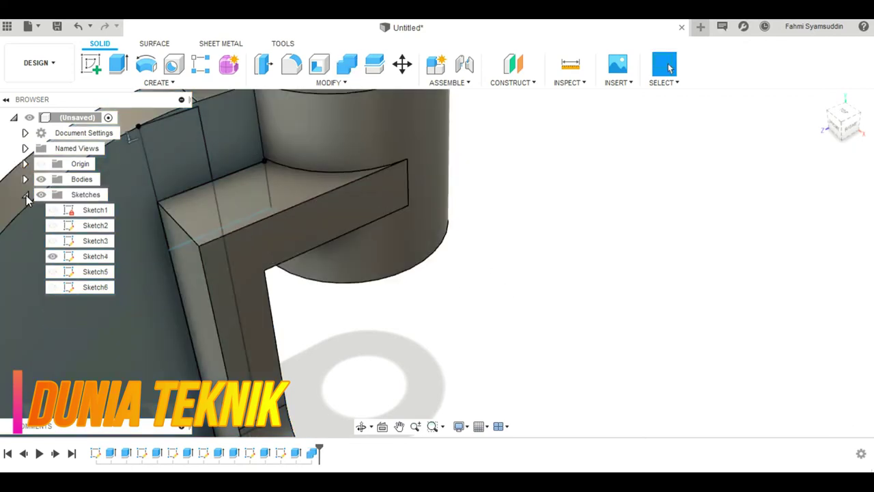
click(25, 195)
scroll(398, 288, down, 3)
scroll(398, 288, down, 3)
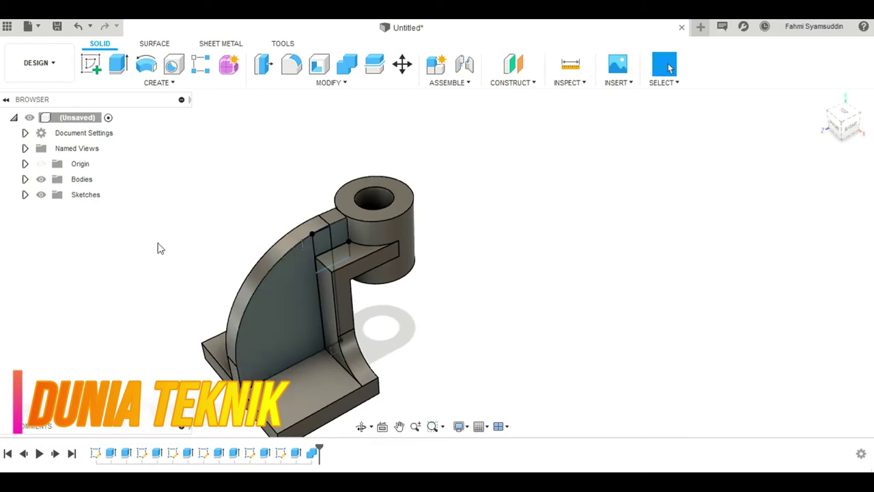
click(91, 63)
- Place the new sketch on the bracket's side face and close the reference drawing
click(365, 279)
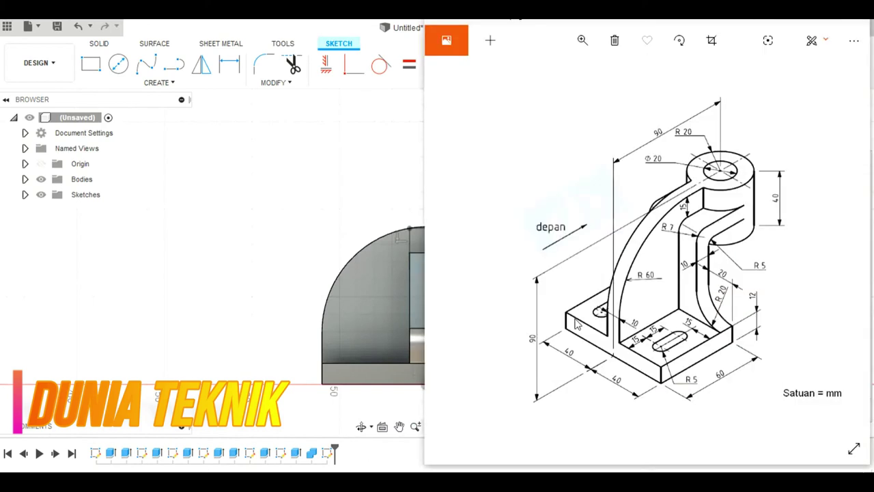
click(377, 231)
scroll(273, 212, up, 3)
scroll(297, 241, up, 3)
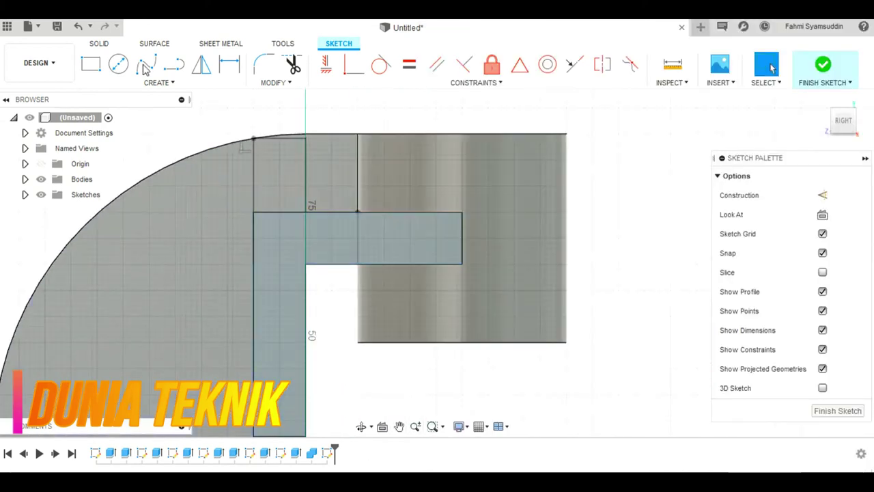
click(166, 52)
click(174, 64)
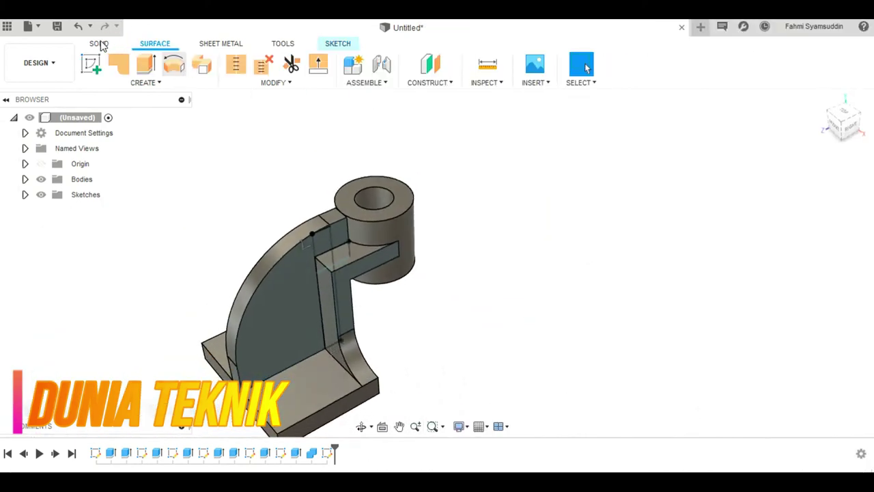
click(79, 27)
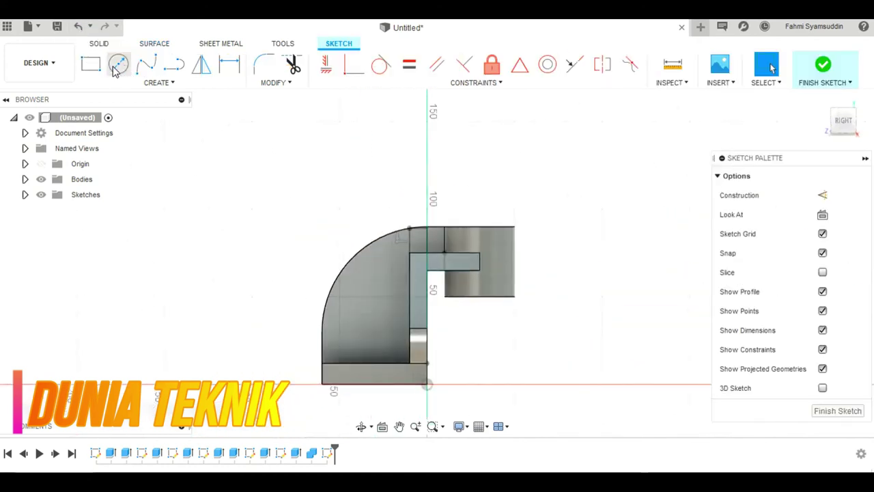
- Draw two 7 mm lines from the arm's inner corner
click(176, 65)
scroll(408, 252, up, 3)
scroll(331, 225, up, 2)
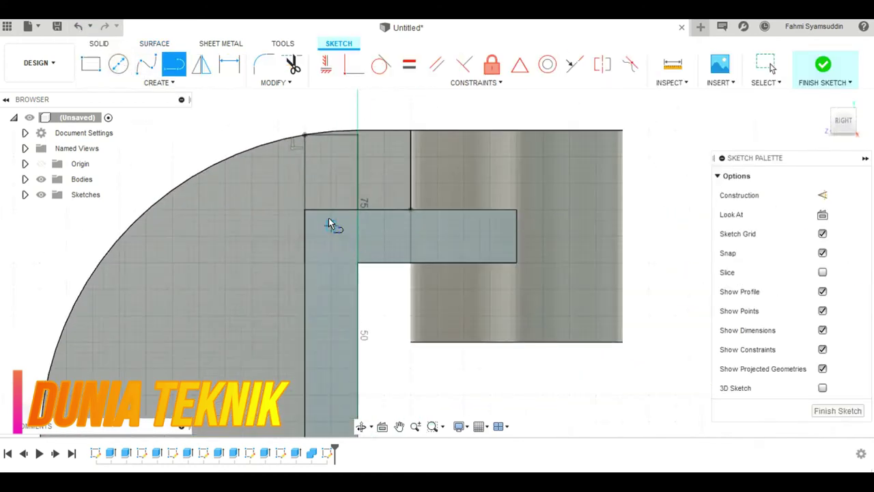
click(308, 213)
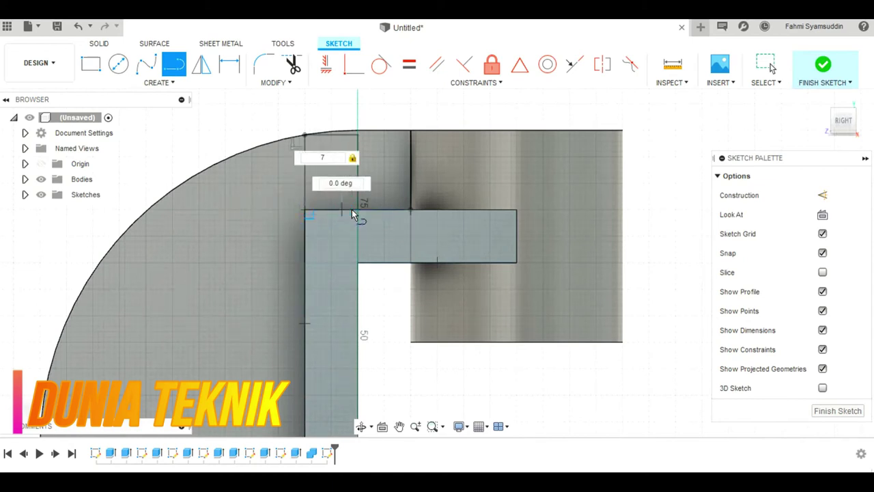
key(Return)
click(306, 213)
text(7)
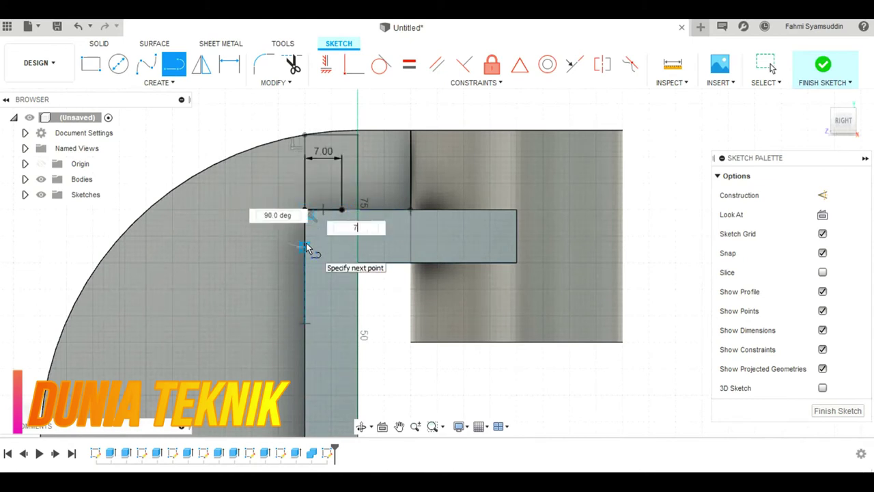
key(Return)
- Add a three-point arc rounding the corner between the two lines
click(170, 82)
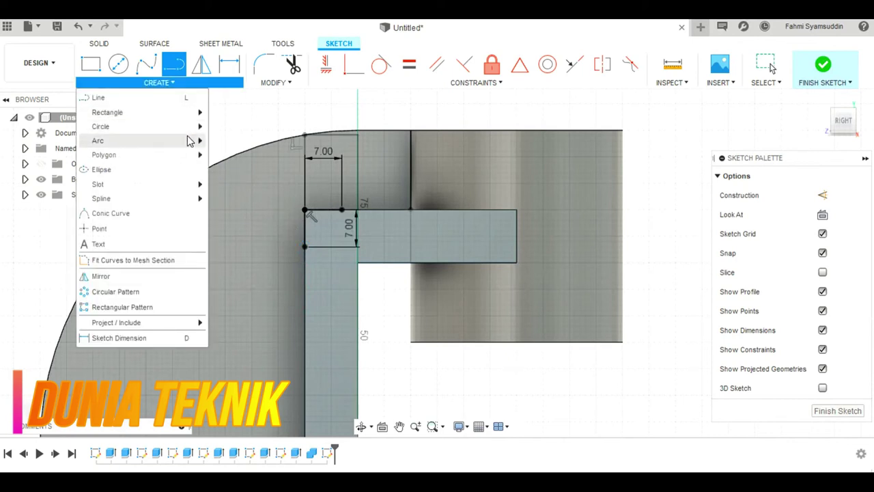
click(226, 144)
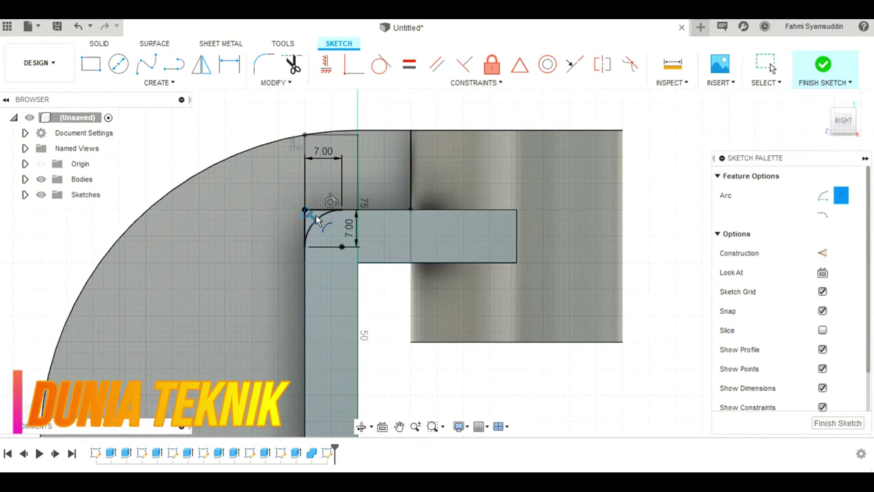
key(Escape)
click(99, 44)
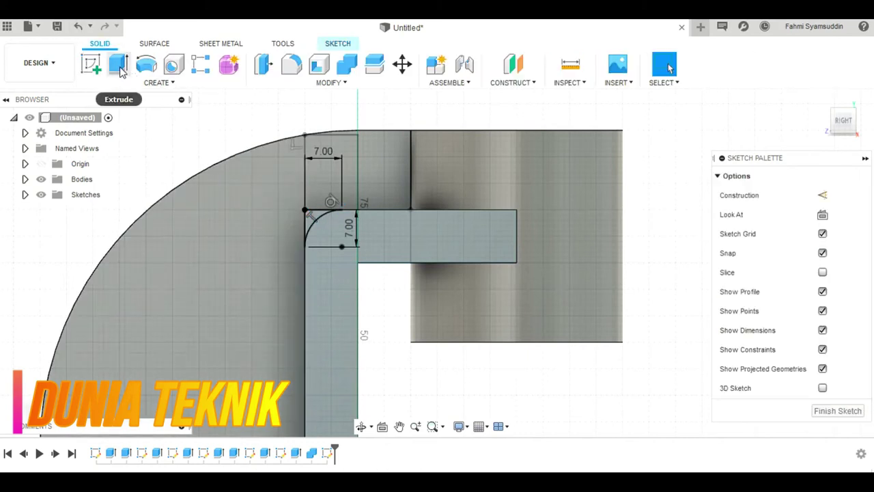
- Extrude the small corner profile as a -15 mm cut into the part
click(120, 71)
scroll(338, 266, up, 3)
scroll(345, 256, up, 3)
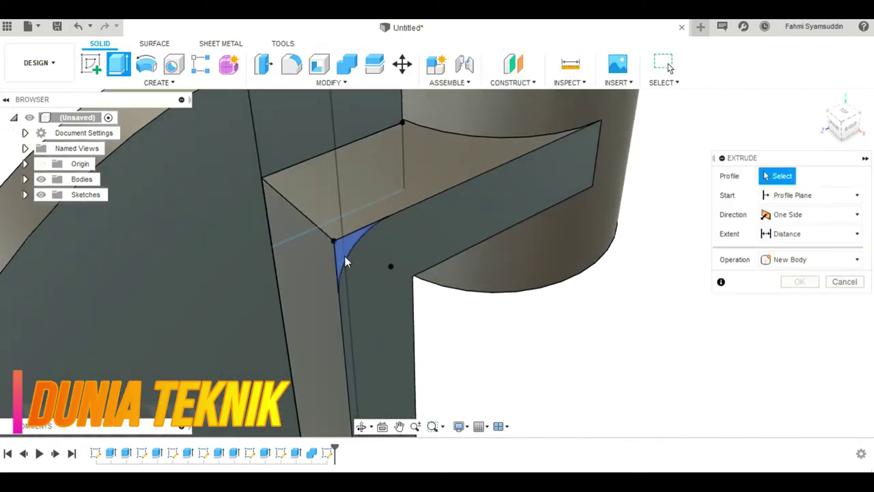
click(344, 256)
drag(353, 250, 267, 204)
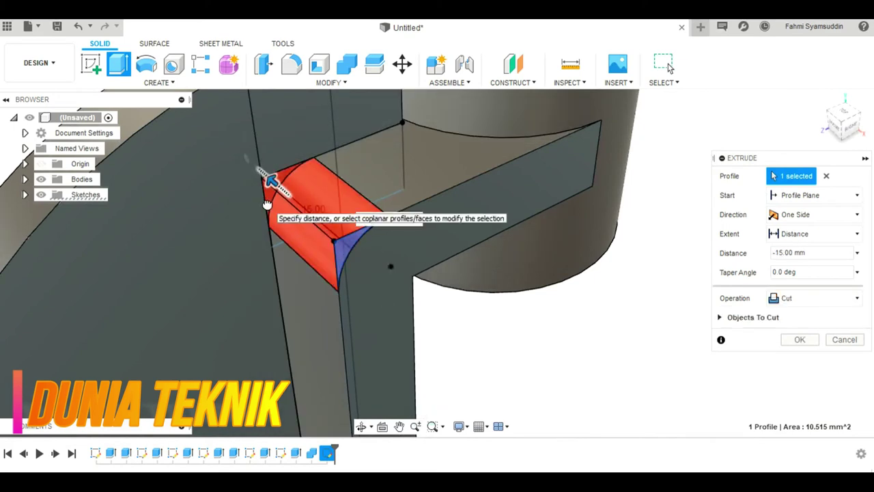
click(800, 340)
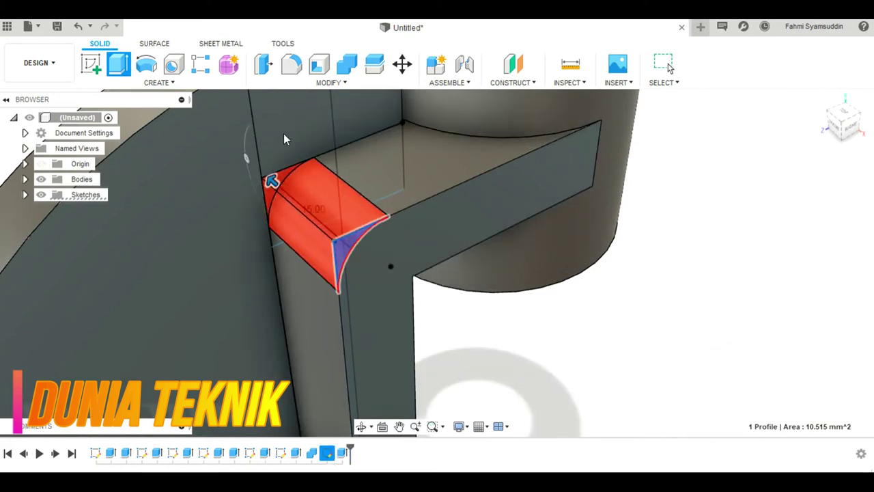
- Make Sketch7 visible again for a second extrusion of the corner profile
click(118, 74)
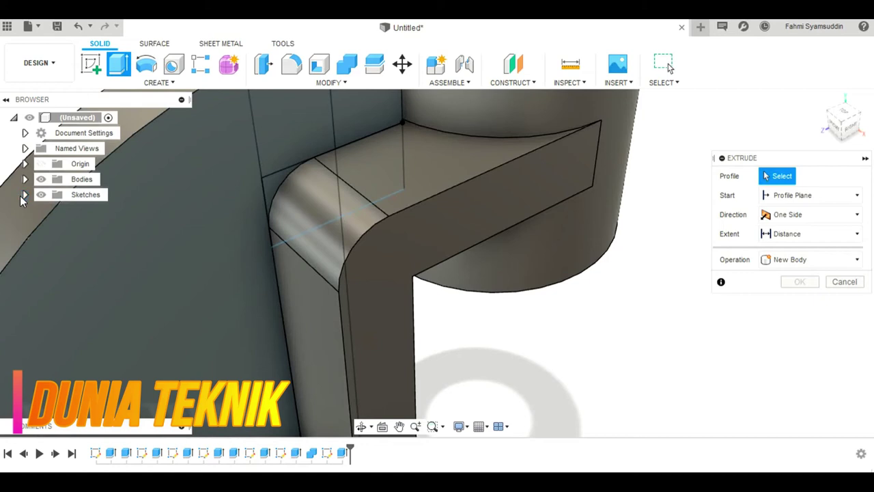
click(24, 194)
click(25, 195)
click(24, 178)
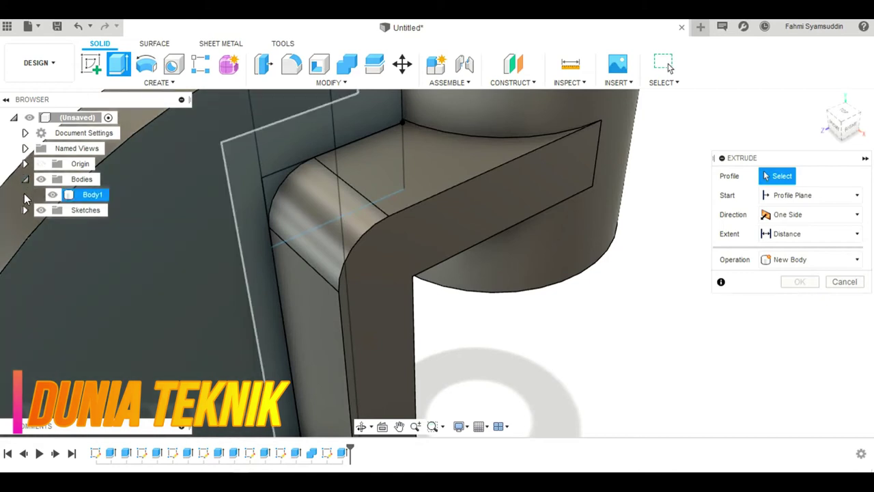
click(25, 198)
click(25, 209)
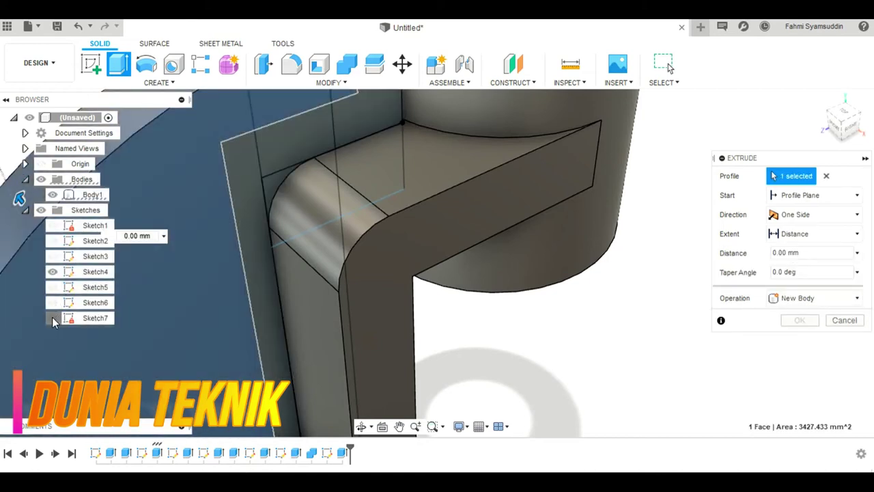
click(52, 317)
click(826, 175)
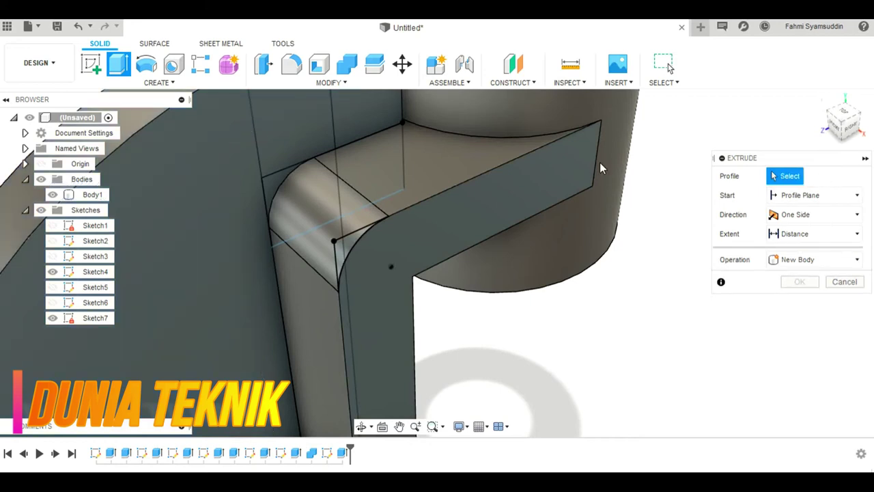
- Cut the corner profile 15 mm starting from the arm's far side face
click(345, 253)
click(805, 244)
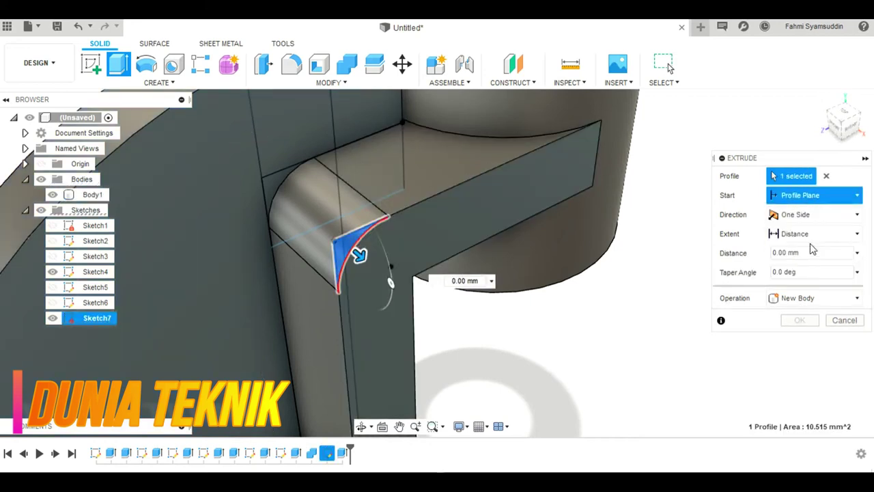
drag(844, 118, 832, 131)
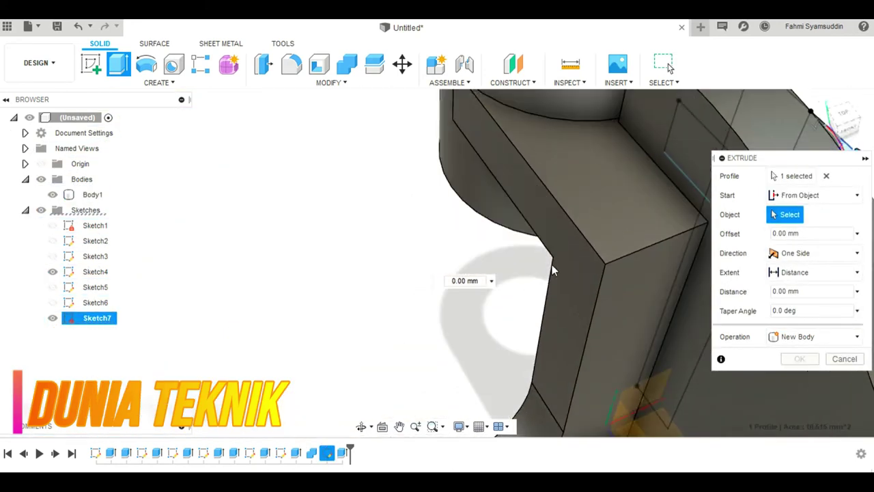
click(604, 256)
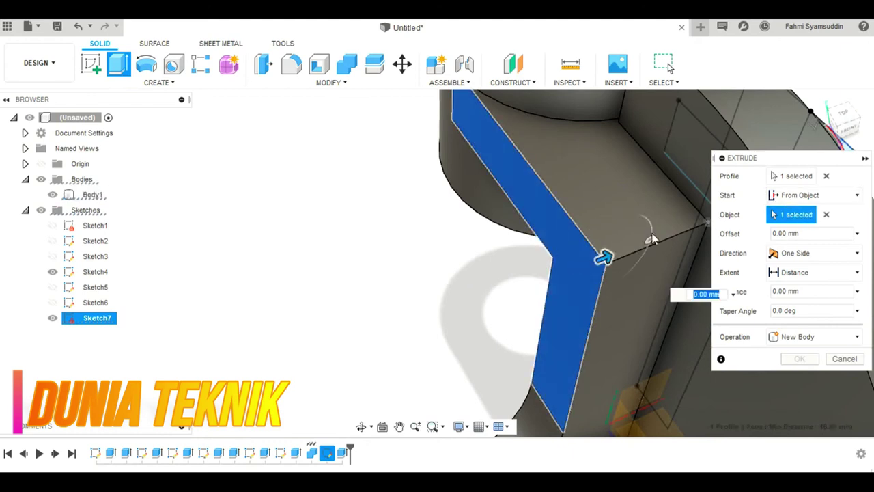
drag(630, 250, 704, 214)
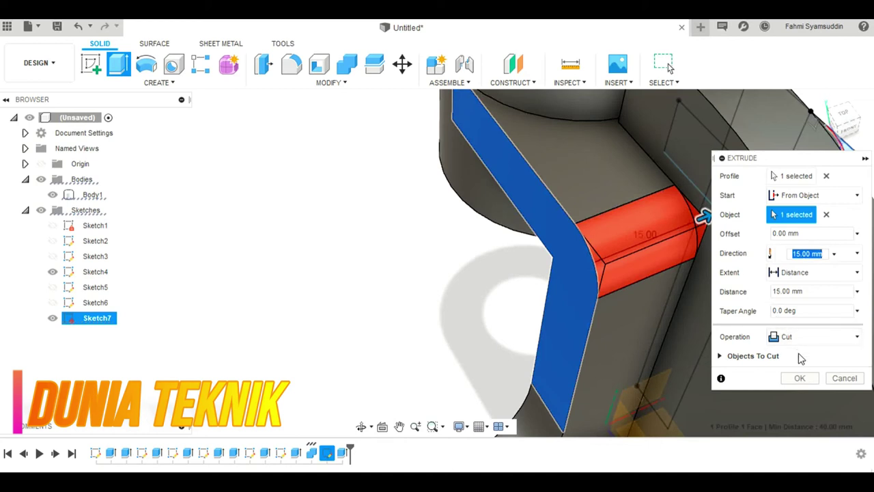
click(800, 379)
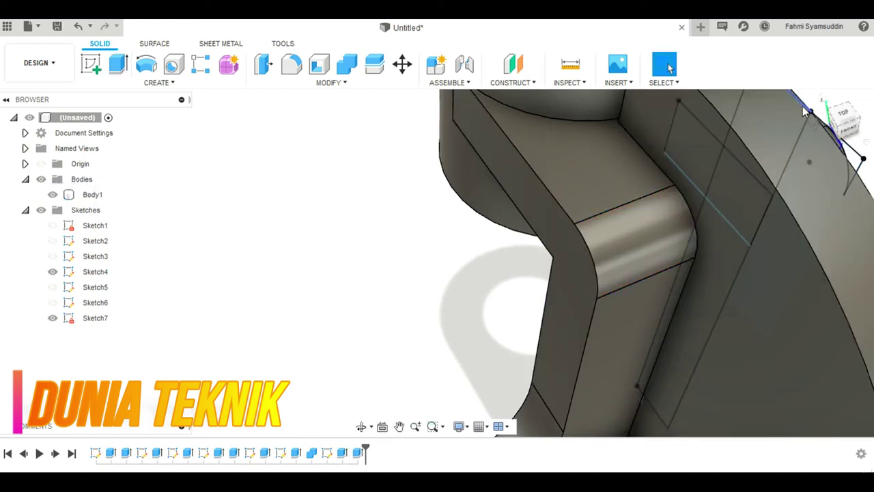
click(823, 99)
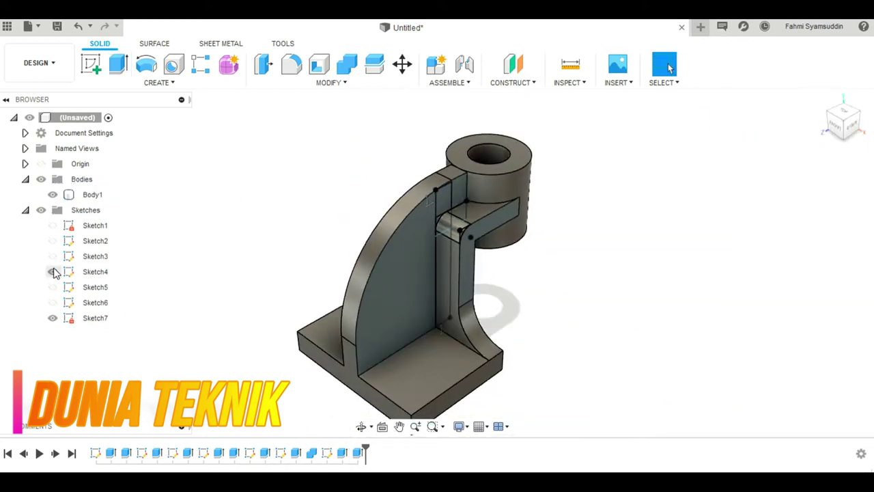
- Hide Sketch7 and start Sketch8 on the base plate's top face
click(53, 317)
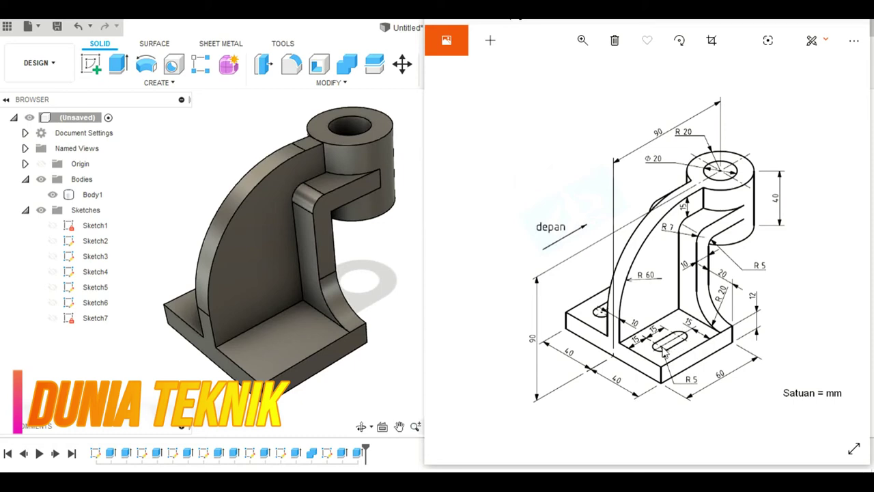
click(92, 65)
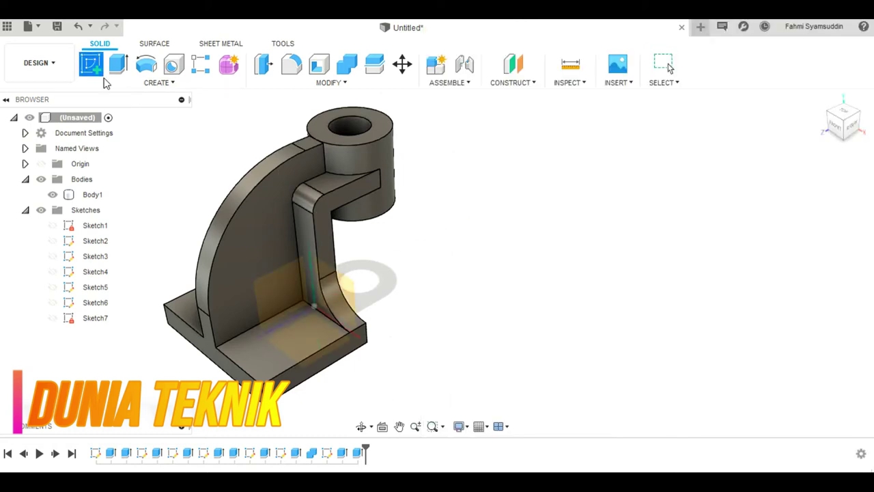
click(257, 352)
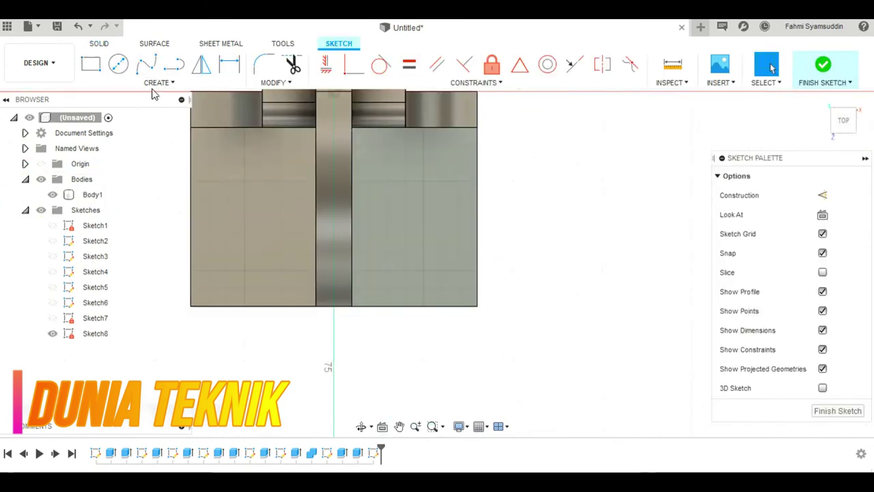
- Check the reference drawing and start the Line tool in Sketch8
click(322, 471)
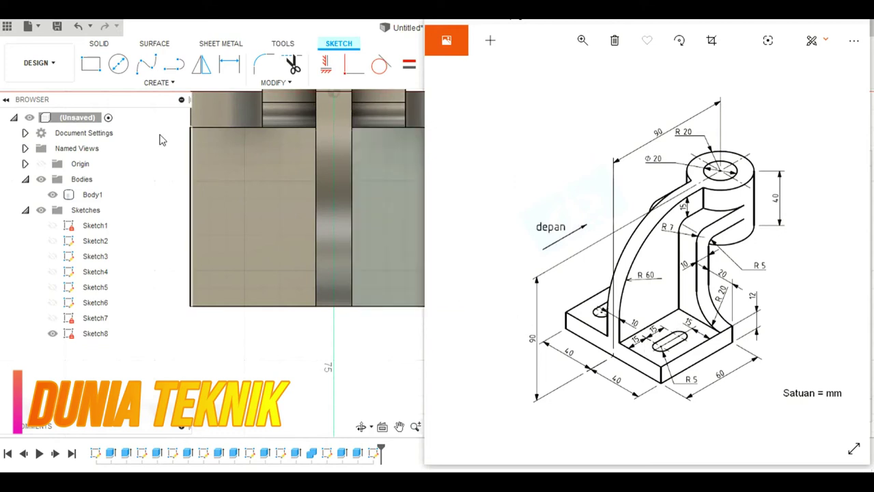
click(174, 64)
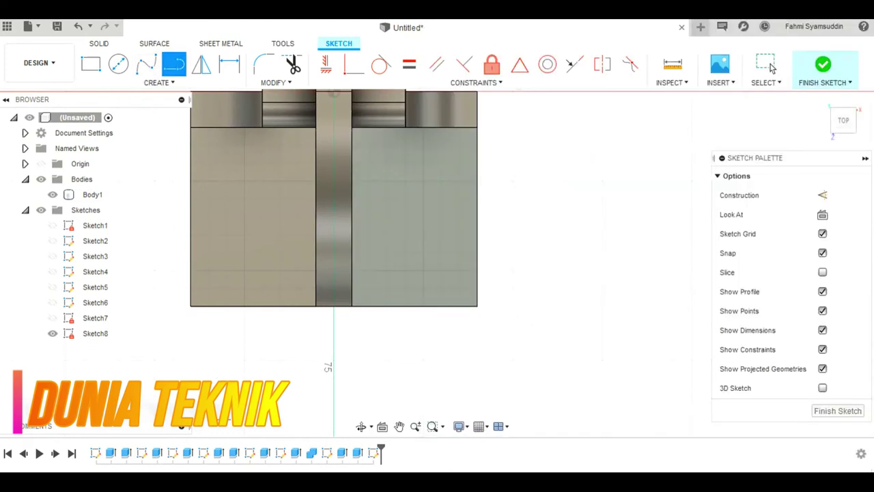
key(alt+Tab)
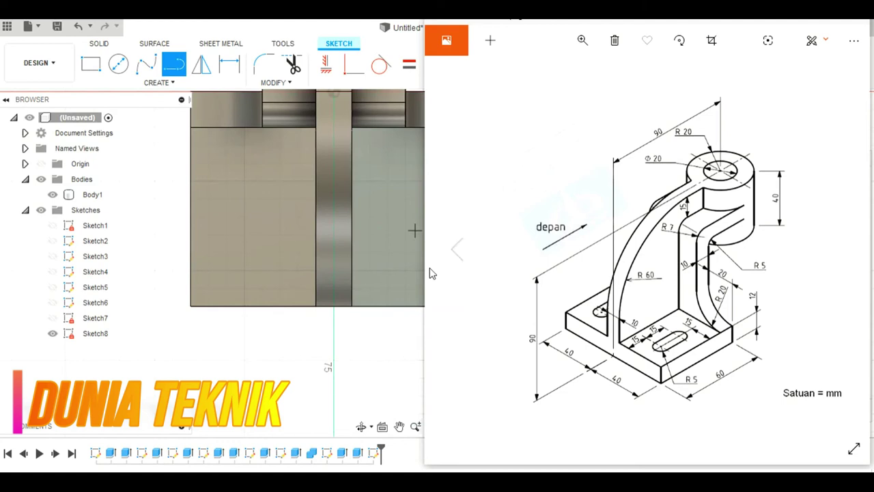
key(alt+Tab)
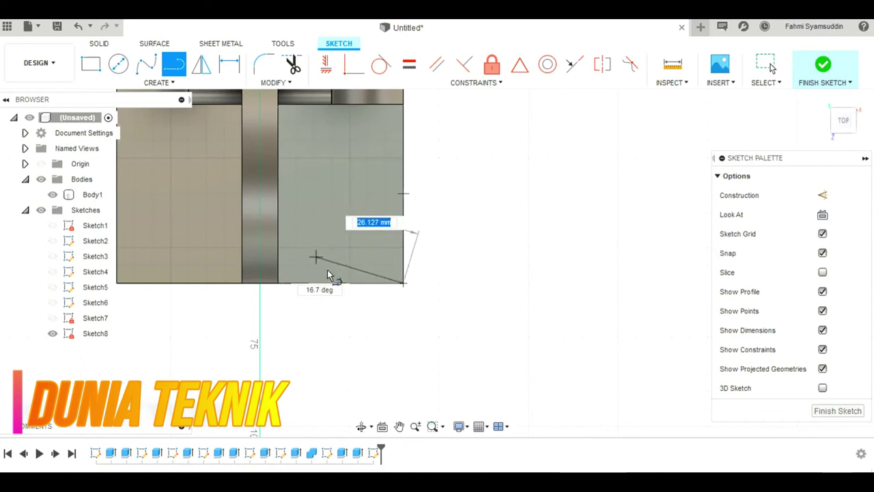
- Draw a 15 mm line along the edge, then two stacked 15 mm vertical lines
text(5)
key(Return)
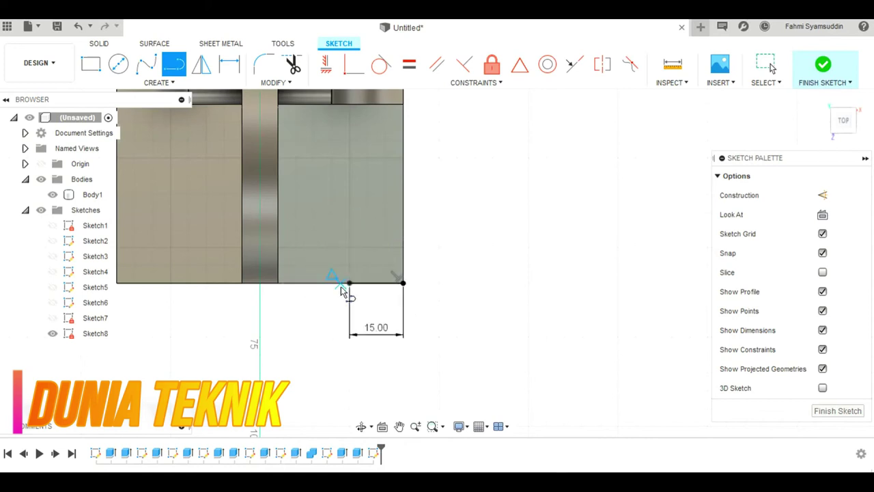
click(350, 285)
text(15)
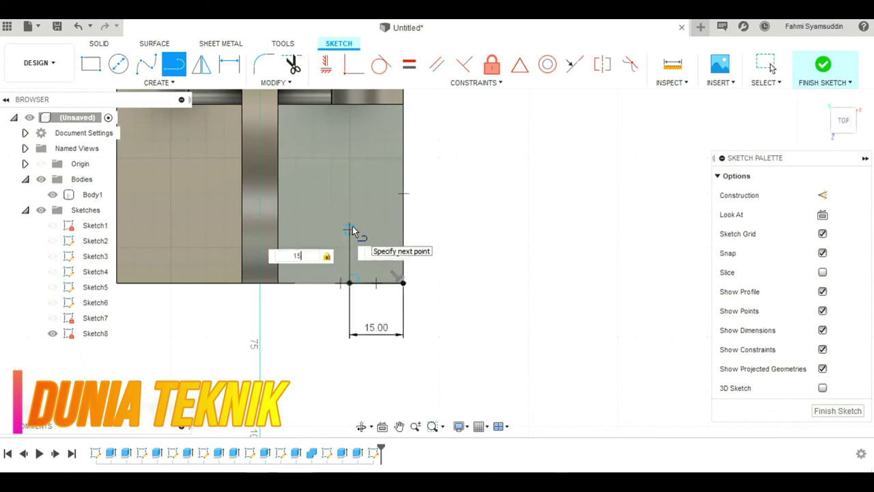
key(Return)
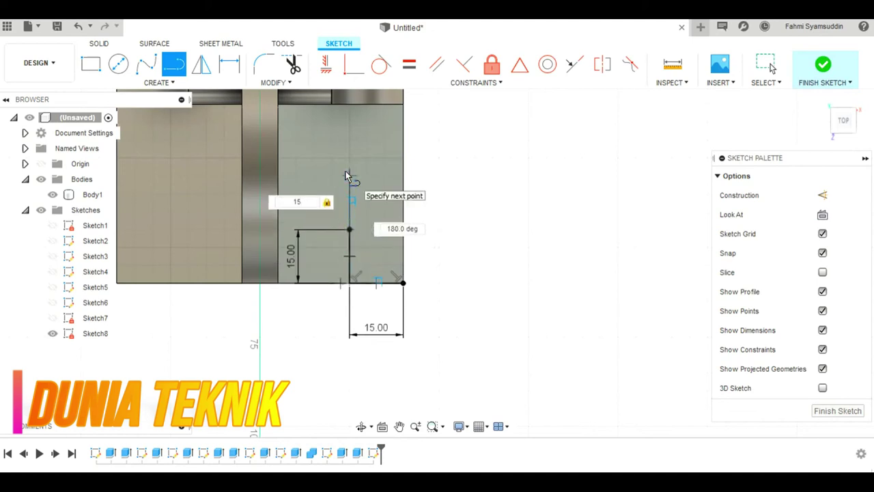
key(Return)
key(Escape)
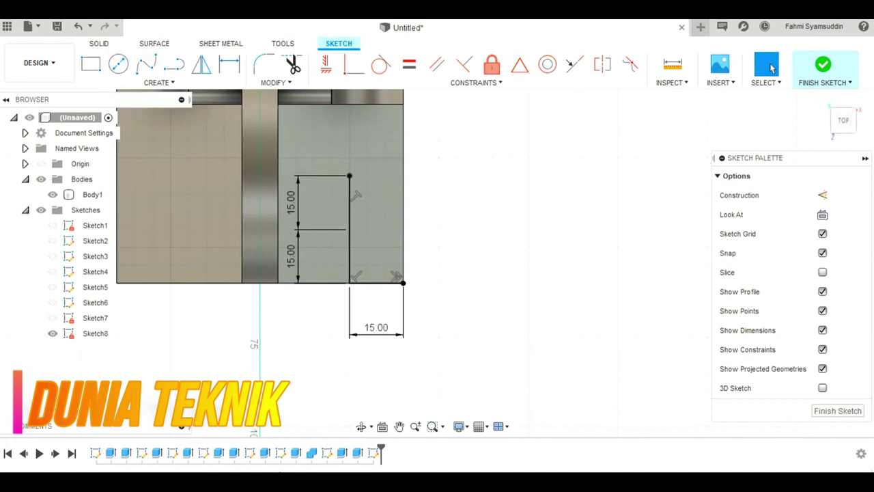
key(alt+Tab)
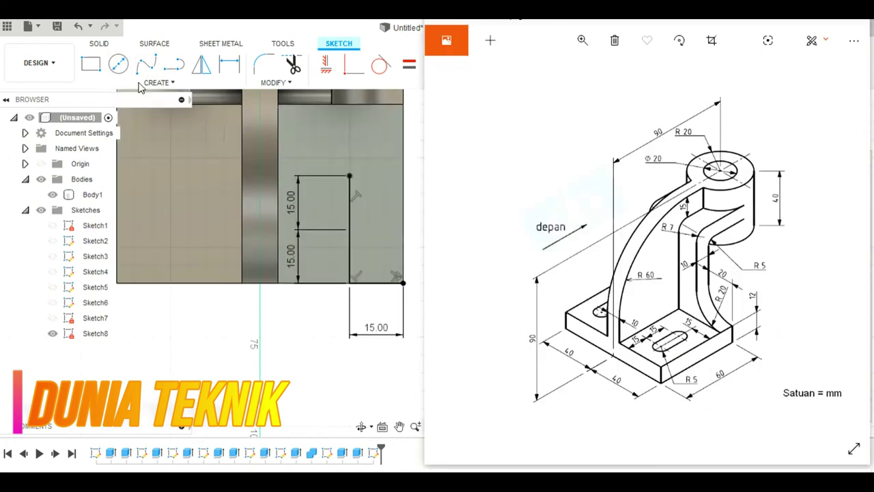
click(136, 71)
- Draw two Ø10 circles at the ends of the vertical lines, 15 mm apart
key(c)
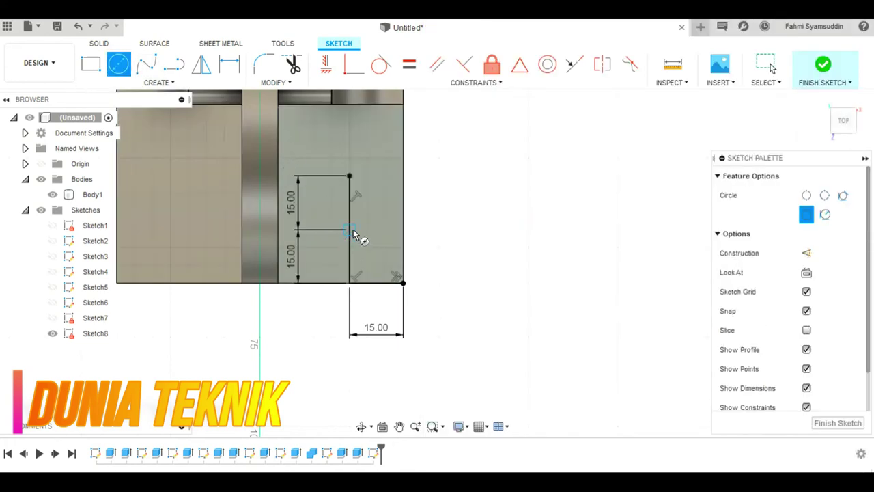
click(349, 229)
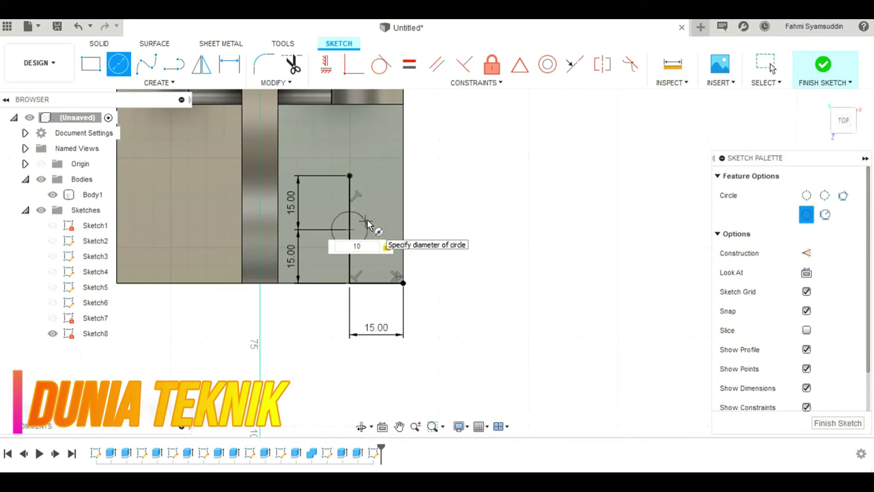
key(Return)
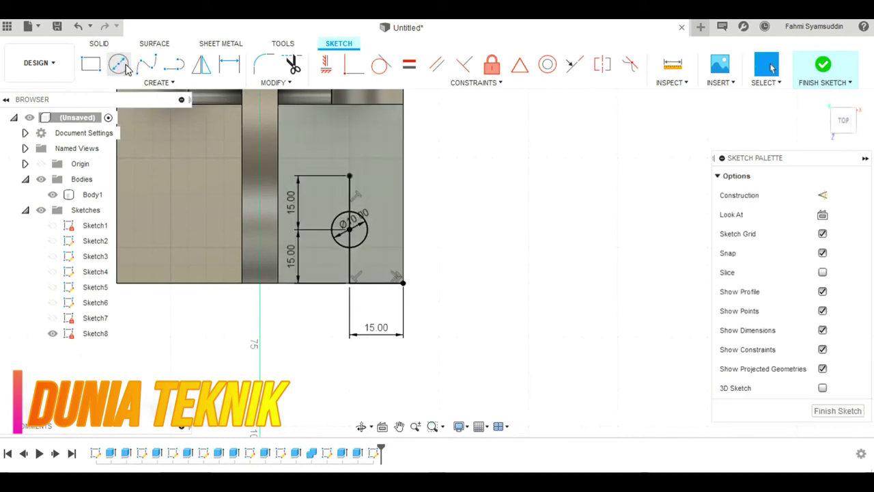
click(125, 66)
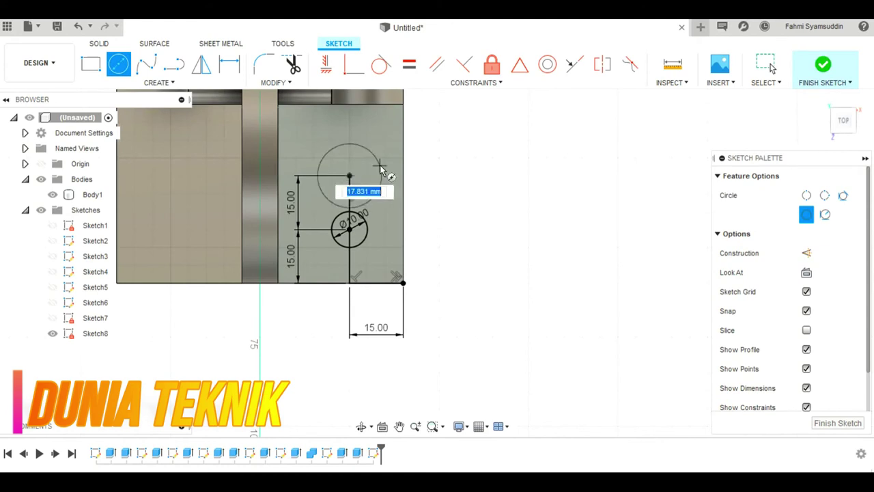
text(10)
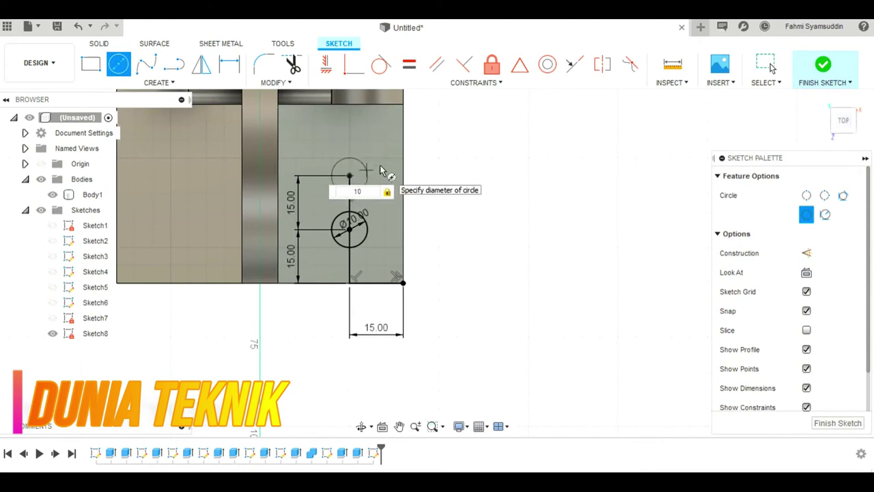
key(Return)
click(99, 43)
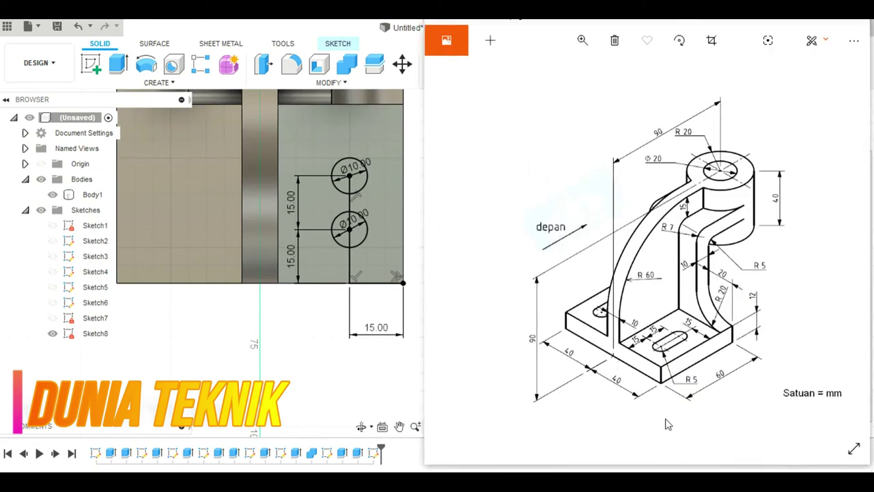
click(337, 43)
- Join the circles' left and right sides with lines and add a closing arc
click(173, 65)
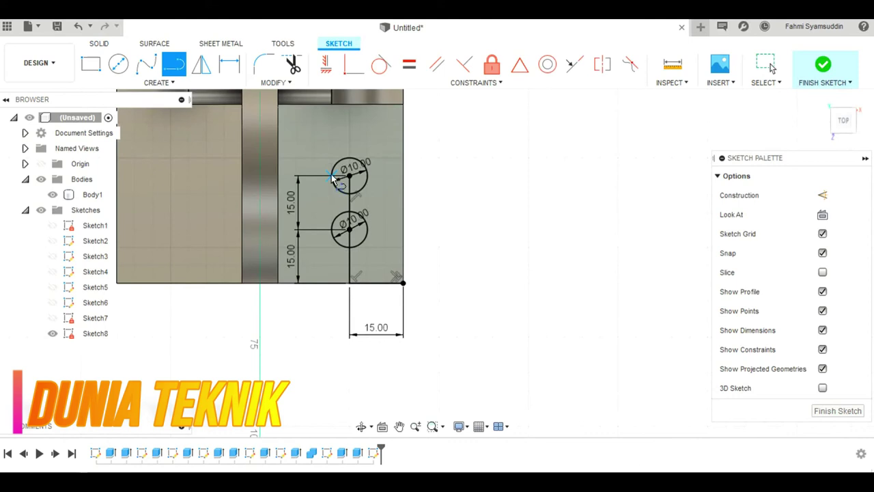
click(331, 229)
click(331, 178)
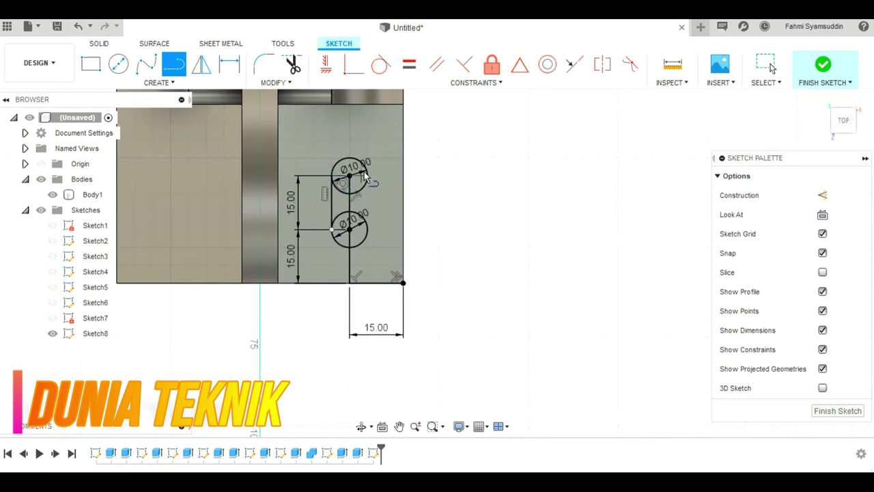
click(367, 179)
click(366, 229)
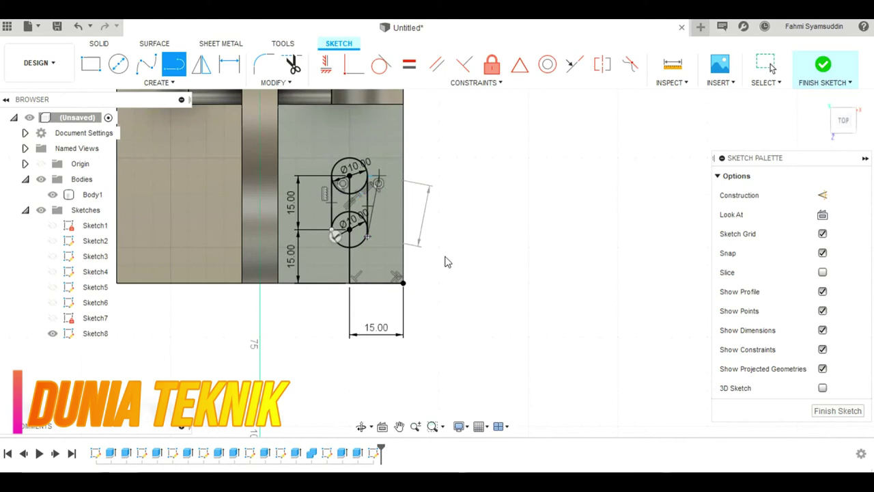
key(Escape)
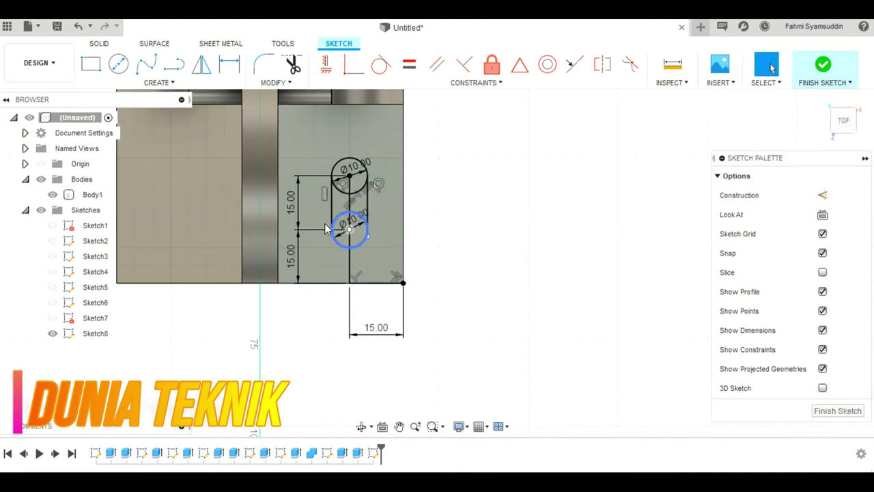
click(174, 64)
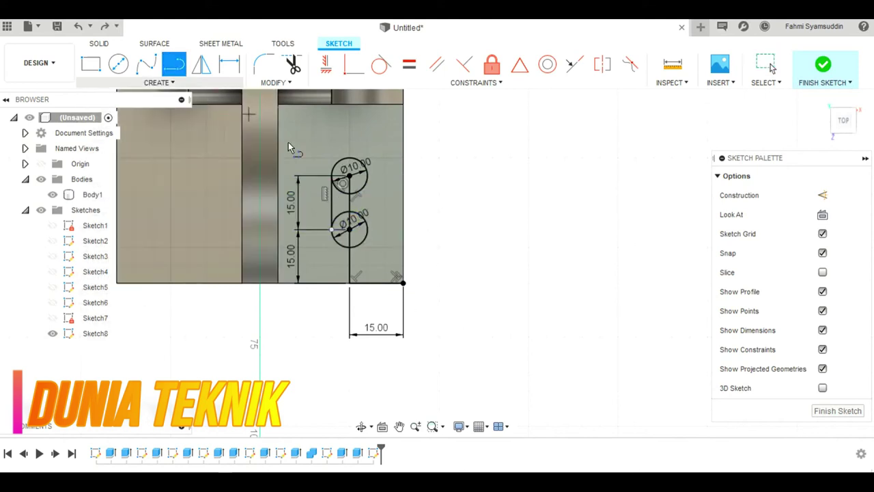
click(368, 176)
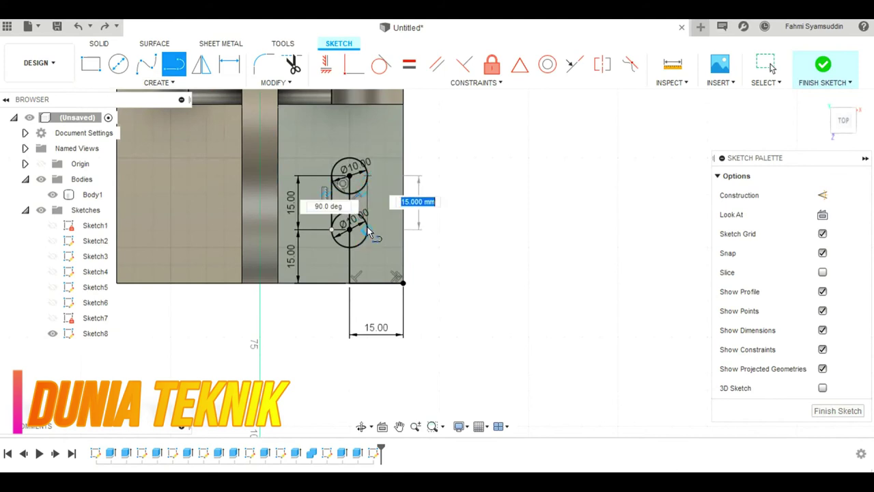
click(367, 229)
- Extrude all slot regions downward as a 5 mm cut through the base plate
key(e)
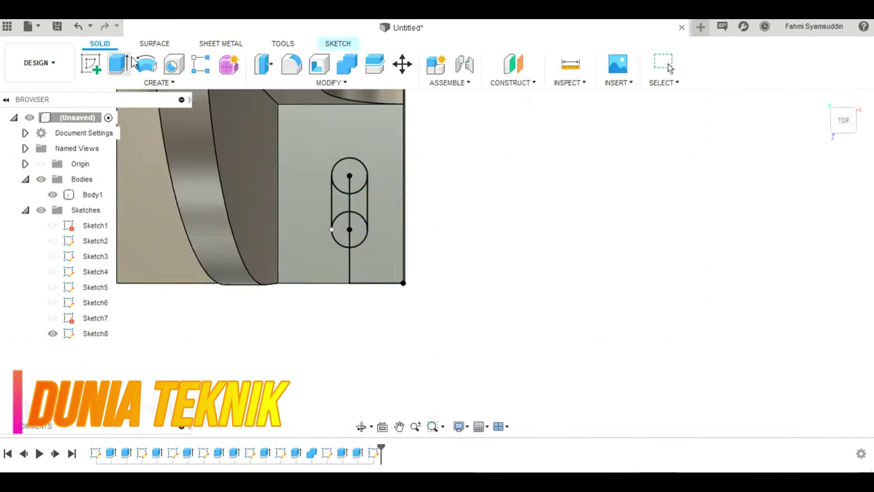
scroll(258, 351, up, 3)
click(276, 358)
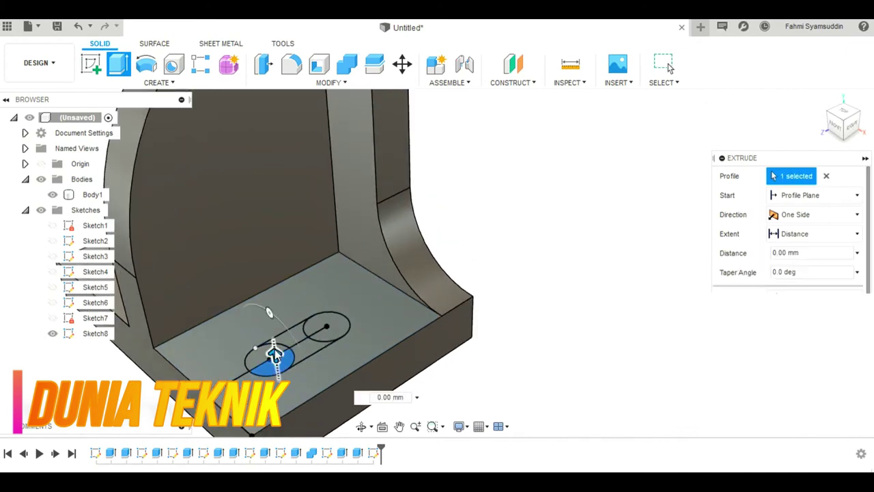
click(280, 345)
click(292, 324)
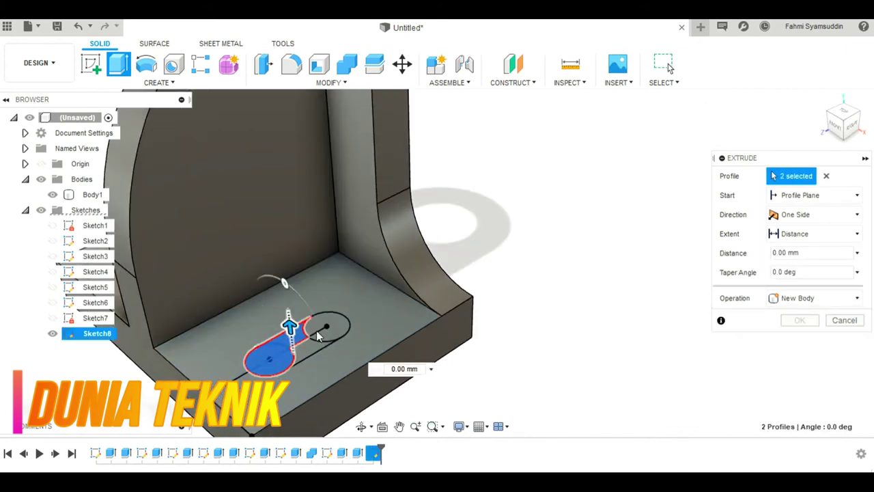
click(307, 334)
click(307, 335)
drag(306, 334, 316, 425)
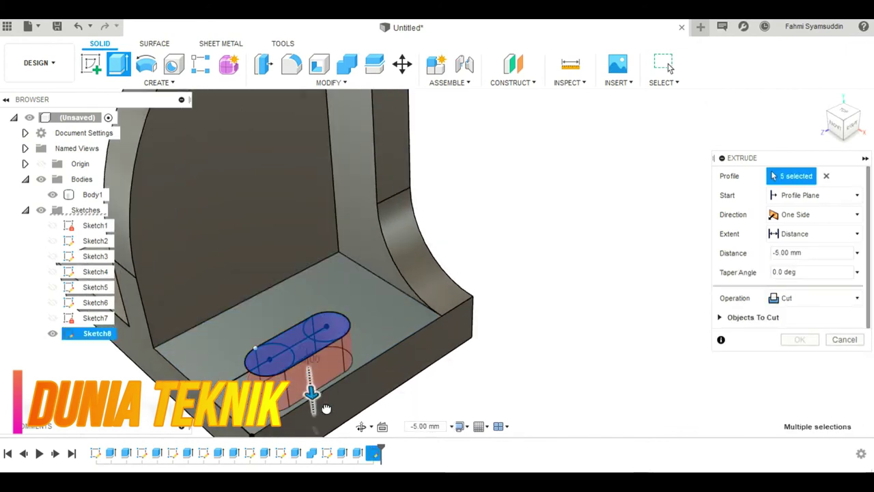
click(800, 340)
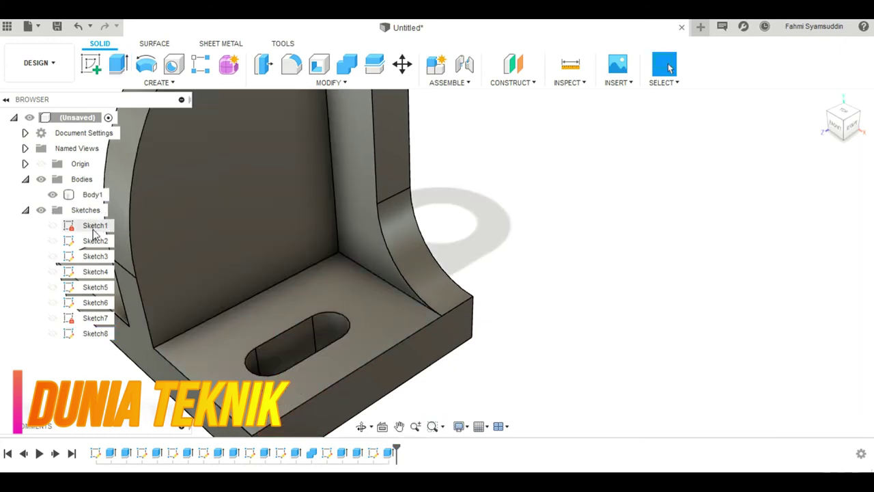
- Start a second extrusion of the slot regions with Start set to From Object
click(53, 334)
click(53, 333)
click(117, 65)
click(276, 361)
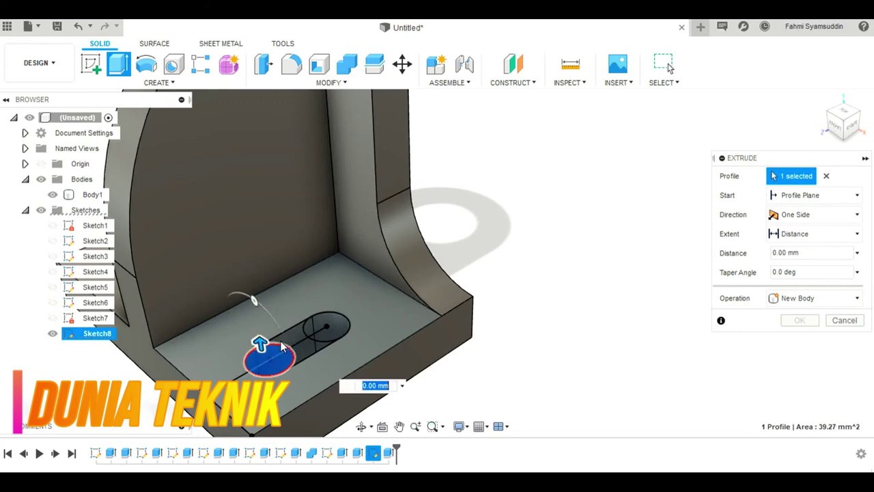
click(293, 341)
click(317, 332)
click(316, 332)
click(338, 326)
click(841, 196)
click(819, 243)
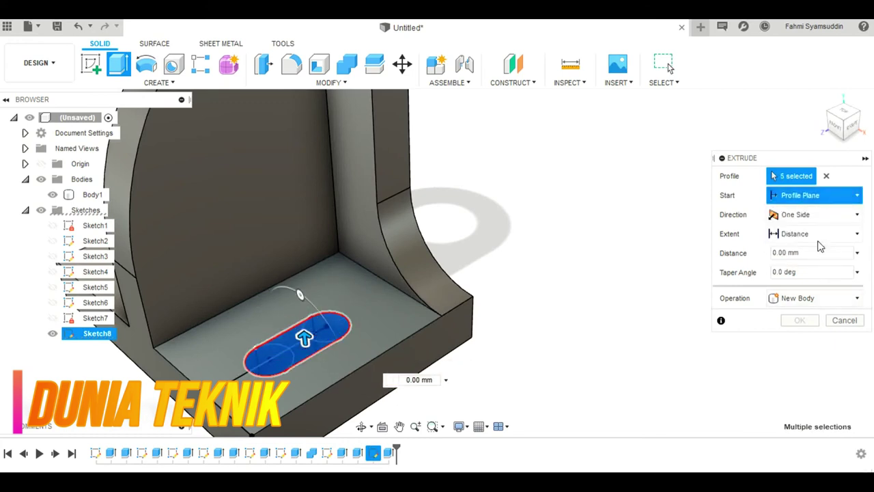
click(853, 126)
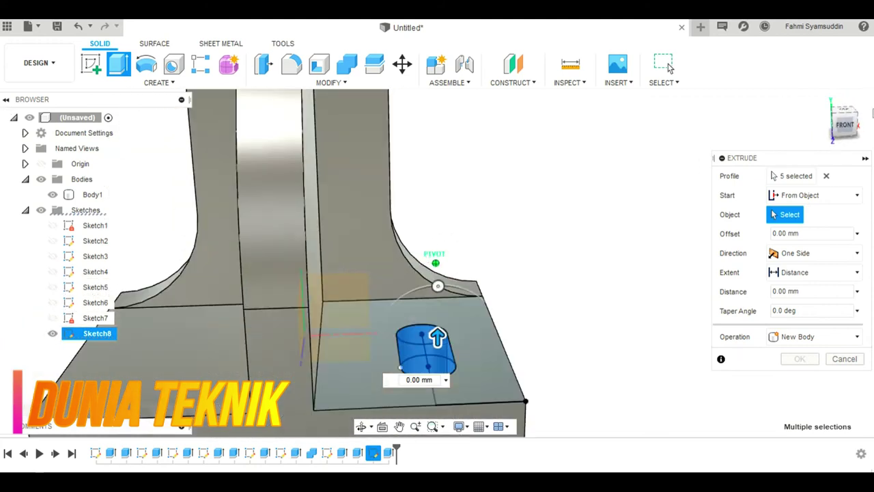
- Use the plate's top face as the extrusion start and preview the slot extrusion
click(275, 313)
middle_drag(275, 313, 328, 196)
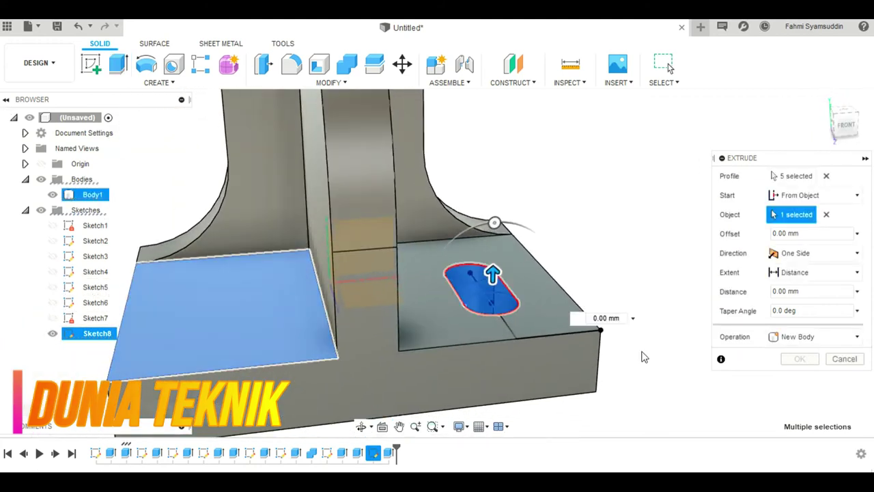
drag(490, 271, 486, 276)
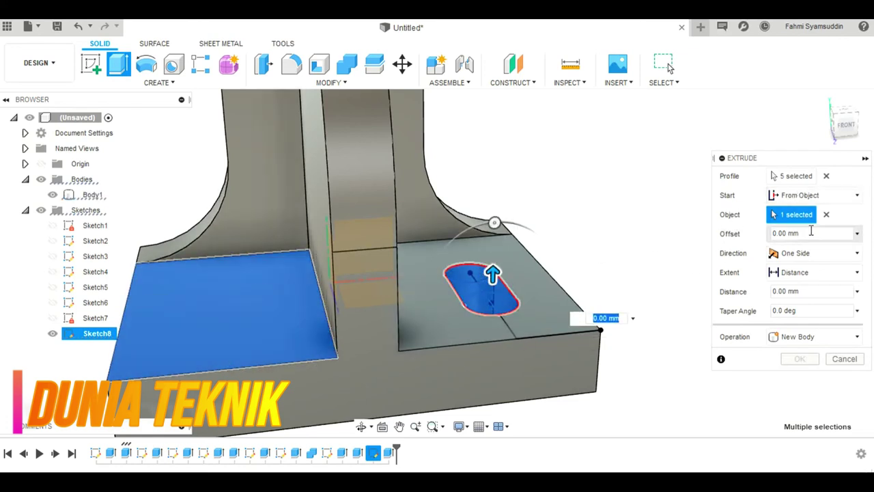
click(801, 196)
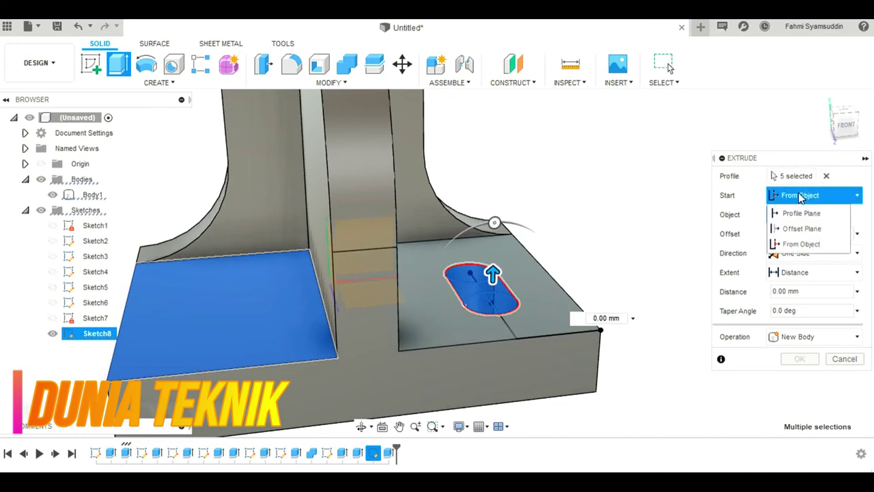
click(801, 244)
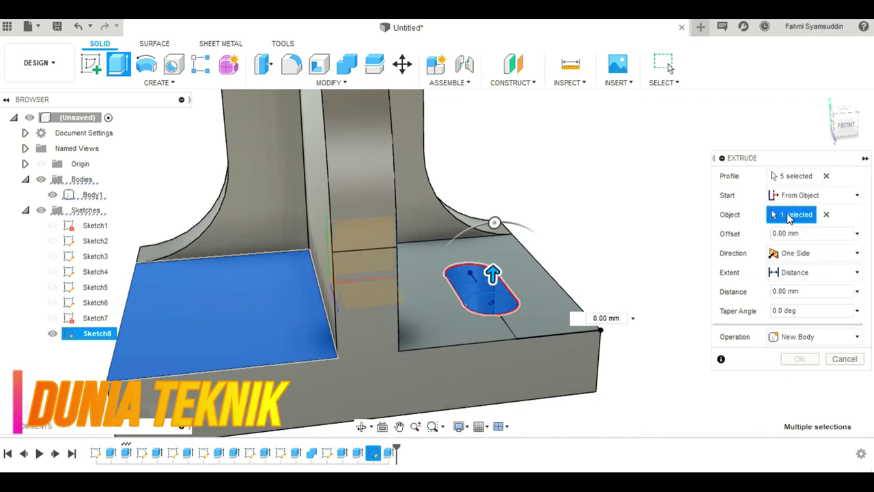
drag(492, 273, 491, 273)
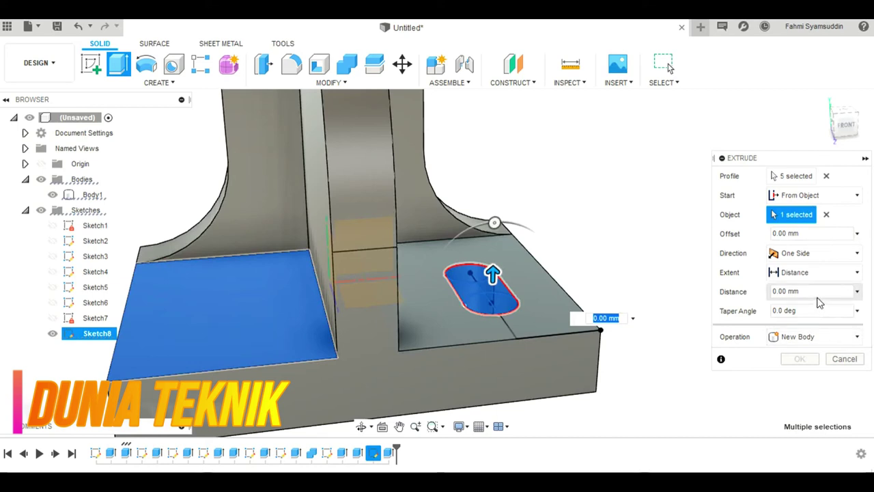
- Reselect the slot regions, set a 25 mm cut, then cancel the failed extrusion
click(825, 175)
click(467, 285)
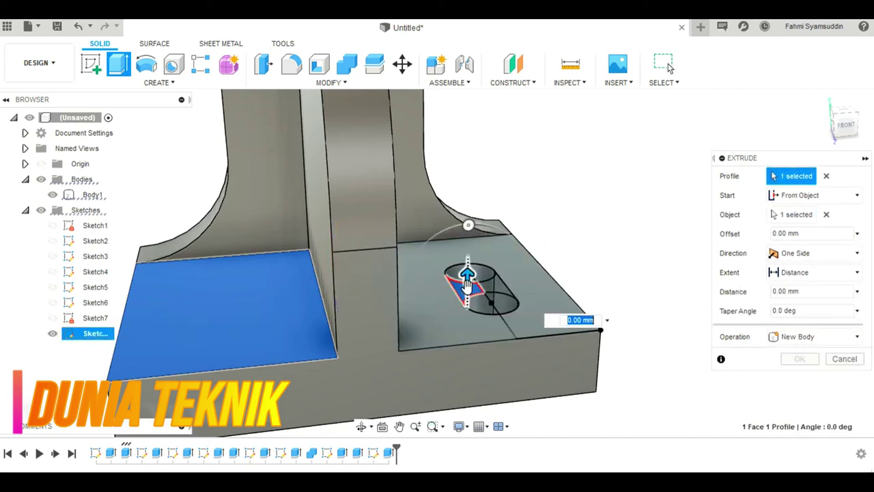
click(465, 279)
drag(466, 289, 468, 394)
click(819, 336)
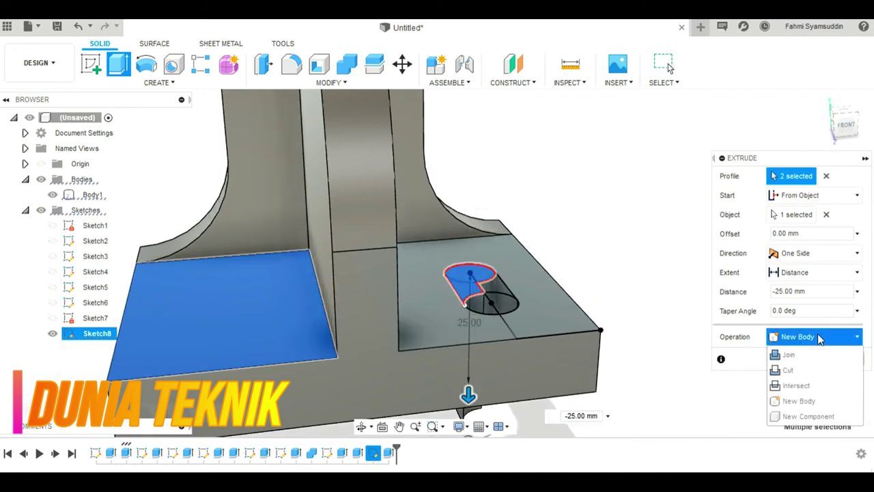
click(787, 370)
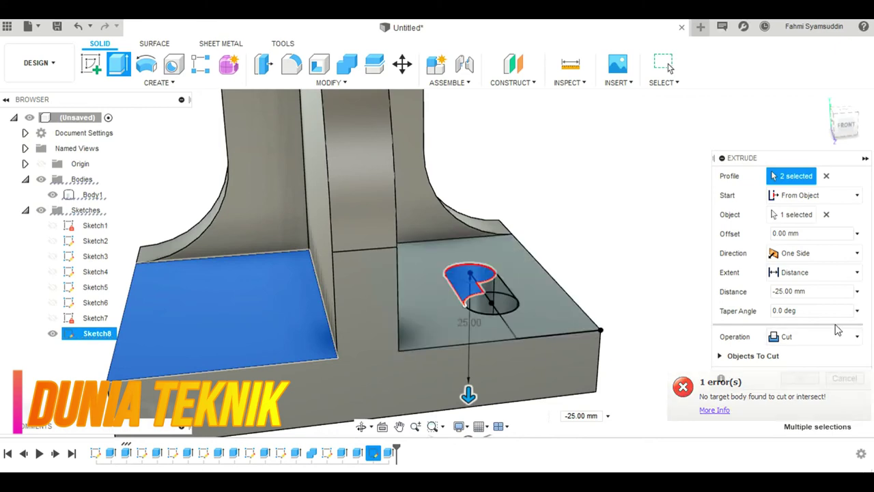
key(Escape)
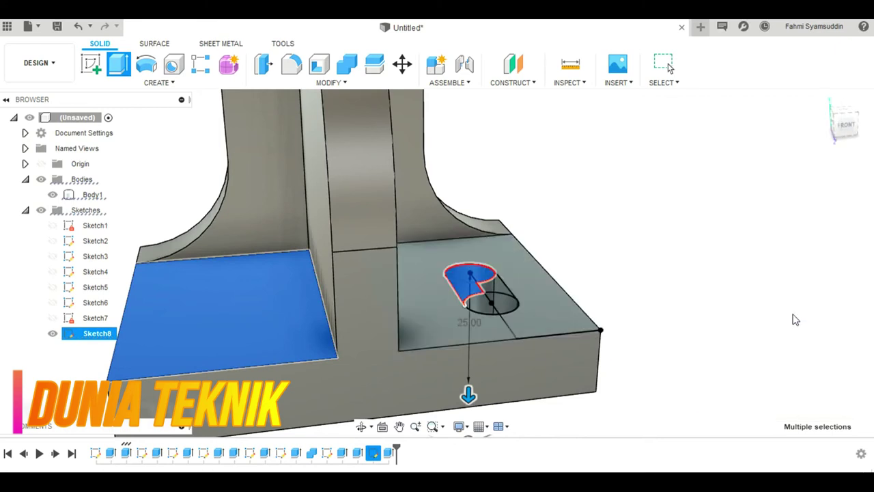
click(117, 64)
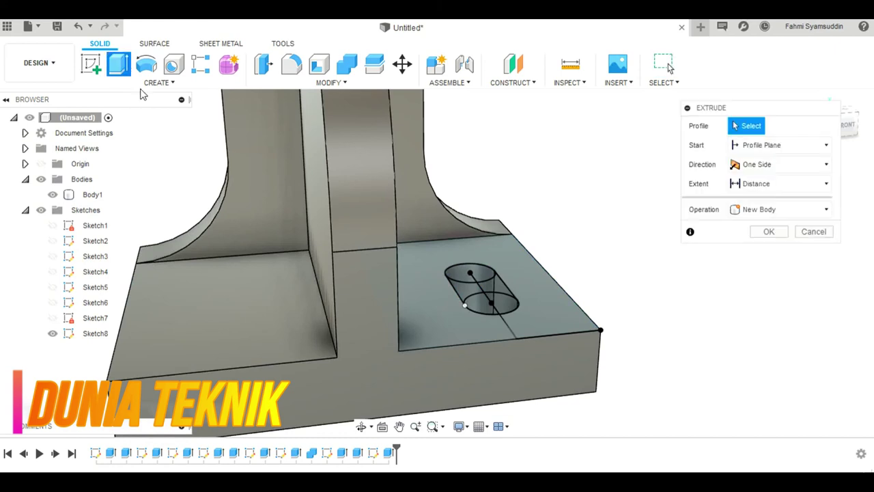
click(479, 282)
click(785, 144)
click(768, 193)
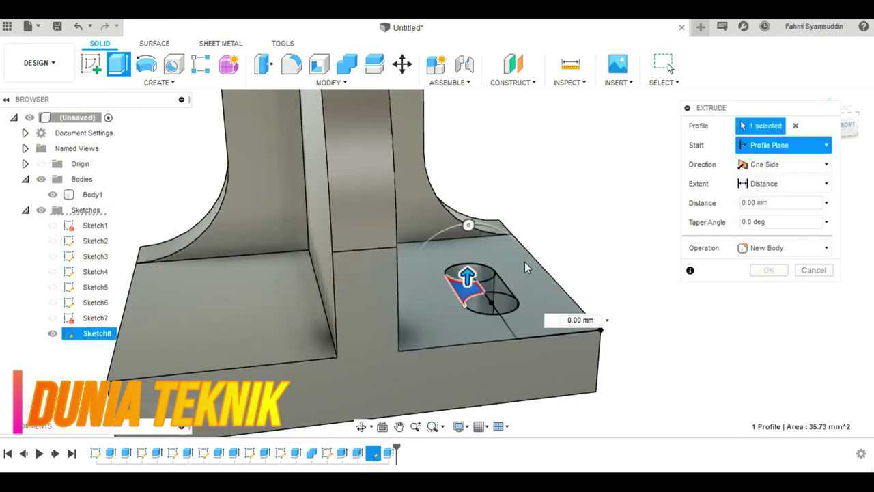
click(249, 308)
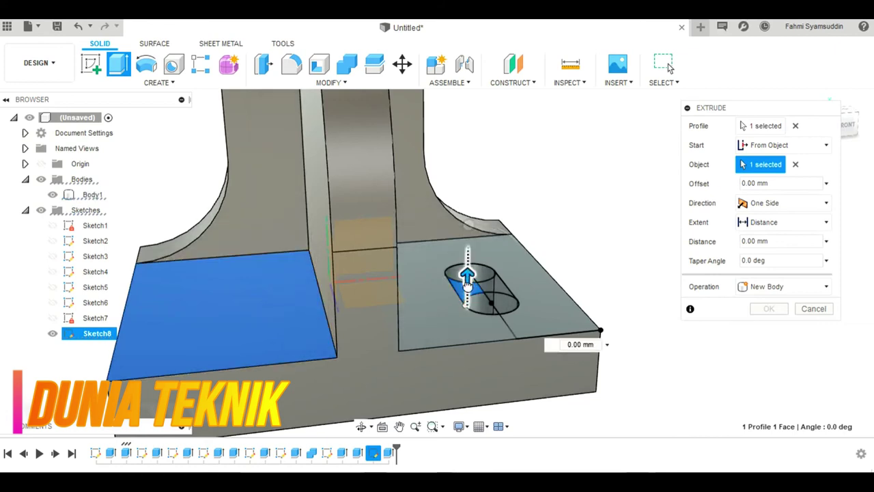
drag(467, 276, 469, 333)
click(750, 287)
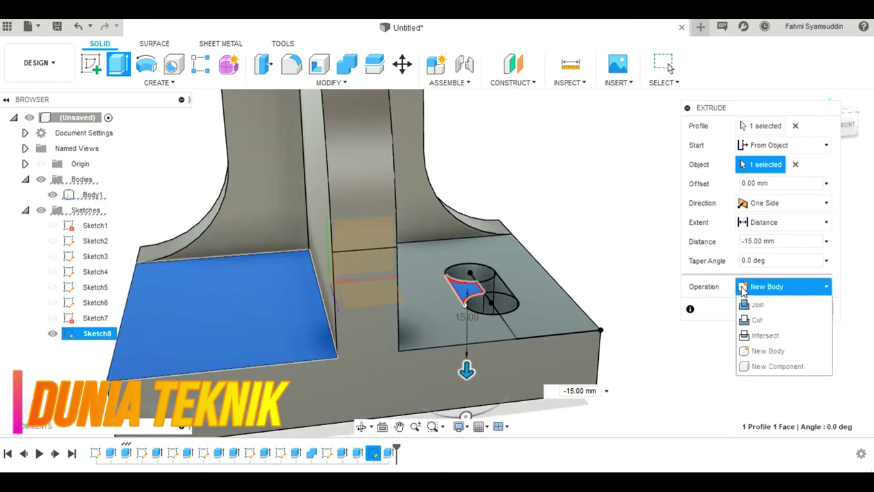
click(751, 301)
click(809, 309)
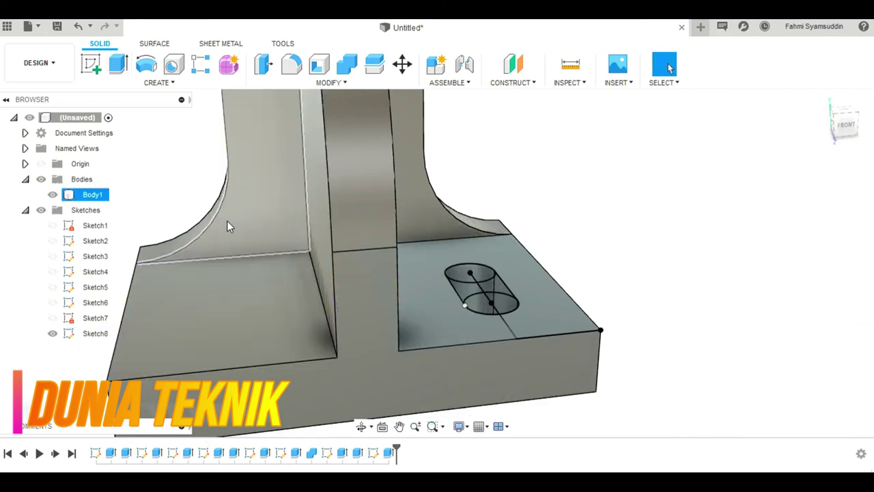
click(79, 26)
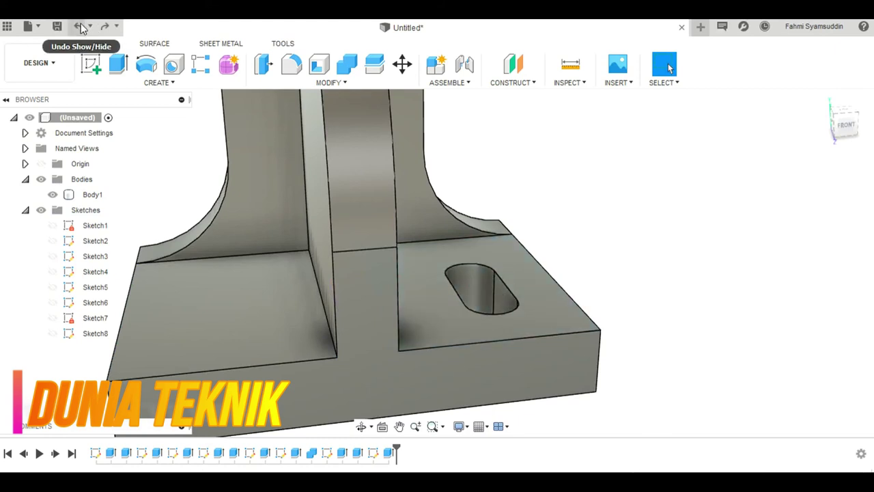
click(96, 62)
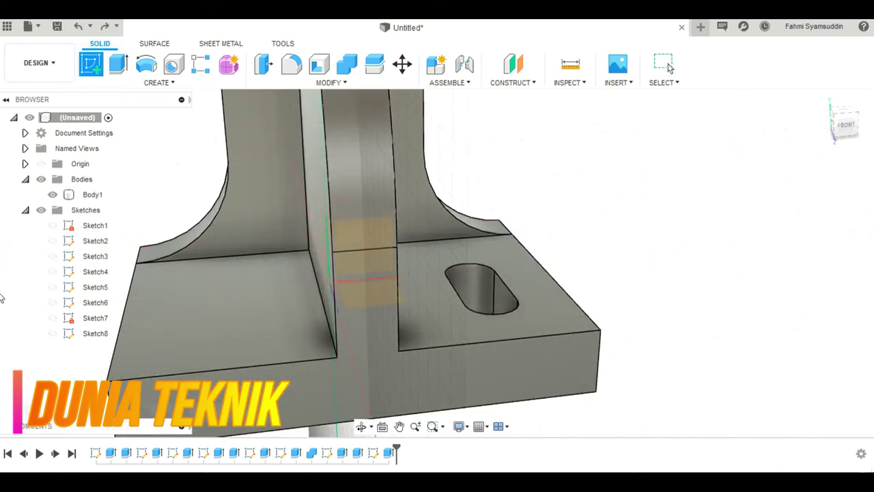
click(53, 333)
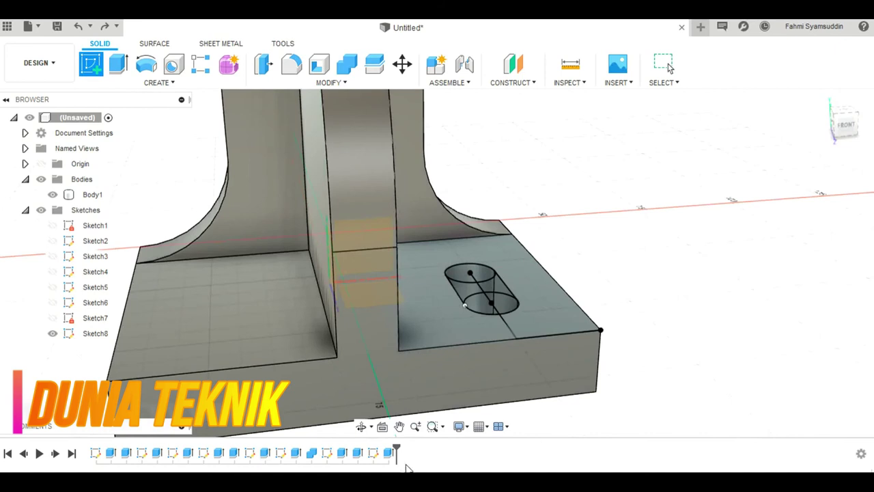
key(Escape)
- Open Sketch8 for editing with the whole slot outline in view
click(373, 453)
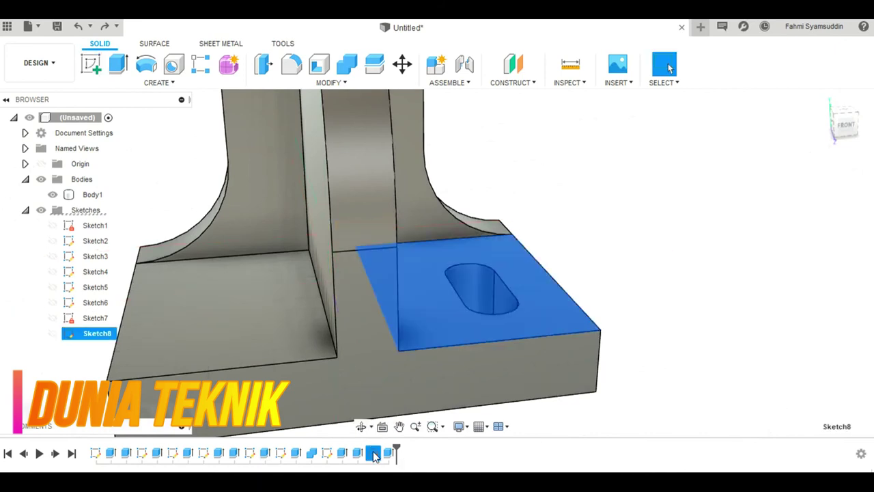
double_click(375, 455)
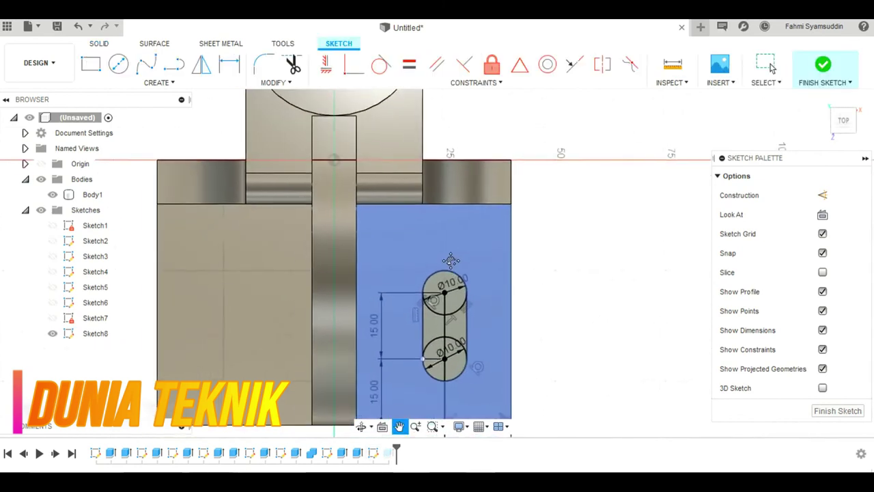
middle_drag(542, 331, 562, 257)
click(174, 64)
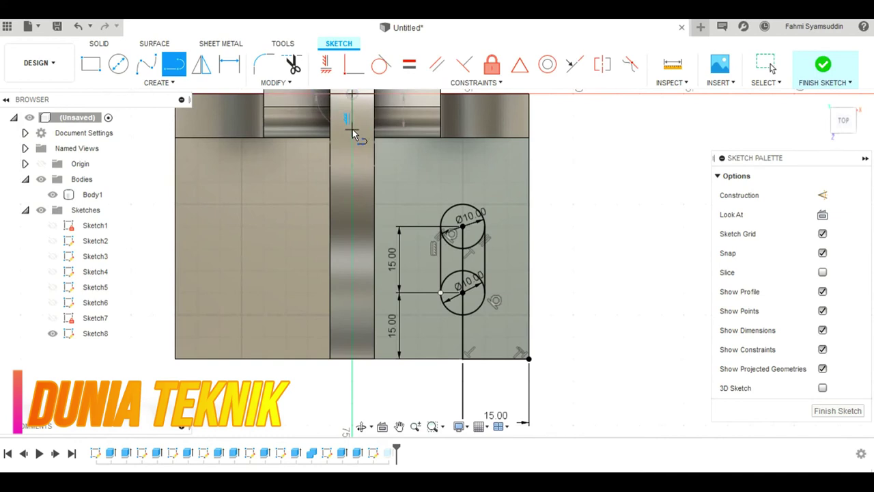
- Mirror the slot's circles and lines across the rib's vertical centre line
click(201, 63)
click(460, 204)
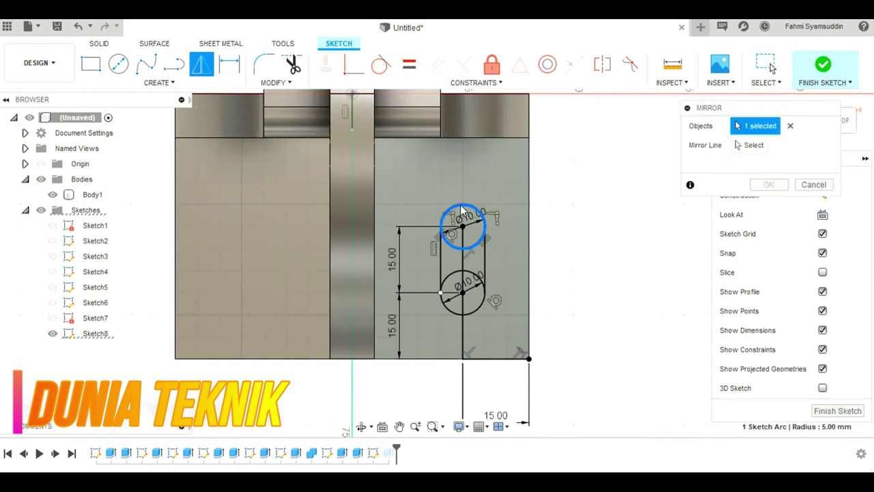
click(462, 258)
click(483, 269)
click(474, 283)
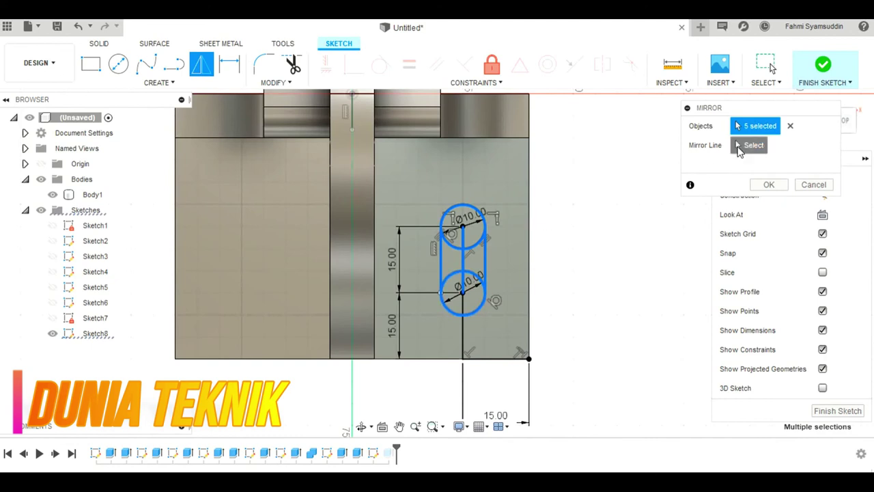
click(750, 145)
click(352, 116)
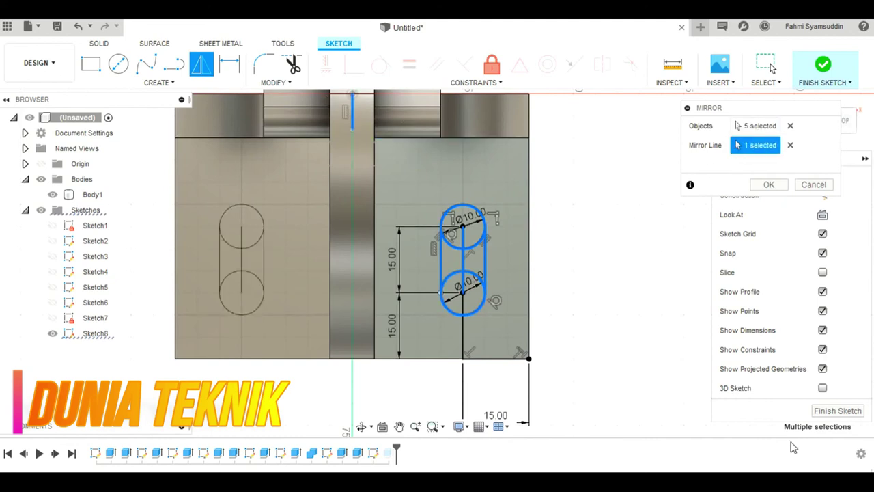
click(768, 186)
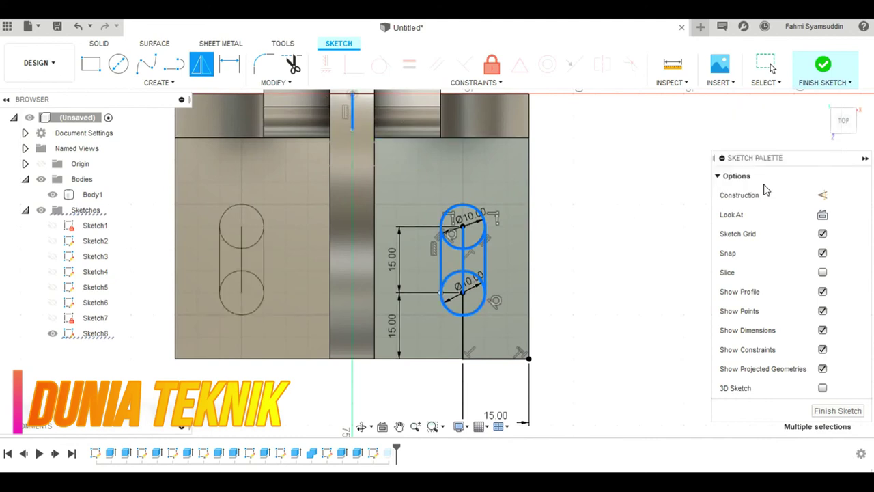
click(100, 44)
- Cancel the premature extrusion, finish the sketch and make Sketch8 visible again
click(118, 65)
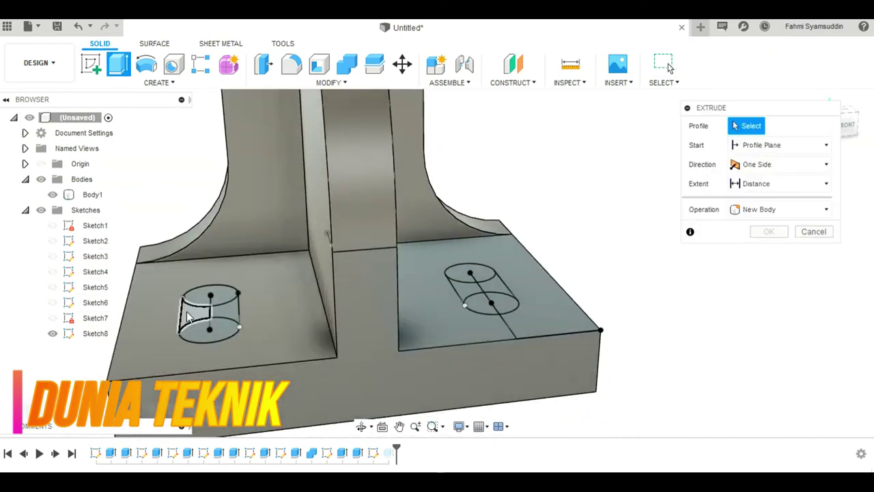
click(814, 232)
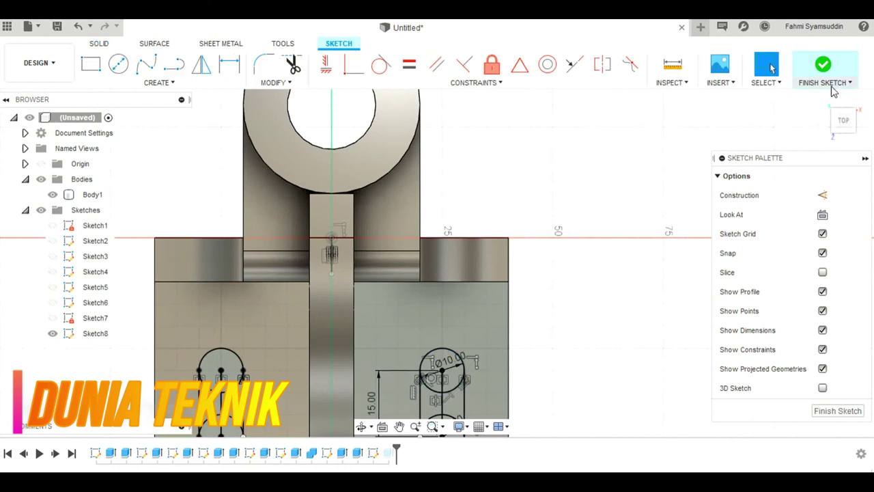
click(831, 87)
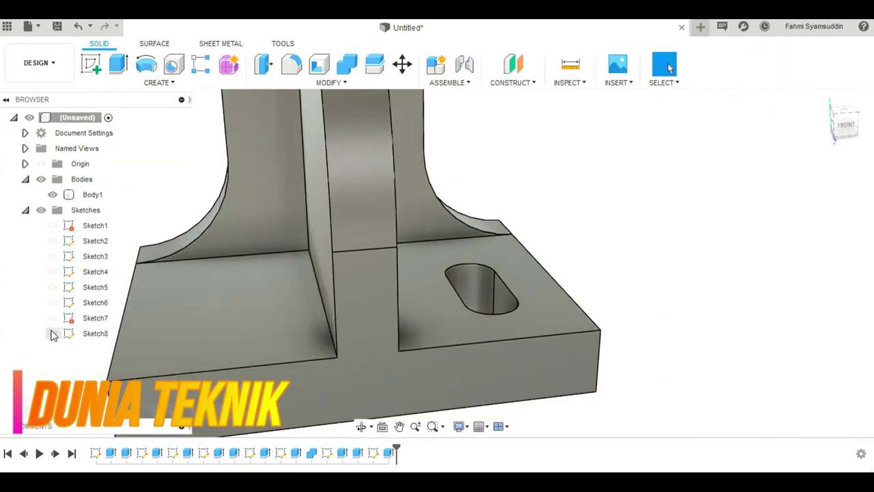
click(52, 333)
- Extrude the four left-slot profiles -20 mm as a cut, then hide Sketch8
click(118, 65)
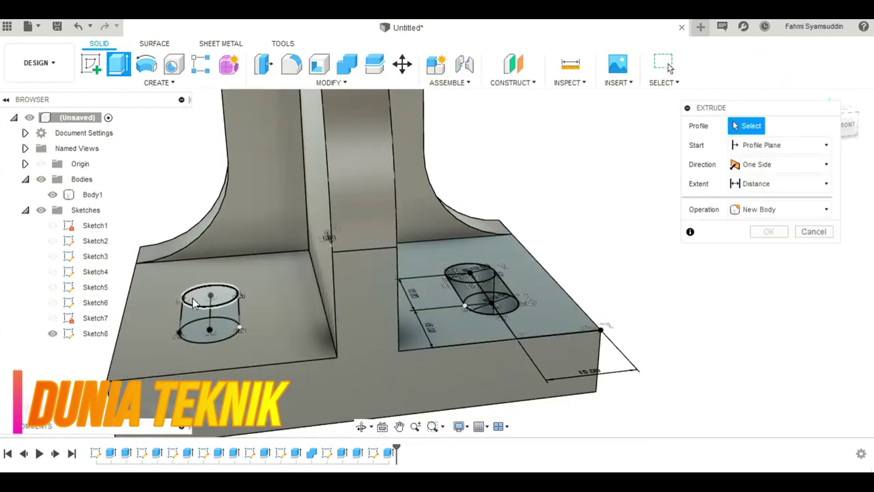
click(193, 302)
click(201, 321)
click(208, 328)
click(213, 312)
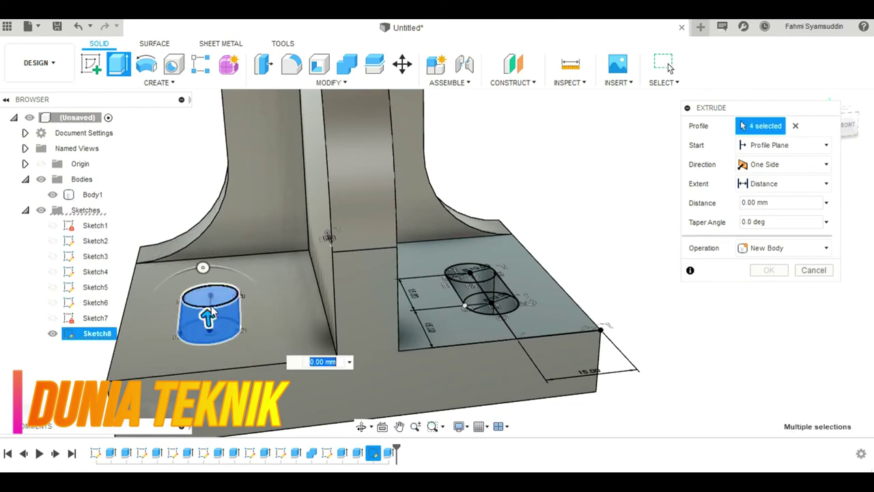
drag(213, 311, 333, 400)
click(769, 291)
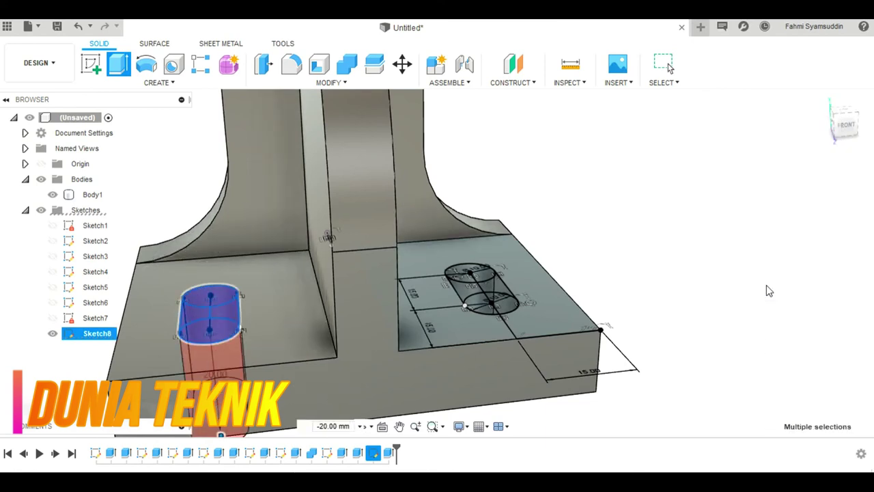
scroll(375, 366, down, 5)
click(52, 334)
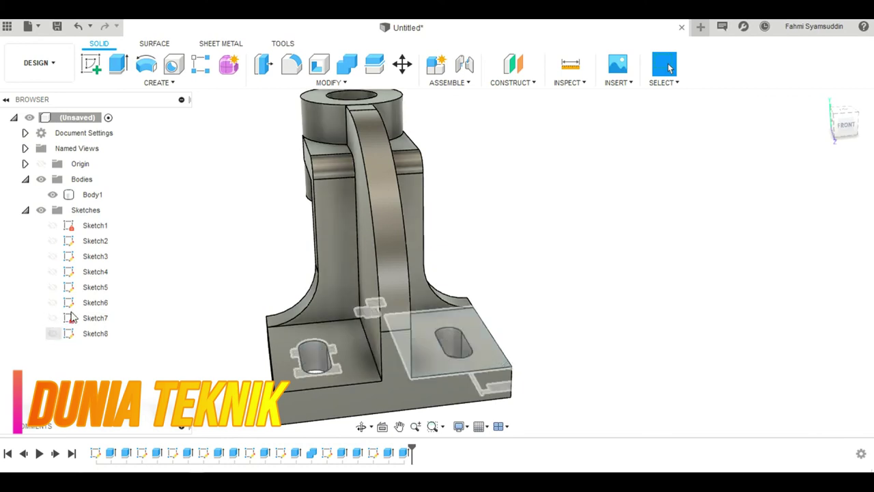
- Orbit around the bracket from home view, window-select Body1 and then deselect it
click(823, 99)
shift+middle_drag(435, 262, 382, 263)
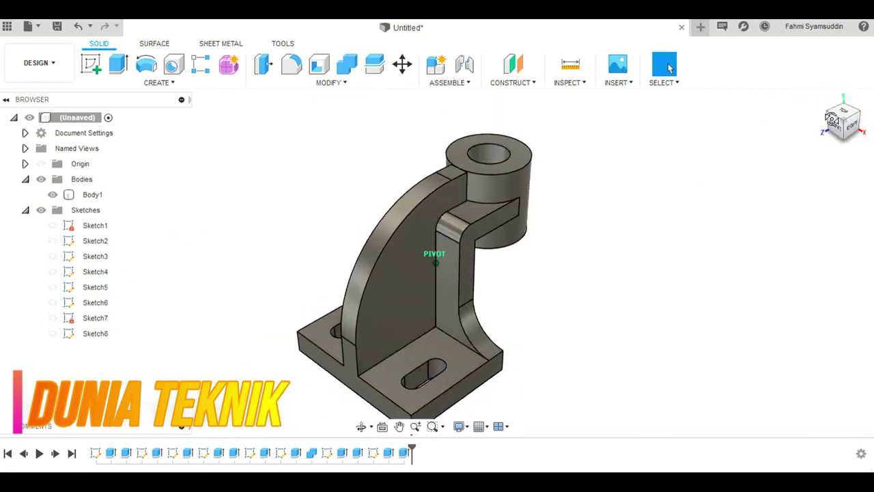
shift+middle_drag(435, 262, 363, 400)
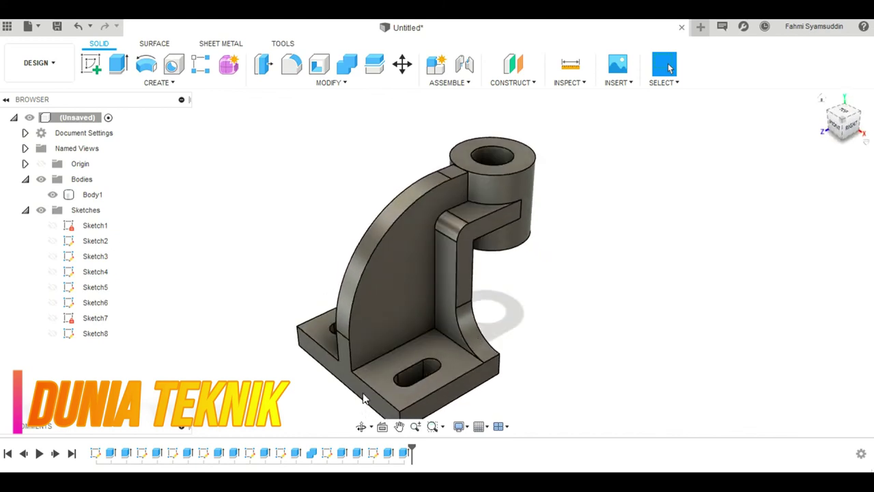
drag(298, 261, 156, 243)
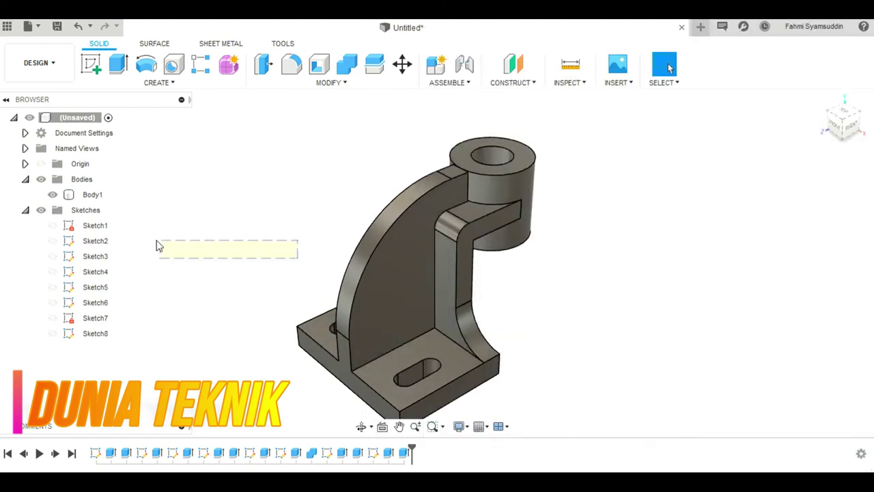
drag(536, 293, 335, 249)
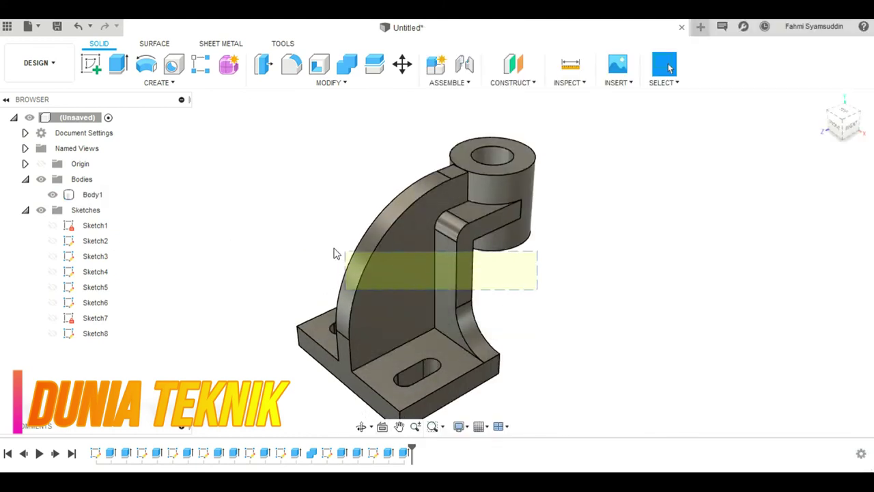
click(710, 340)
middle_drag(642, 312, 457, 279)
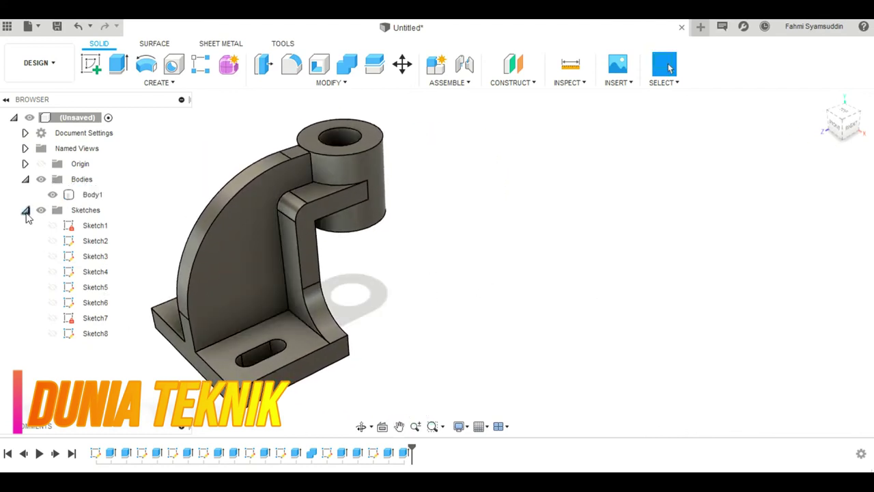
- Collapse the Sketches folder and briefly compare against the dimensioned reference drawing
click(25, 210)
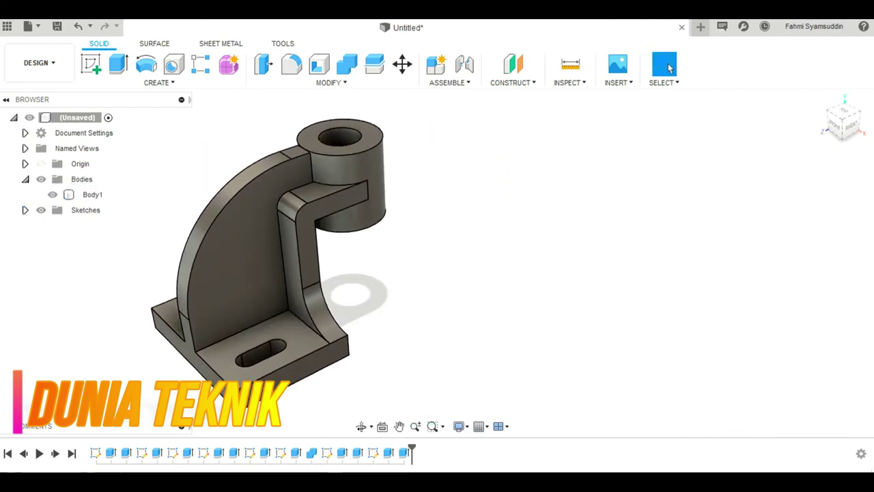
key(alt+Tab)
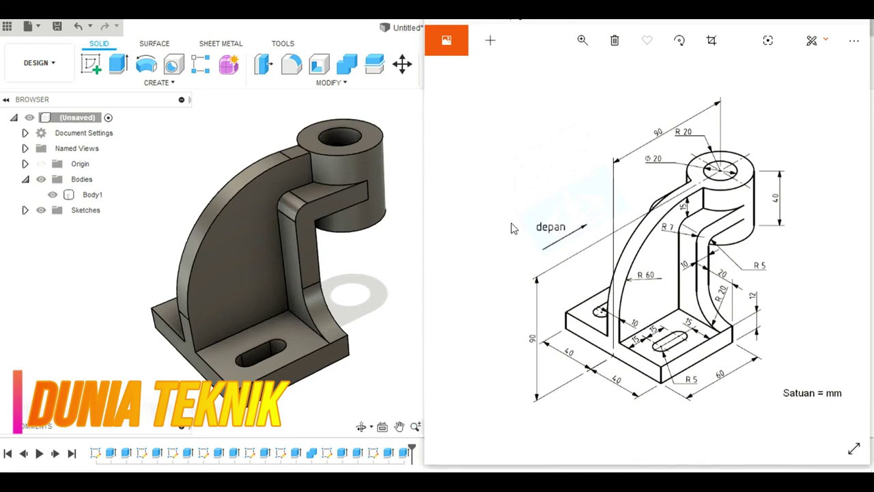
click(240, 132)
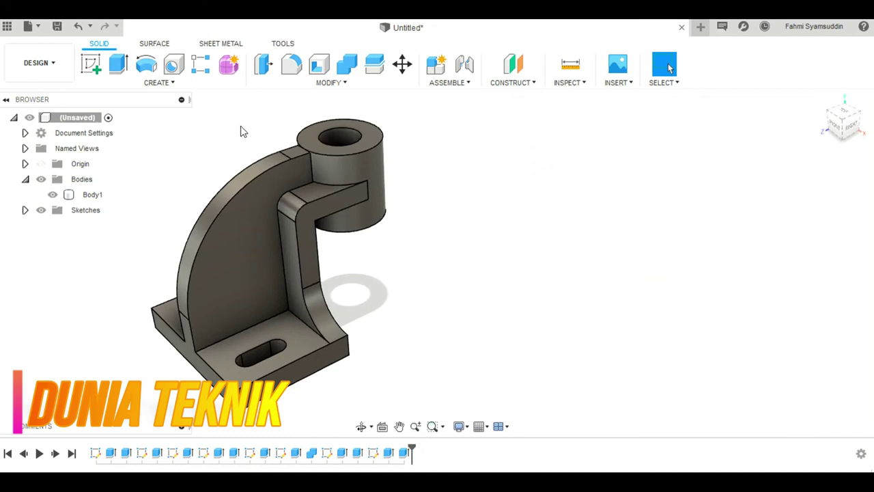
- In the Render workspace, edit Steel - Satin, trying red-orange and teal hues with full roughness
click(39, 62)
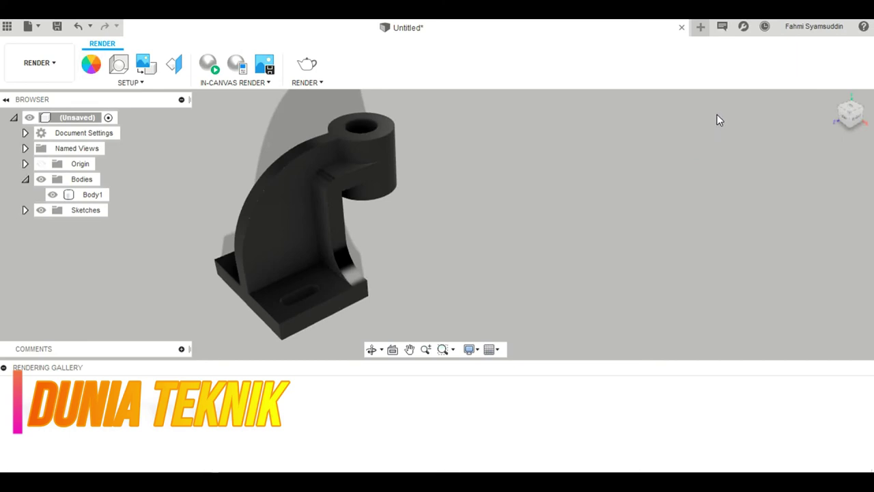
key(a)
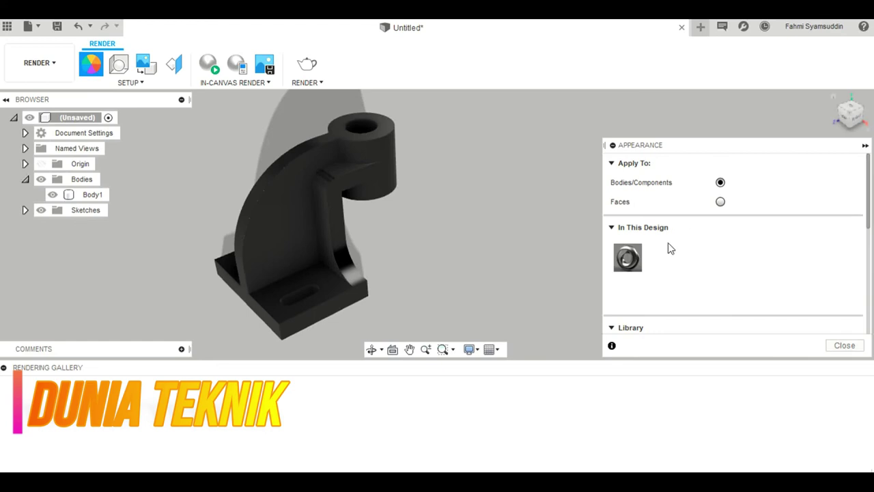
double_click(627, 257)
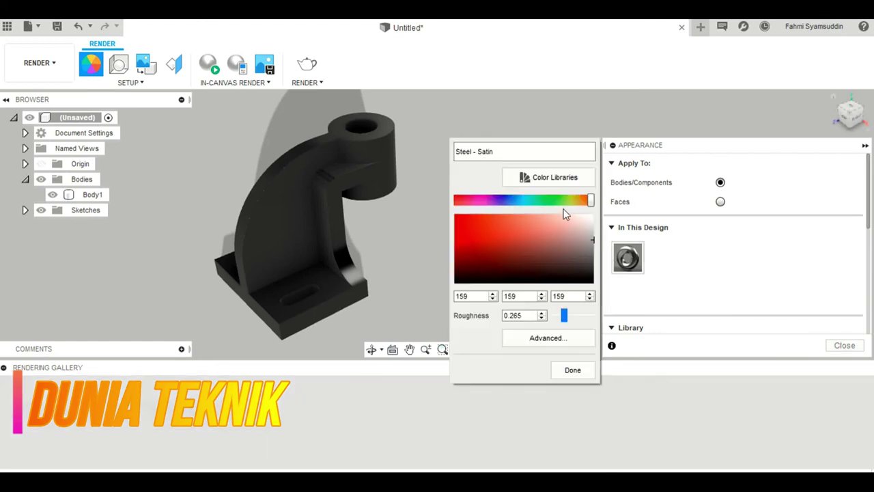
click(504, 200)
mouse_move(512, 219)
mouse_down()
mouse_move(488, 228)
mouse_move(459, 217)
mouse_move(552, 244)
mouse_move(617, 204)
mouse_move(504, 222)
mouse_move(463, 219)
mouse_move(476, 206)
mouse_up()
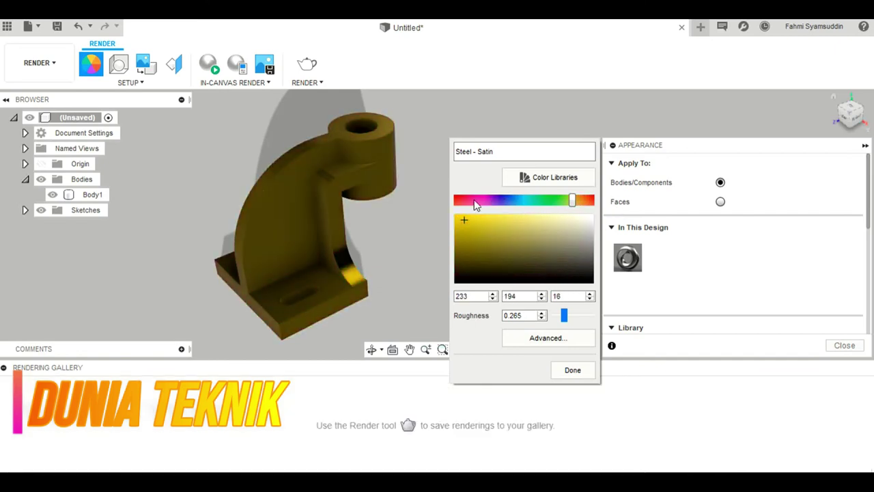
mouse_move(575, 212)
mouse_down()
mouse_move(503, 203)
mouse_move(539, 199)
mouse_move(482, 199)
mouse_move(500, 200)
mouse_move(494, 225)
mouse_move(562, 207)
mouse_move(546, 230)
mouse_move(453, 213)
mouse_up()
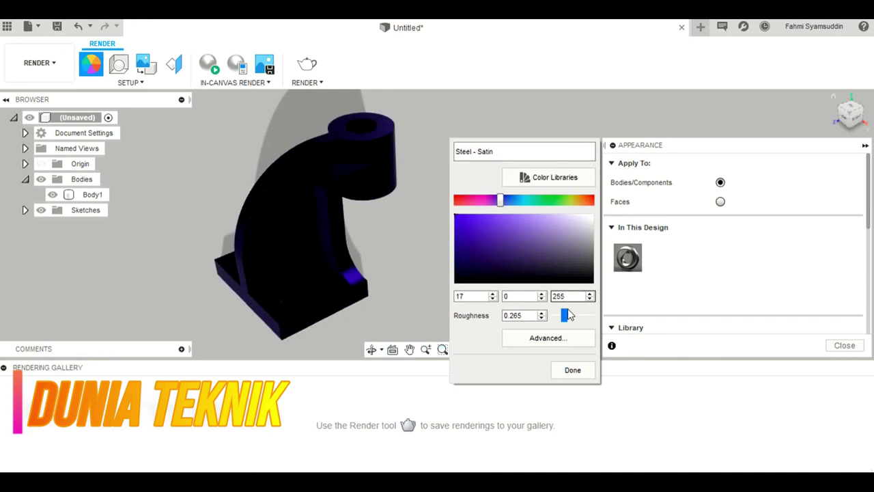
drag(564, 314, 592, 314)
- Try magenta-purple and white colours, set roughness to 0.559, and confirm the edit
drag(501, 202, 491, 200)
drag(481, 233, 436, 207)
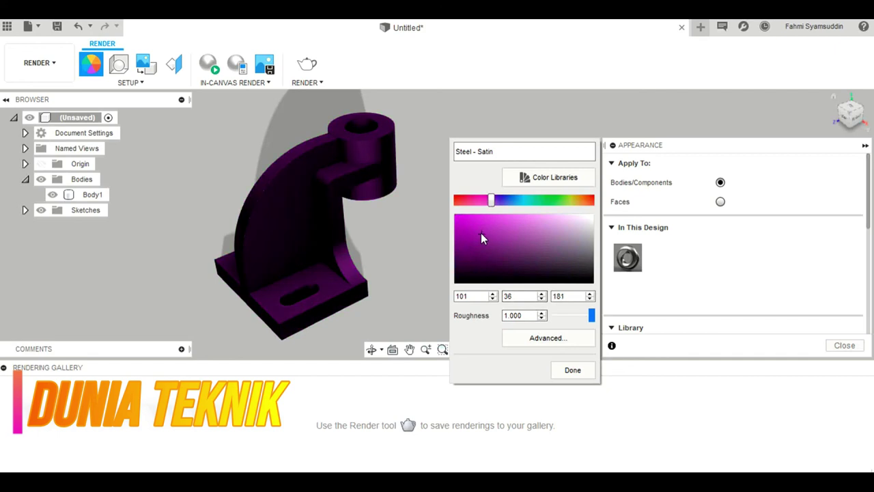
drag(591, 315, 553, 314)
mouse_move(503, 260)
mouse_down()
mouse_move(485, 230)
mouse_move(544, 213)
mouse_move(455, 262)
mouse_move(547, 201)
mouse_move(584, 188)
mouse_move(457, 202)
mouse_move(598, 197)
mouse_up()
drag(571, 248, 592, 215)
drag(554, 315, 575, 314)
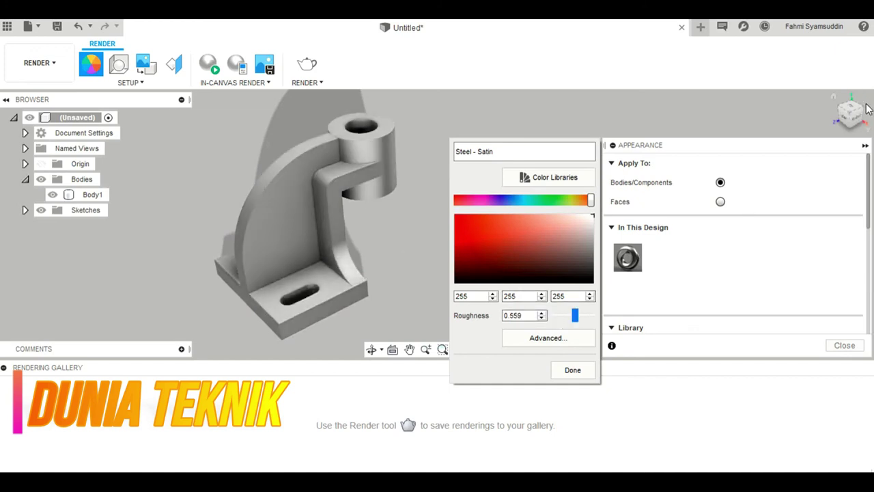
click(572, 371)
- Reopen Steel - Satin, set a cyan colour with adjusted roughness and apply it
mouse_move(843, 122)
mouse_down()
mouse_move(857, 101)
mouse_move(850, 113)
mouse_up()
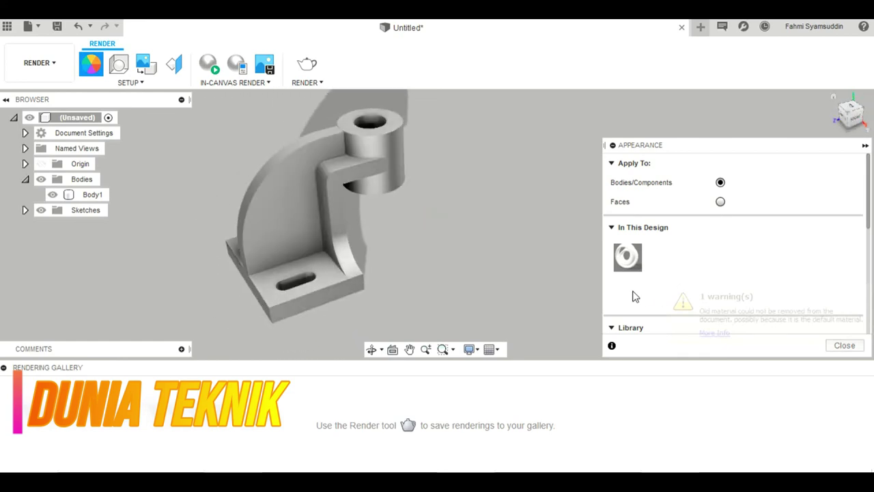
double_click(626, 256)
drag(542, 248, 444, 289)
mouse_move(554, 246)
mouse_down()
mouse_move(590, 217)
mouse_move(520, 199)
mouse_move(451, 204)
mouse_up()
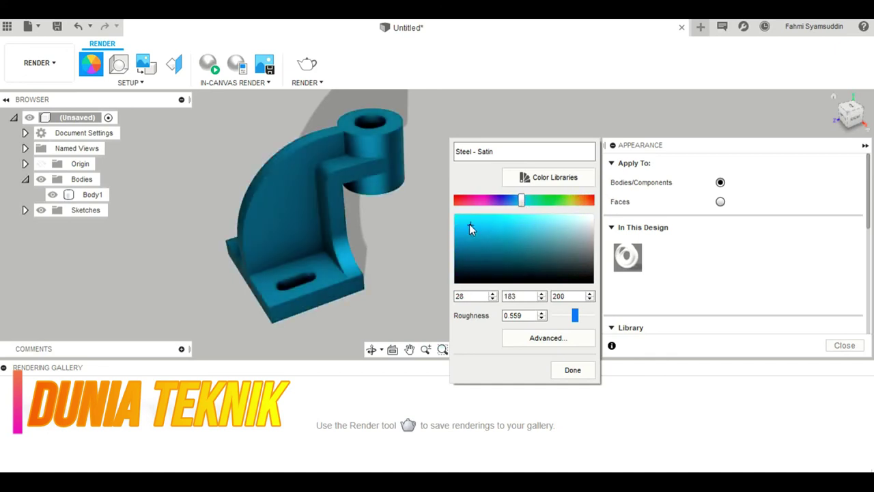
drag(575, 314, 636, 305)
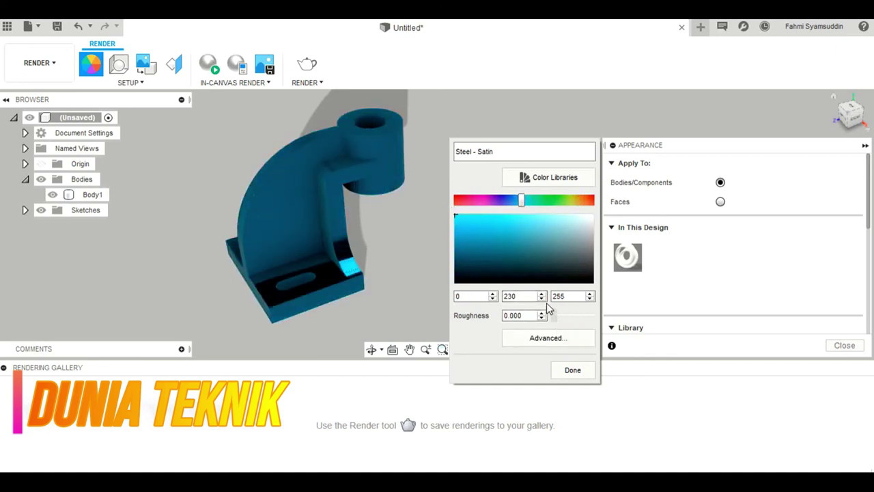
click(572, 369)
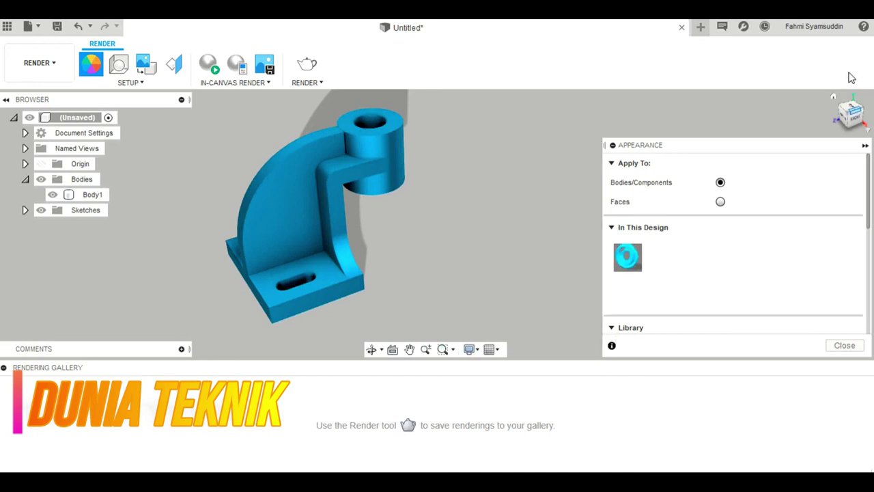
shift+middle_drag(434, 220, 437, 287)
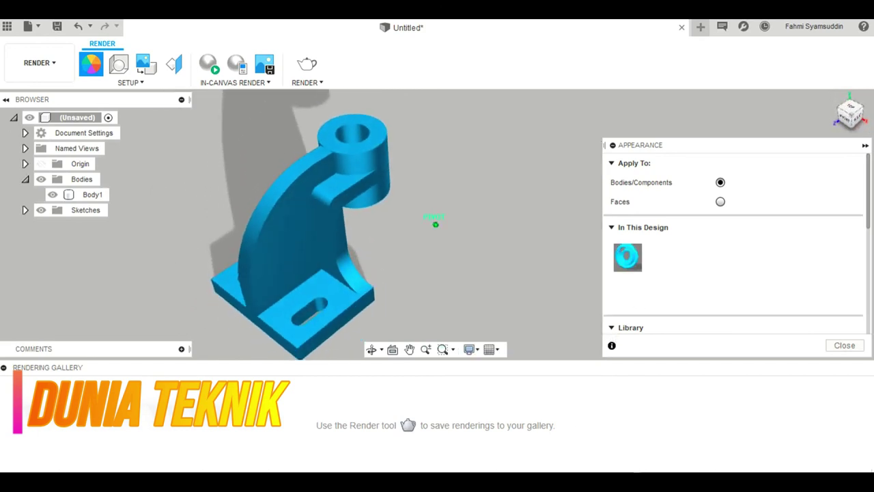
- Close the Appearance panel, collapse the Rendering Gallery and start an In-Canvas Render of the cyan bracket
key(alt+Tab)
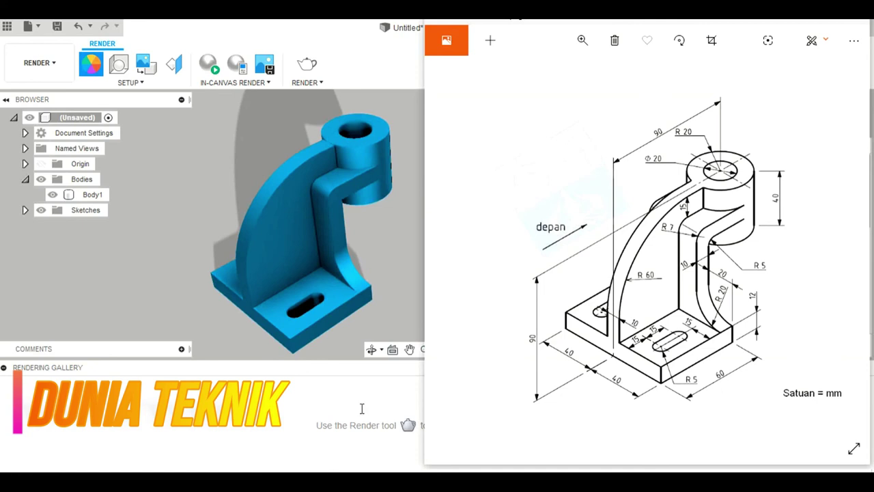
click(402, 250)
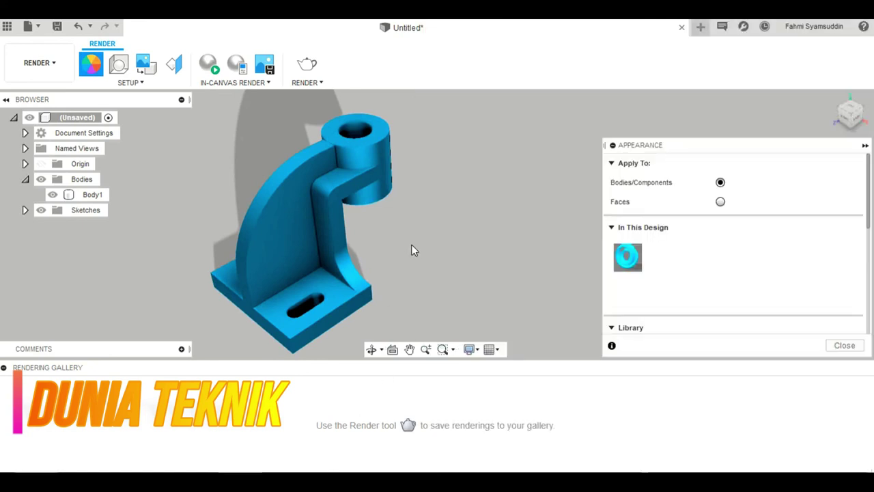
click(844, 345)
middle_drag(531, 238, 617, 228)
click(2, 368)
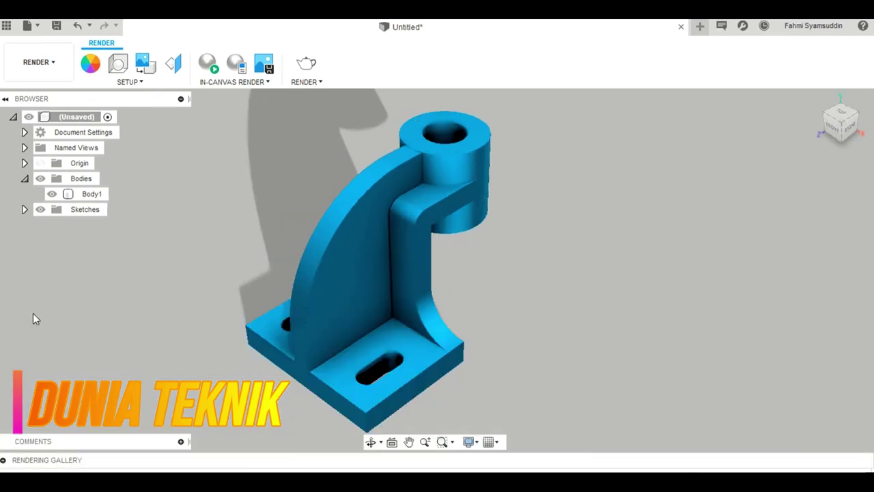
click(211, 65)
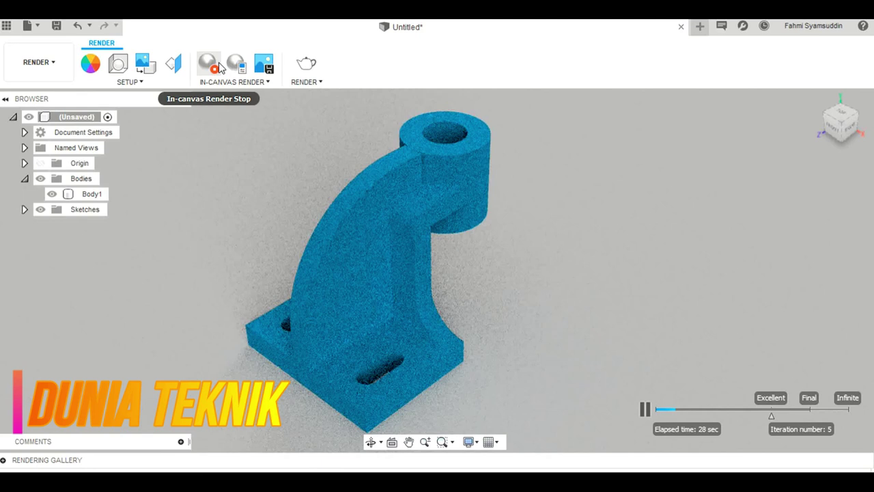
- Return to the Design workspace and orbit the cyan bracket from above, below and right isometric
click(39, 68)
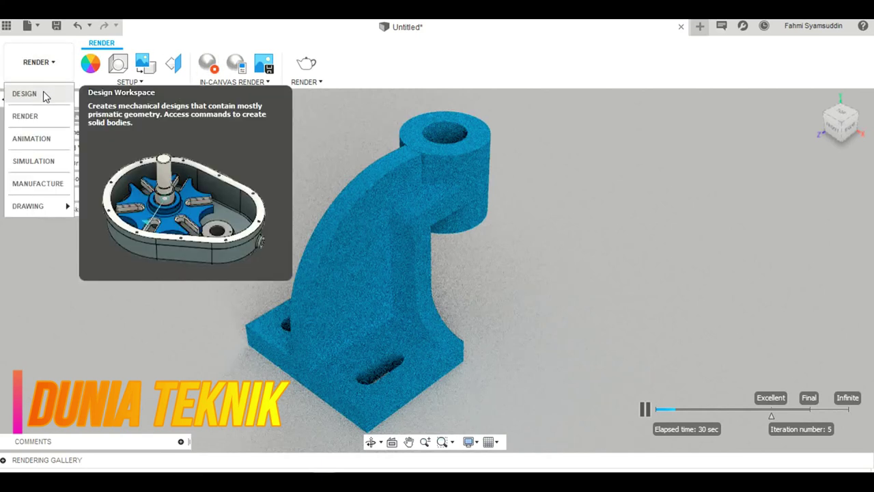
click(21, 91)
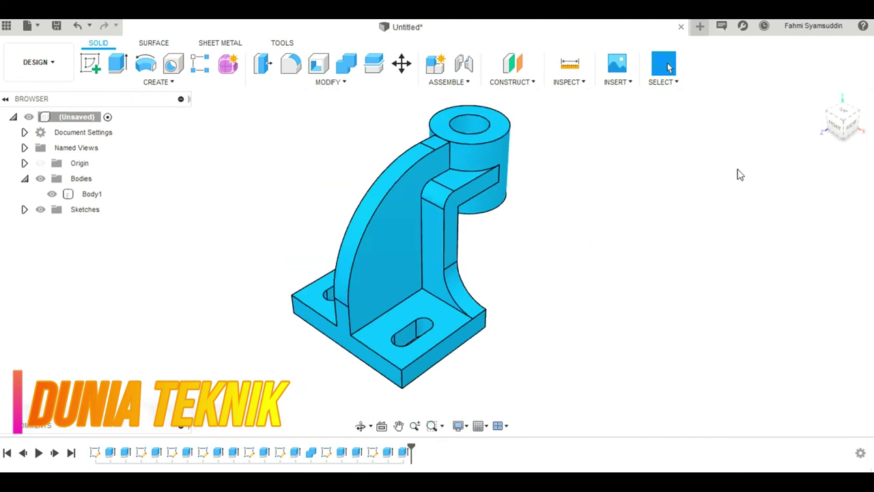
shift+middle_drag(812, 140, 813, 113)
shift+middle_drag(669, 66, 669, 66)
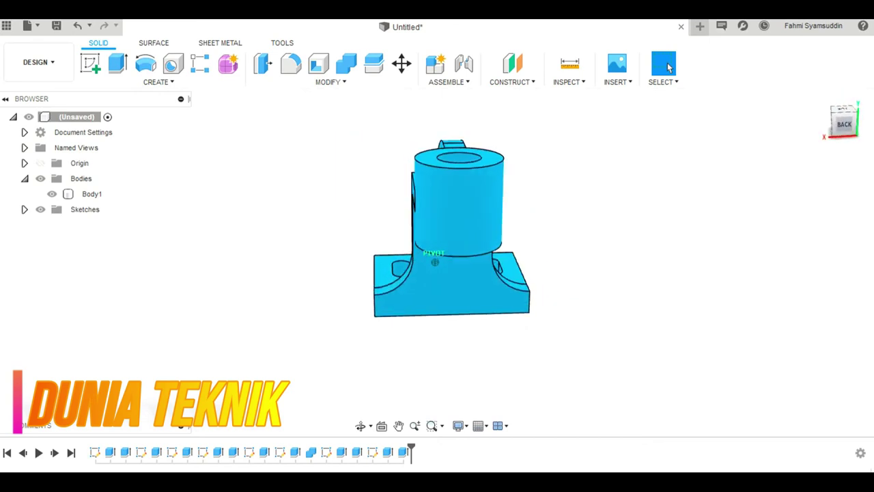
shift+middle_drag(519, 225, 566, 217)
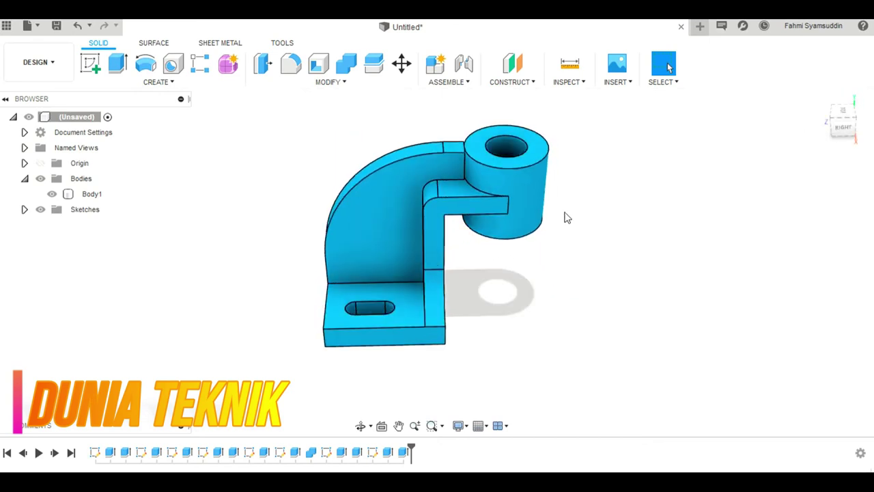